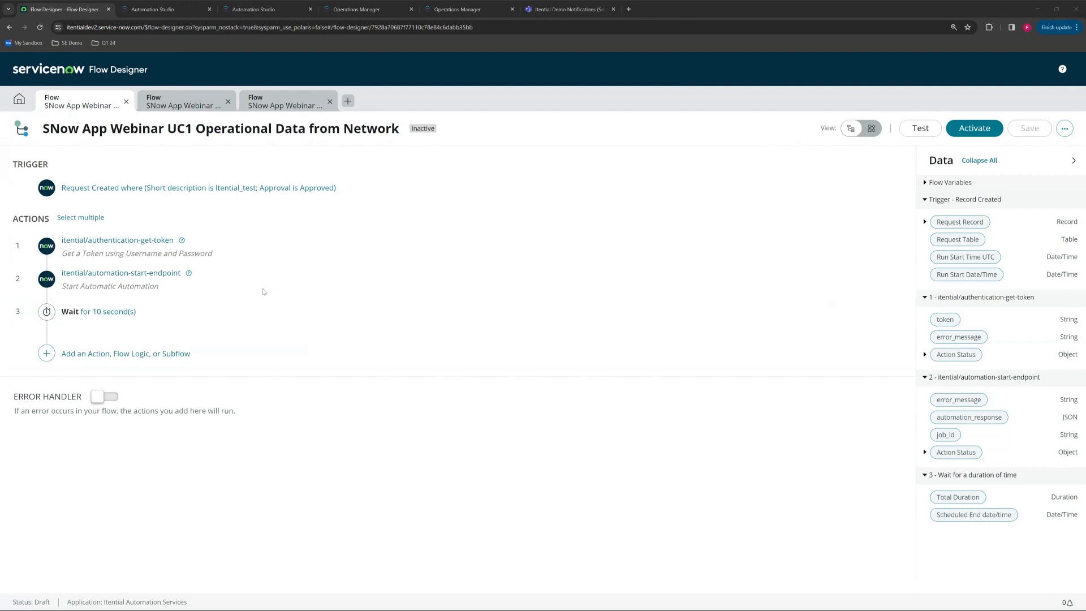
Inspect the settings of the flow's three existing actions: get token, start endpoint and the wait.
{"action": "left_click", "coordinate": [149, 244]}
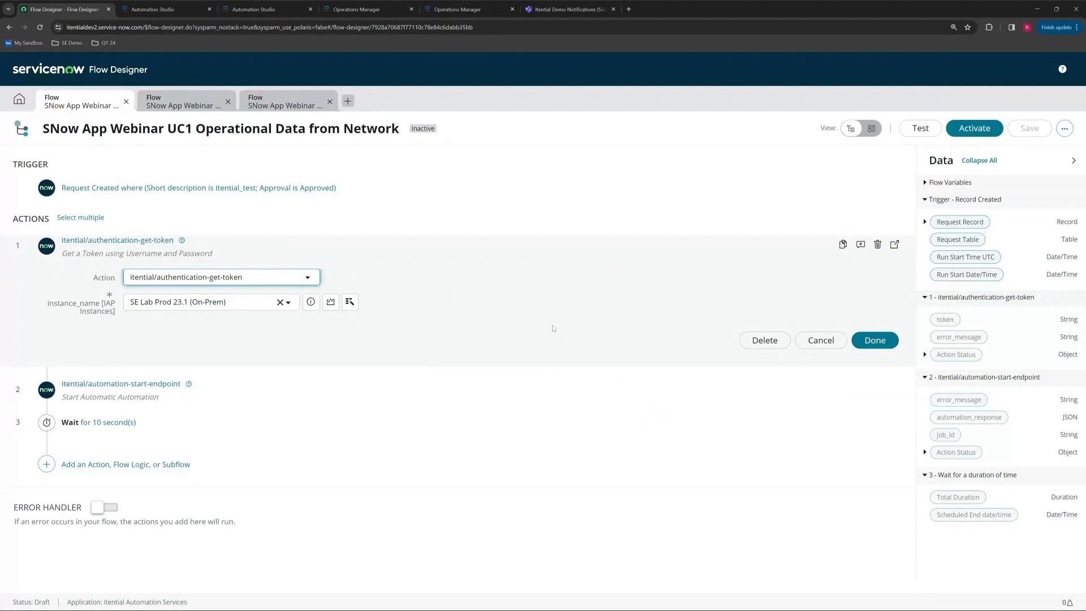
{"action": "left_click", "coordinate": [111, 397]}
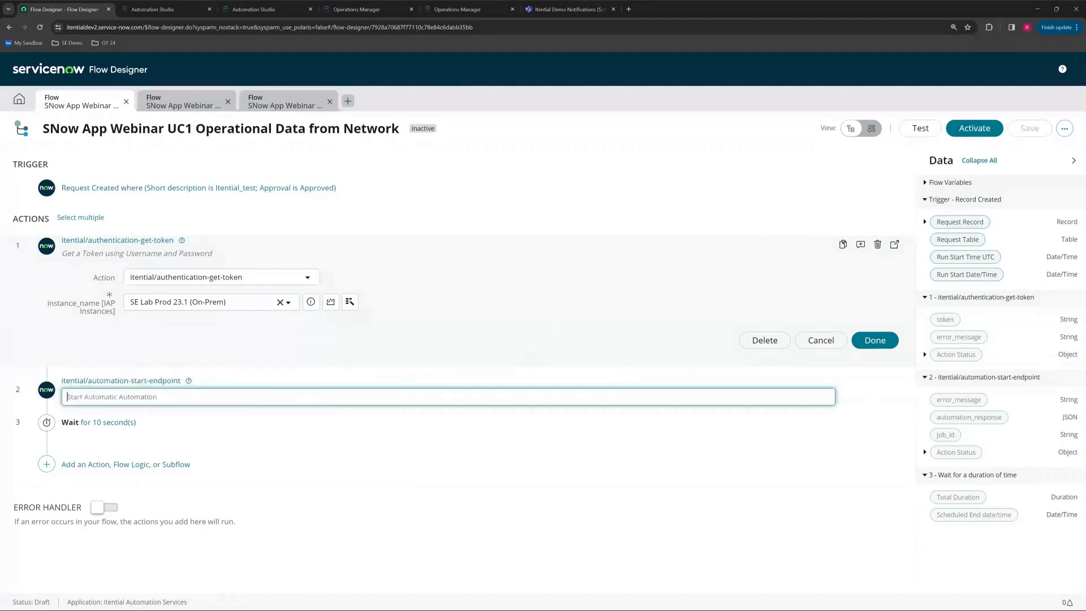
{"action": "left_click", "coordinate": [515, 383]}
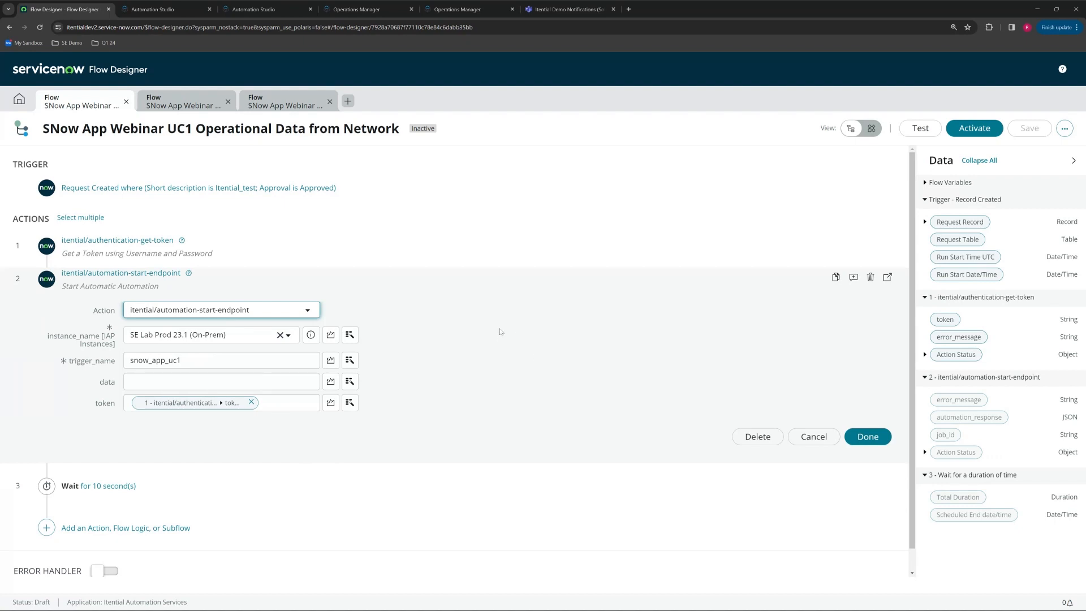
{"action": "left_click", "coordinate": [498, 289]}
{"action": "left_click", "coordinate": [543, 486]}
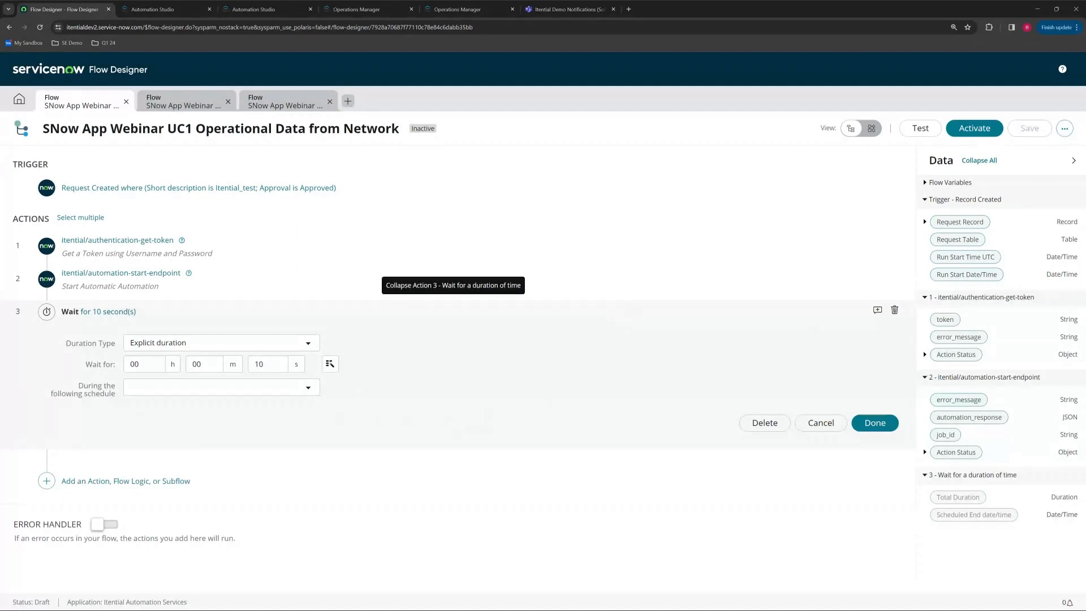
{"action": "left_click", "coordinate": [571, 310]}
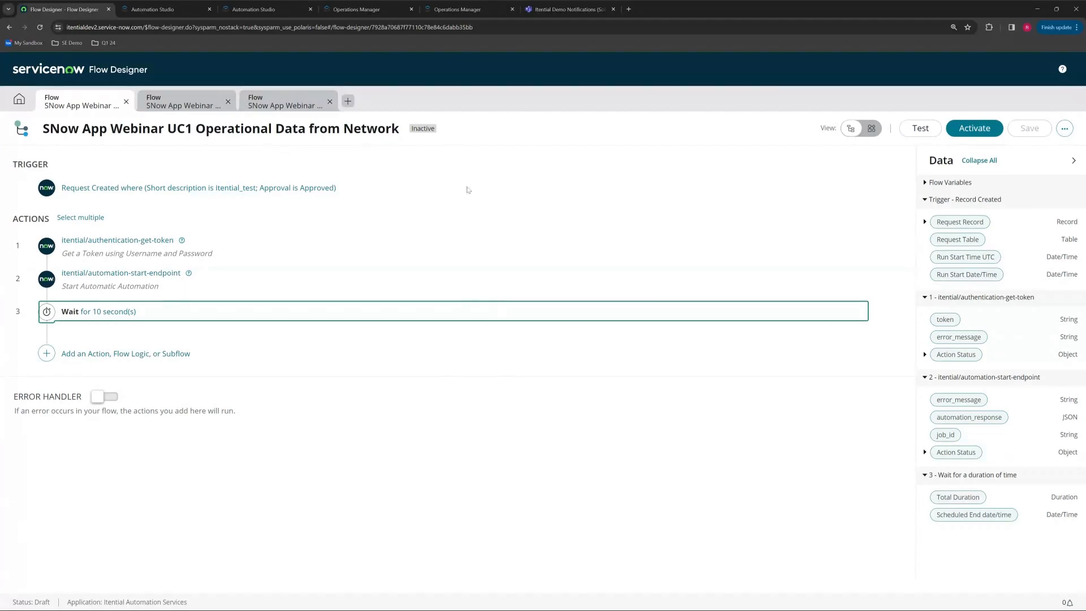
Switch to Automation Studio and inspect the Get Devices Filtered, Query and New Variable tasks of the SNow App UC1 Operational Data workflow.
{"action": "left_click", "coordinate": [170, 10]}
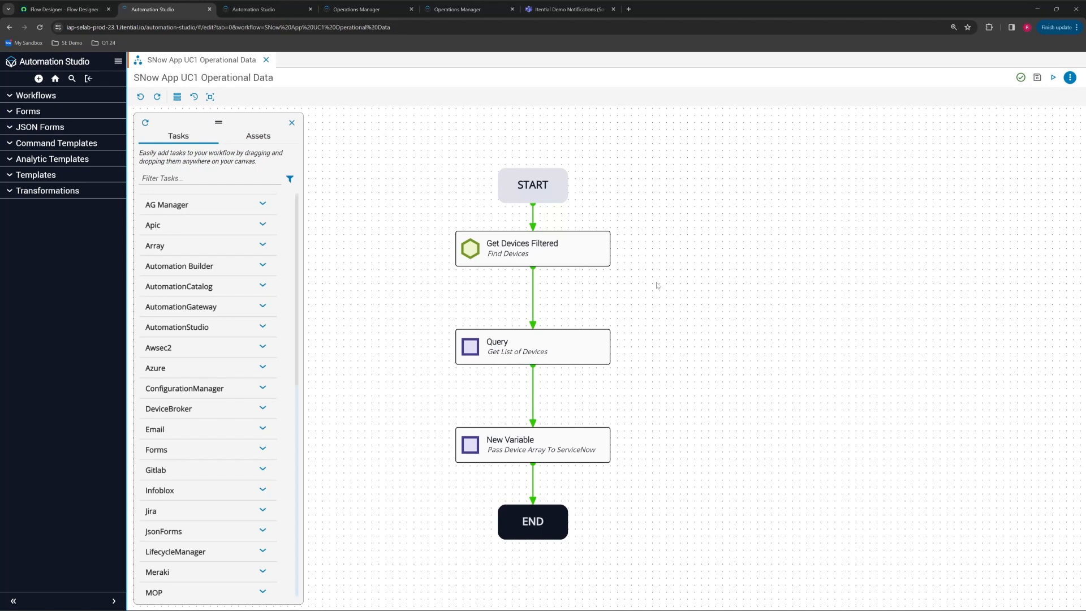
{"action": "double_click", "coordinate": [590, 263]}
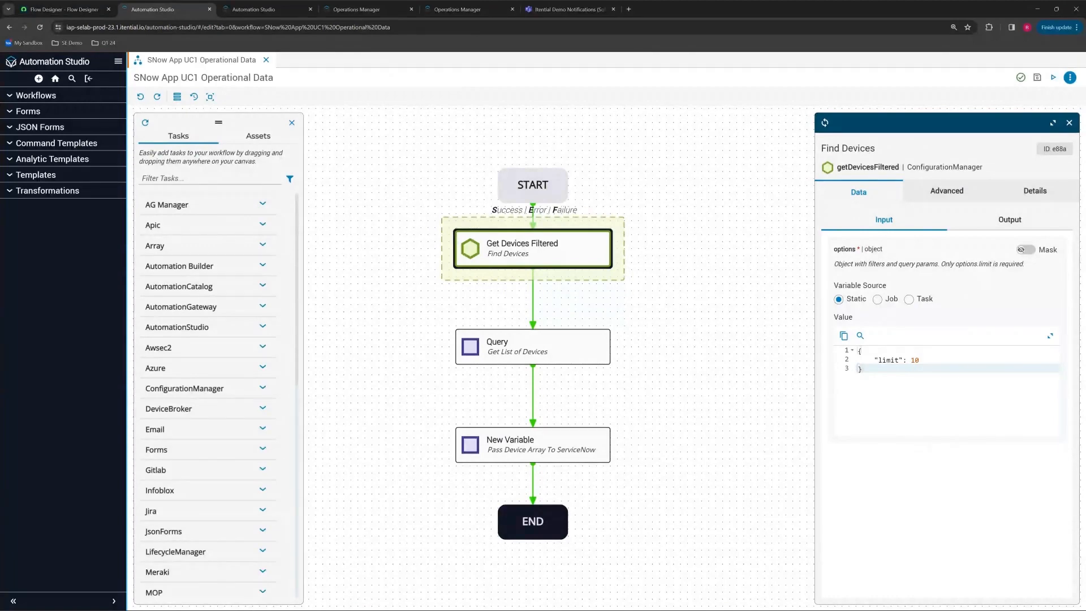
{"action": "left_click", "coordinate": [1069, 122]}
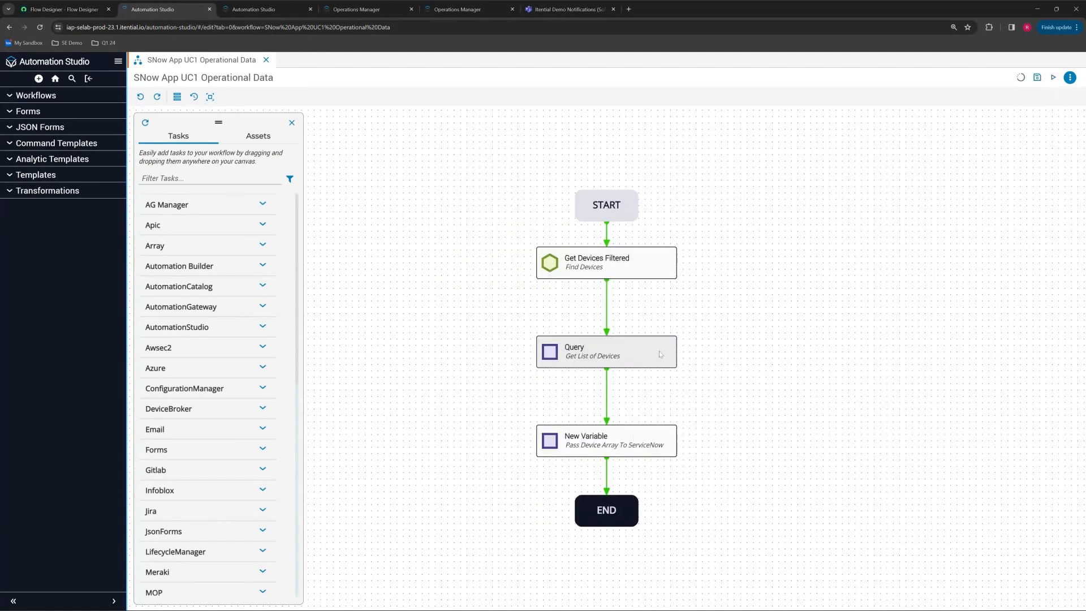
{"action": "left_click", "coordinate": [629, 355]}
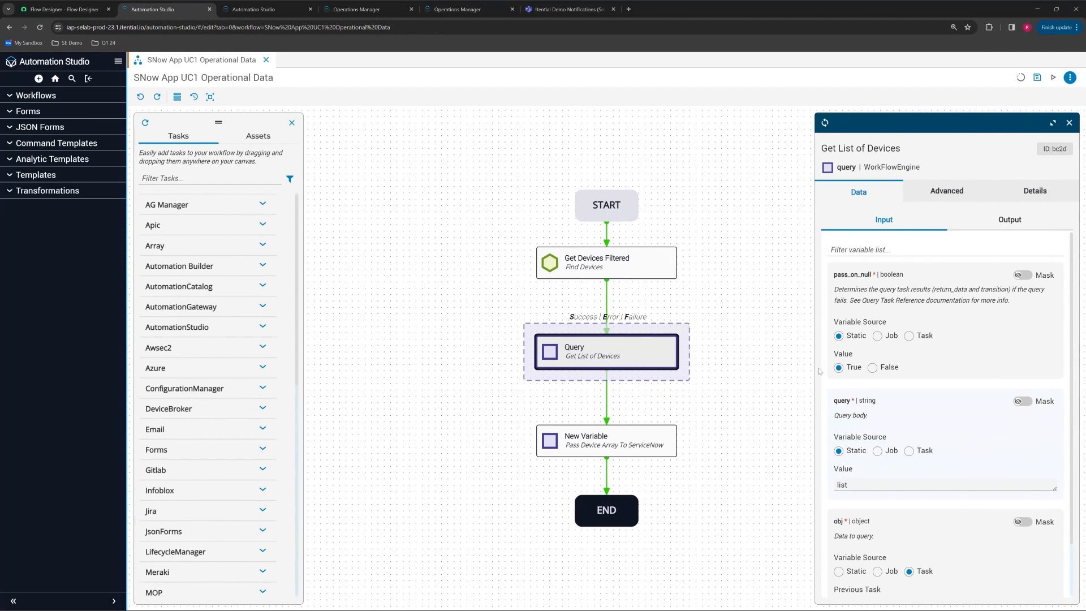
{"action": "scroll", "coordinate": [894, 368], "scroll_direction": "down", "scroll_amount": 1}
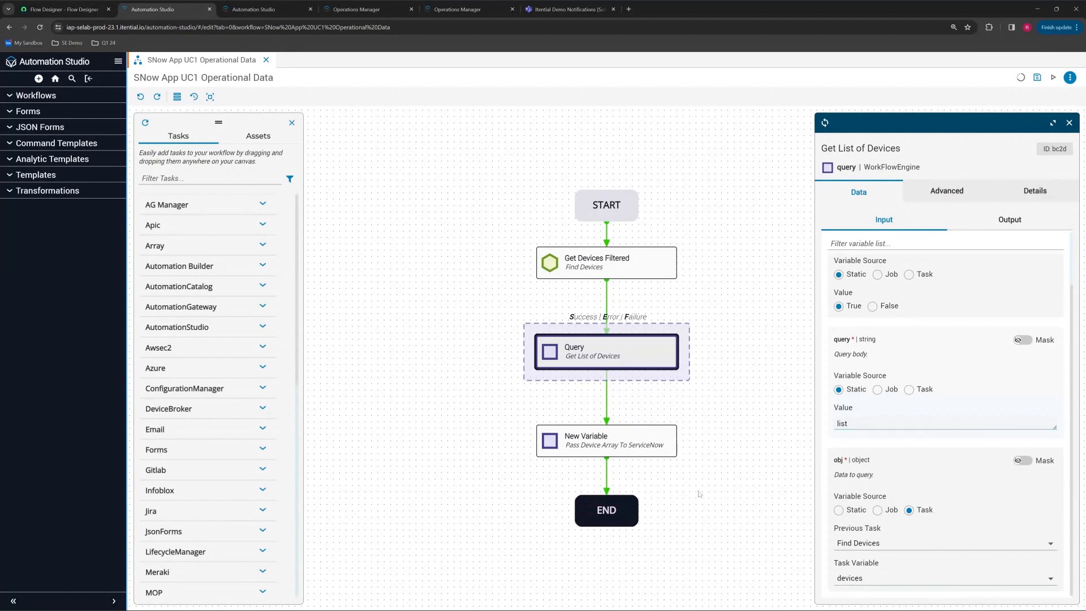
{"action": "left_click", "coordinate": [627, 447]}
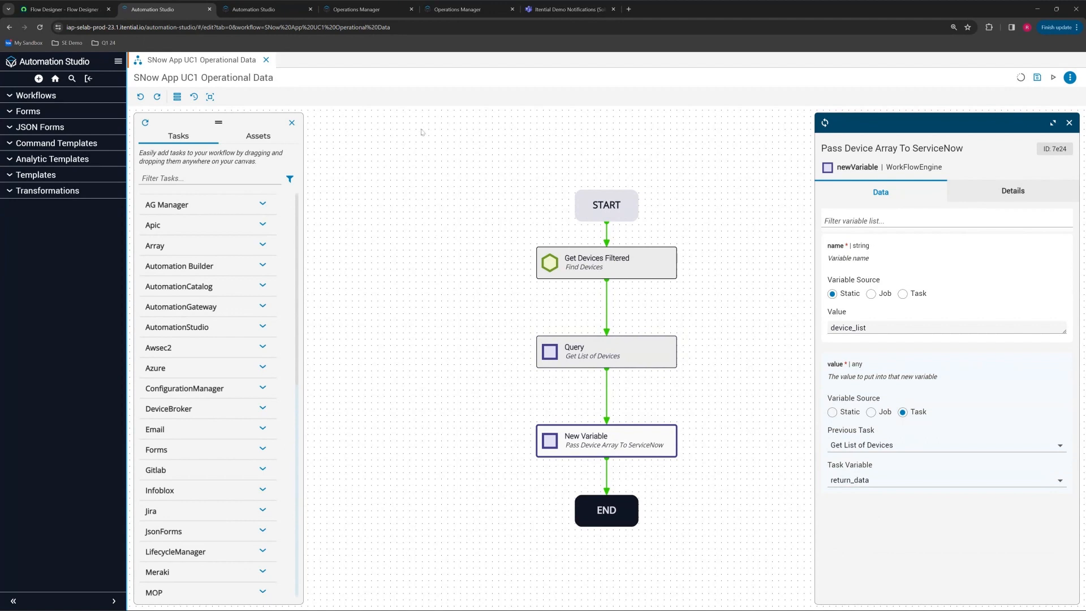
Switch to Operations Manager, search the automations for "Snow" and examine the API trigger of SNow App Webinar UC1.
{"action": "left_click", "coordinate": [458, 9]}
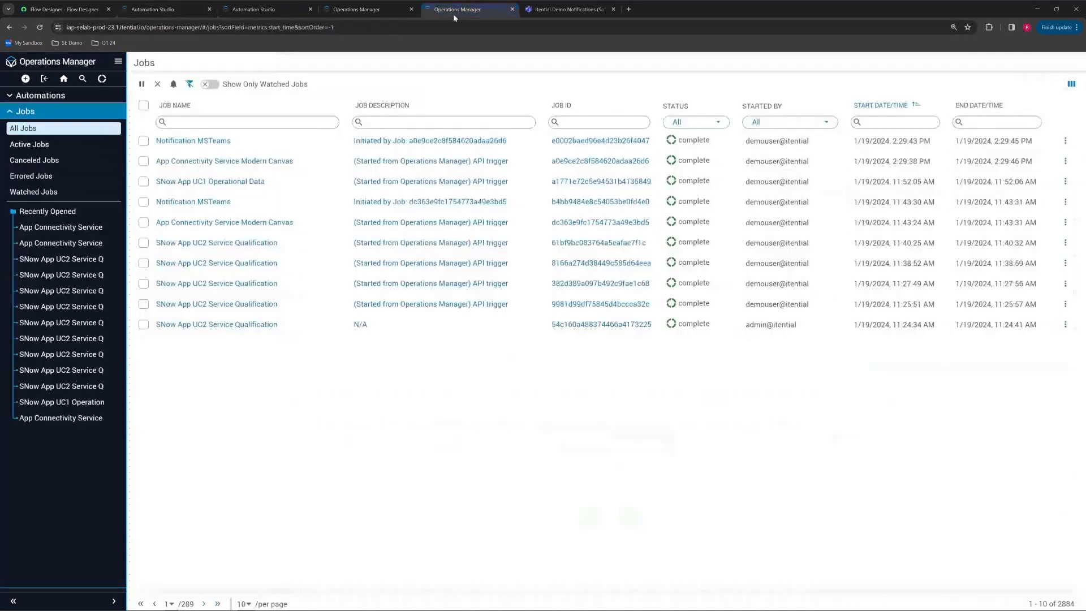
{"action": "left_click", "coordinate": [378, 10]}
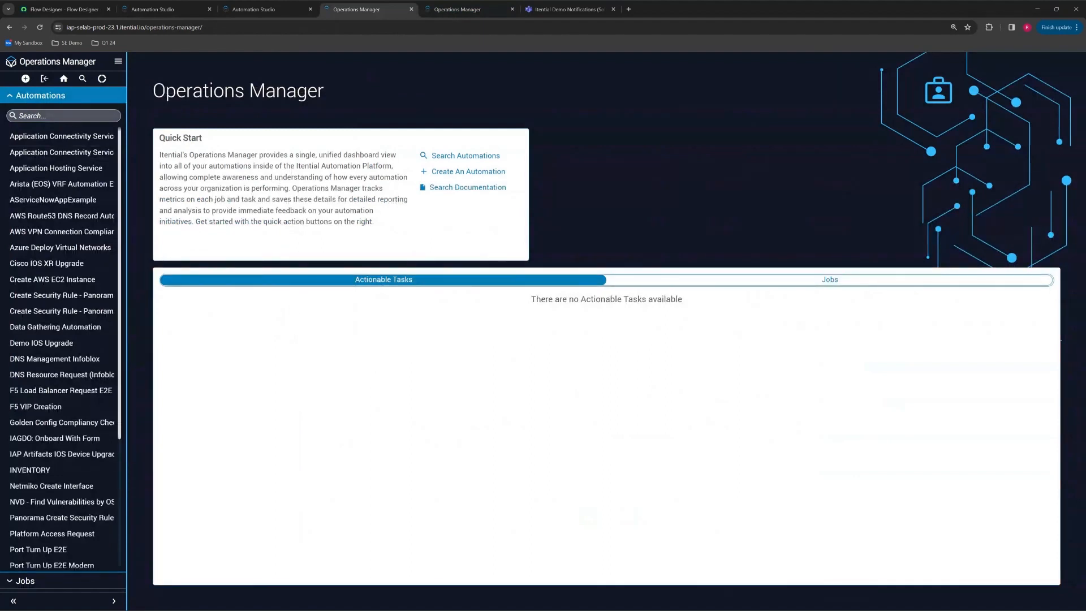
{"action": "left_click", "coordinate": [73, 119]}
{"action": "type", "text": "Snow"}
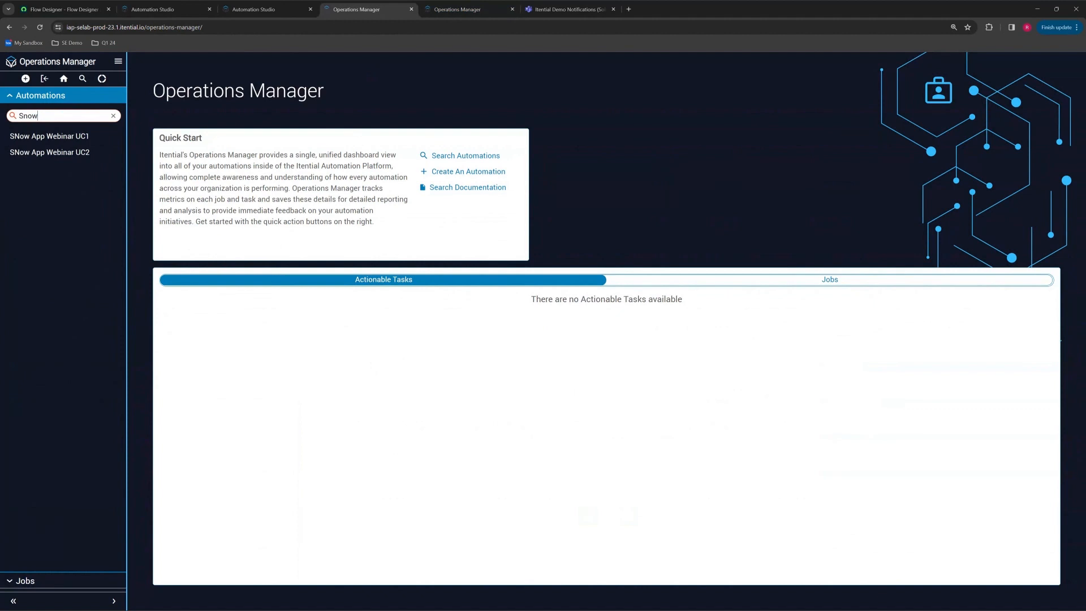
{"action": "left_click", "coordinate": [67, 138]}
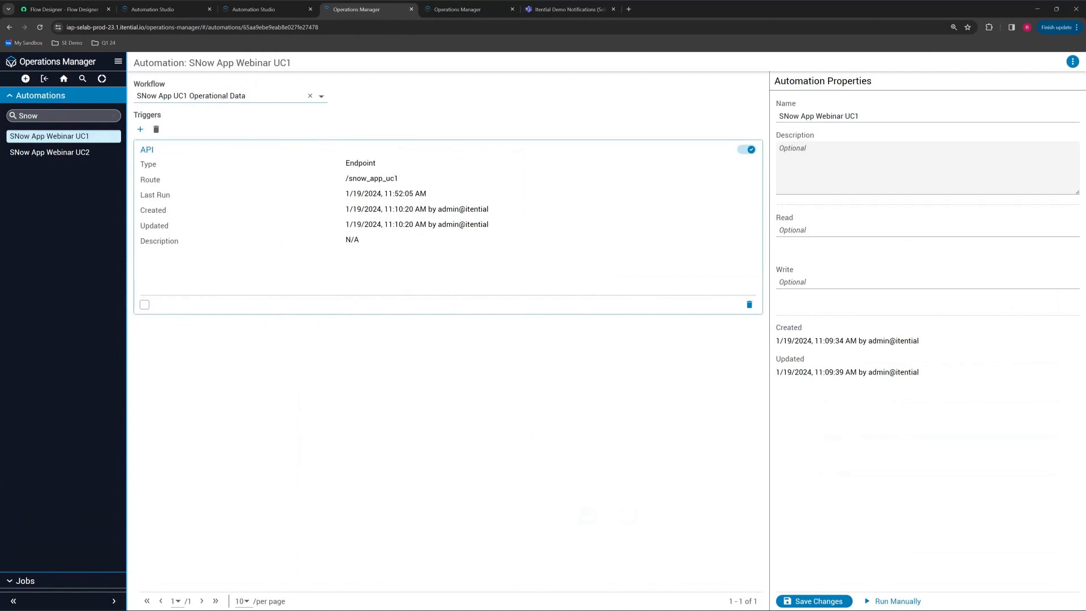
{"action": "left_click", "coordinate": [147, 150]}
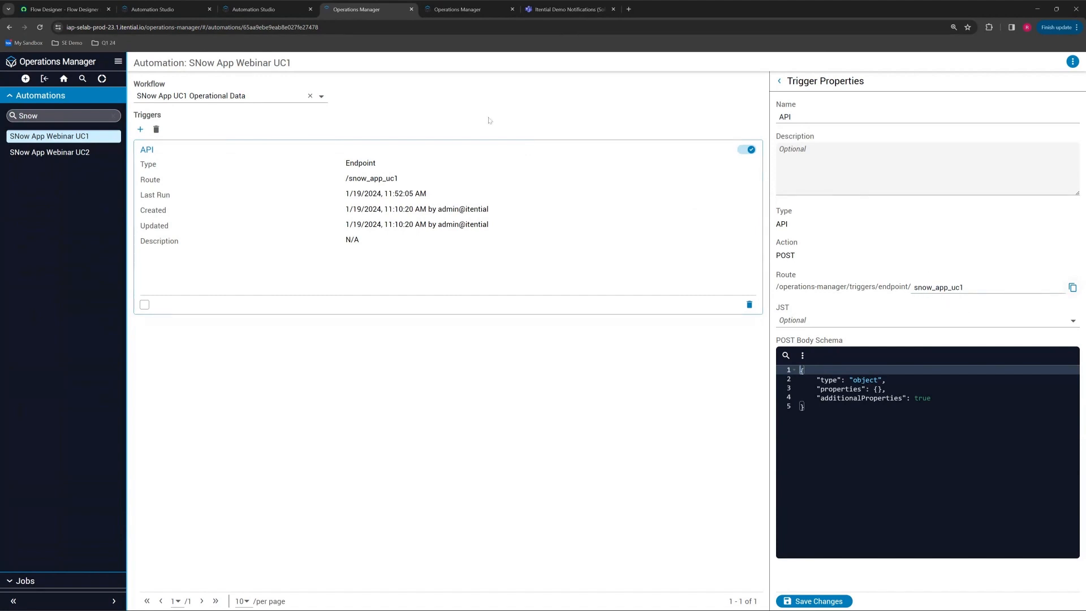
Return to the ServiceNow flow and review the trigger name set in the itential/automation-start-endpoint action.
{"action": "left_click", "coordinate": [62, 9]}
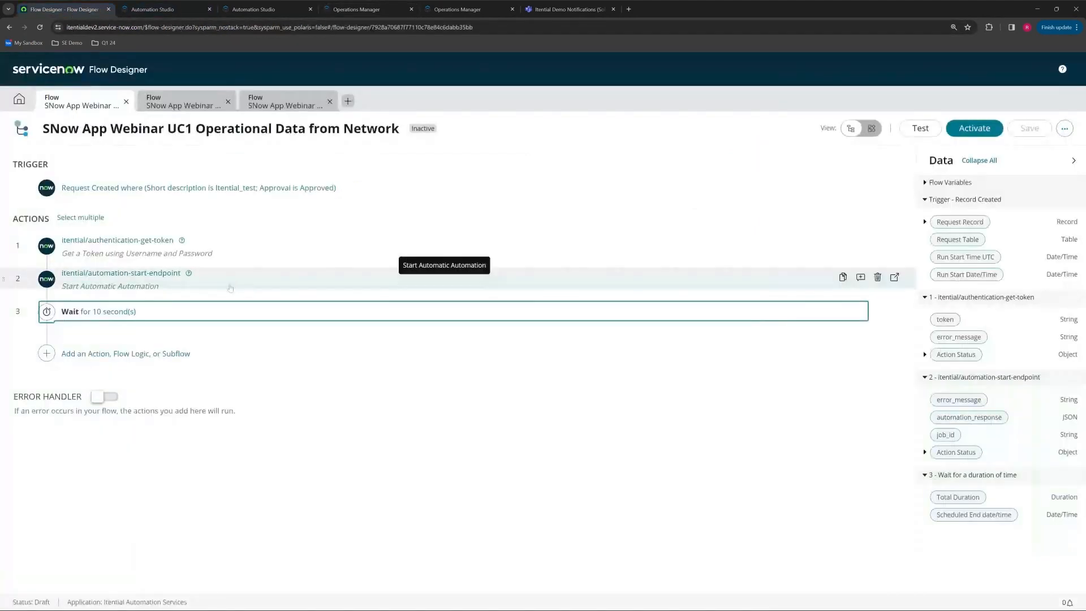
{"action": "left_click", "coordinate": [135, 284]}
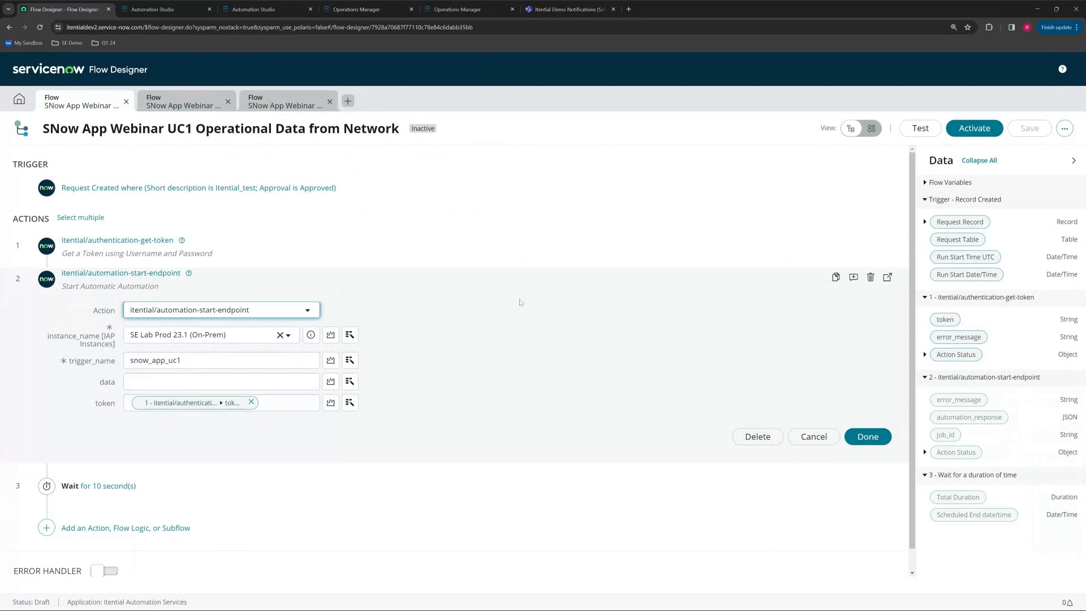
{"action": "scroll", "coordinate": [518, 324], "scroll_direction": "down", "scroll_amount": 1}
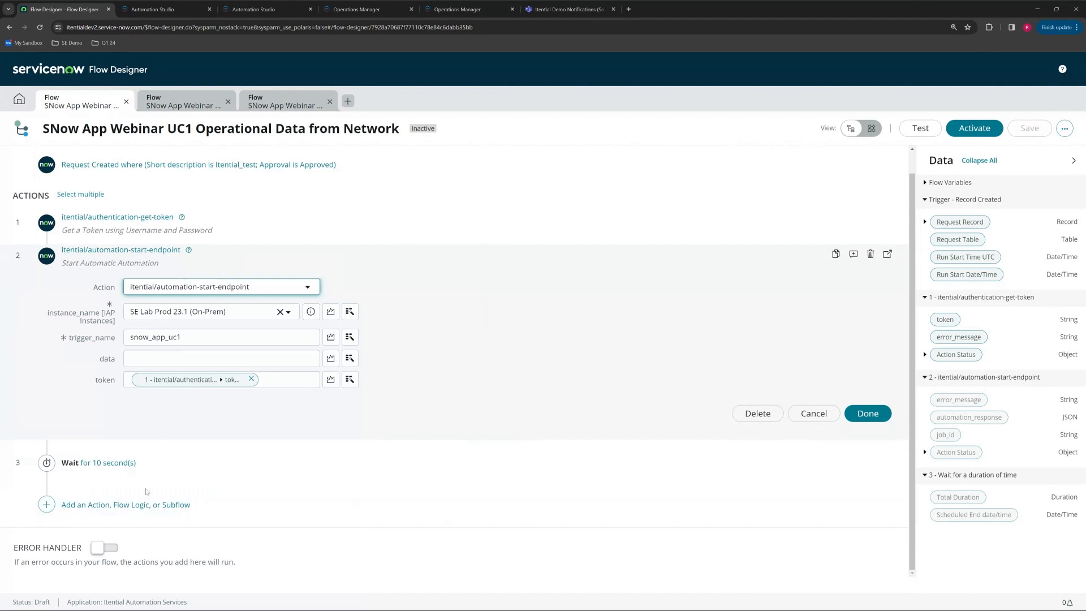
Add the itential/automation-get-result action from the Itential Automation Services spoke after the wait, searching for "itential".
{"action": "left_click", "coordinate": [88, 509]}
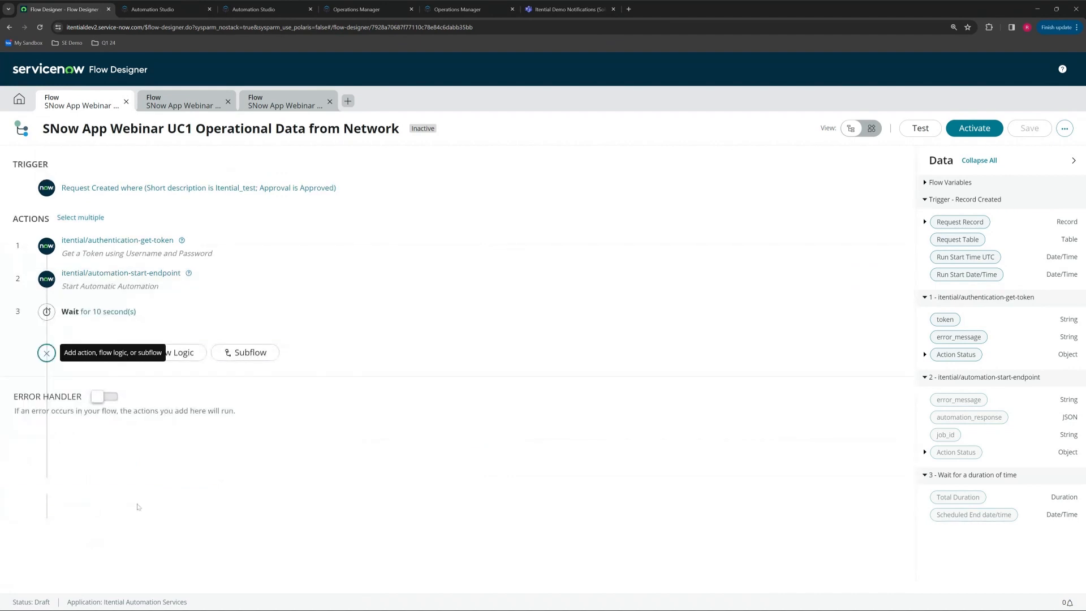
{"action": "left_click", "coordinate": [570, 315]}
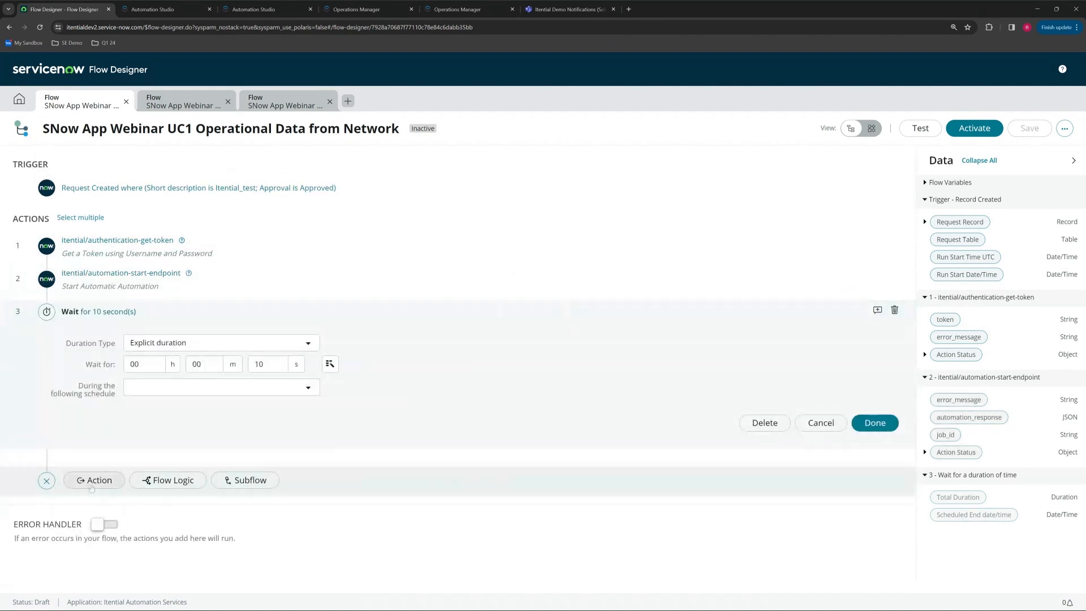
{"action": "left_click", "coordinate": [93, 480]}
{"action": "scroll", "coordinate": [661, 499], "scroll_direction": "down", "scroll_amount": 2}
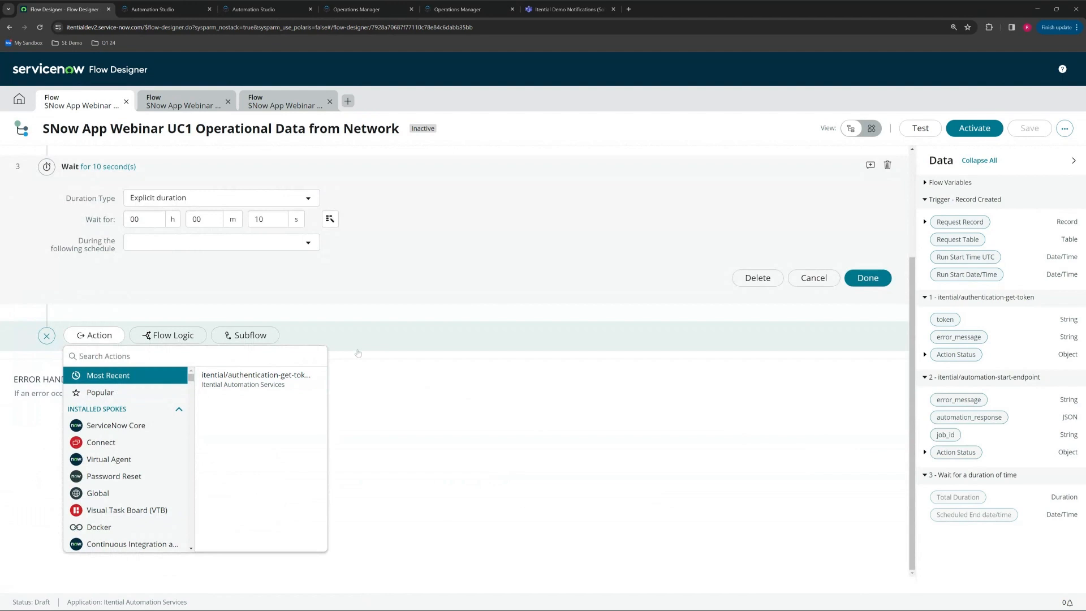
{"action": "type", "text": "itential"}
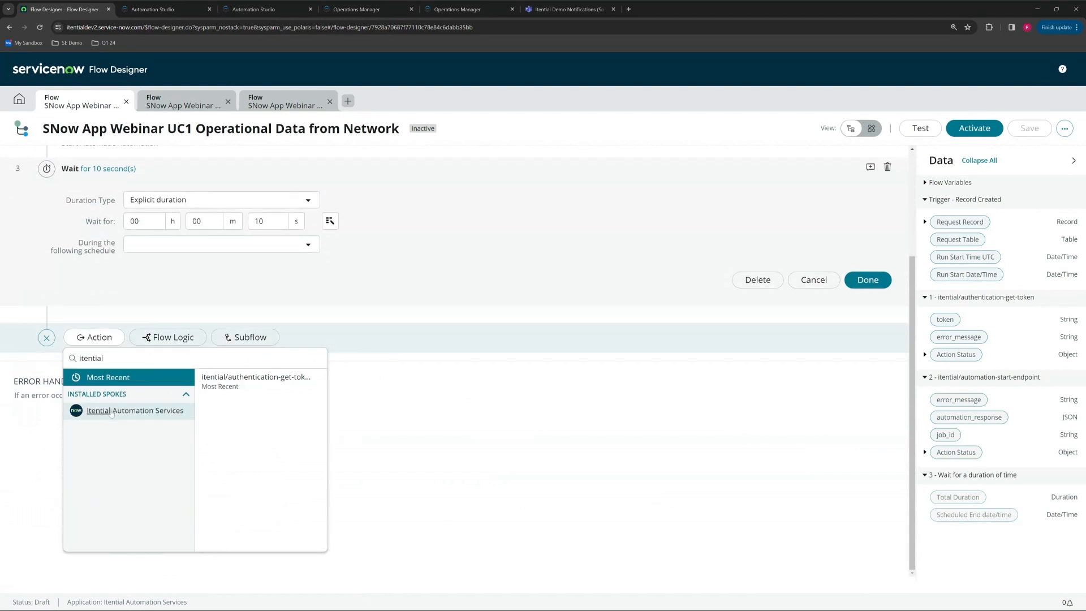
{"action": "left_click", "coordinate": [111, 414]}
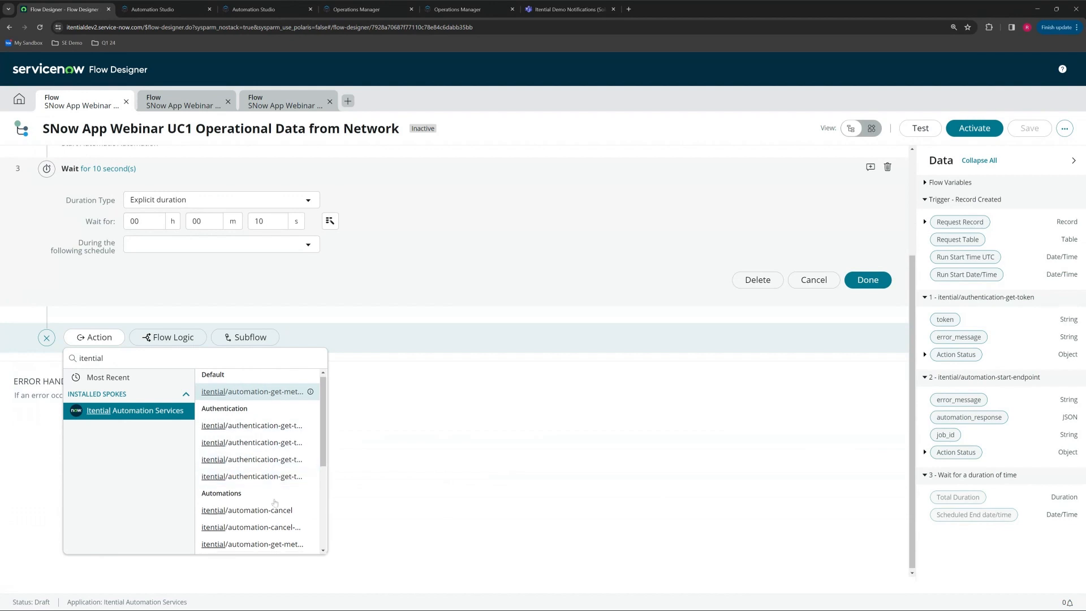
{"action": "scroll", "coordinate": [269, 469], "scroll_direction": "down", "scroll_amount": 2}
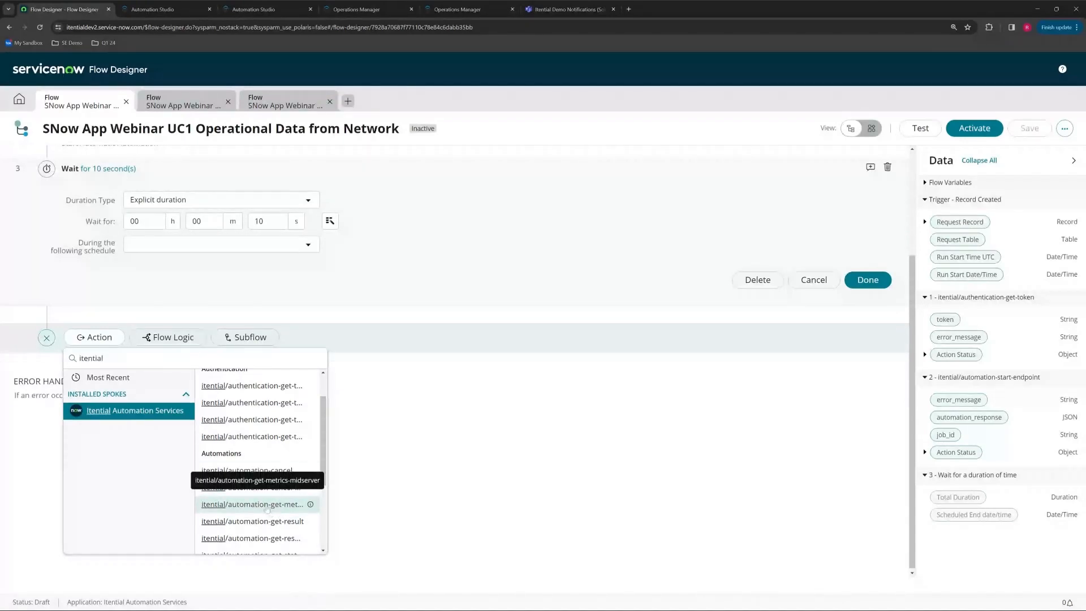
{"action": "scroll", "coordinate": [270, 519], "scroll_direction": "down", "scroll_amount": 1}
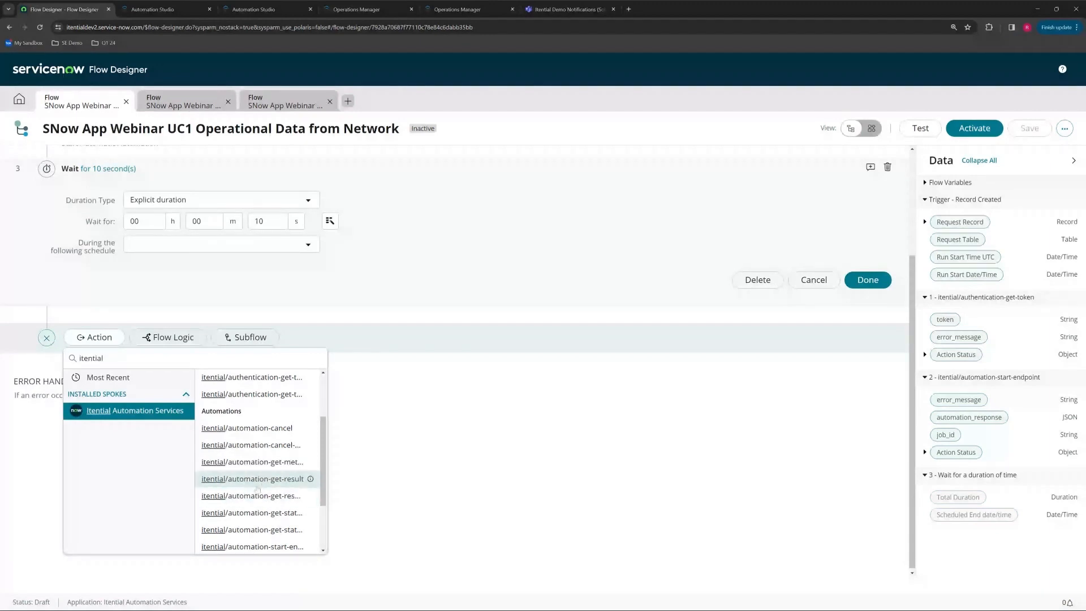
{"action": "scroll", "coordinate": [259, 503], "scroll_direction": "down", "scroll_amount": 1}
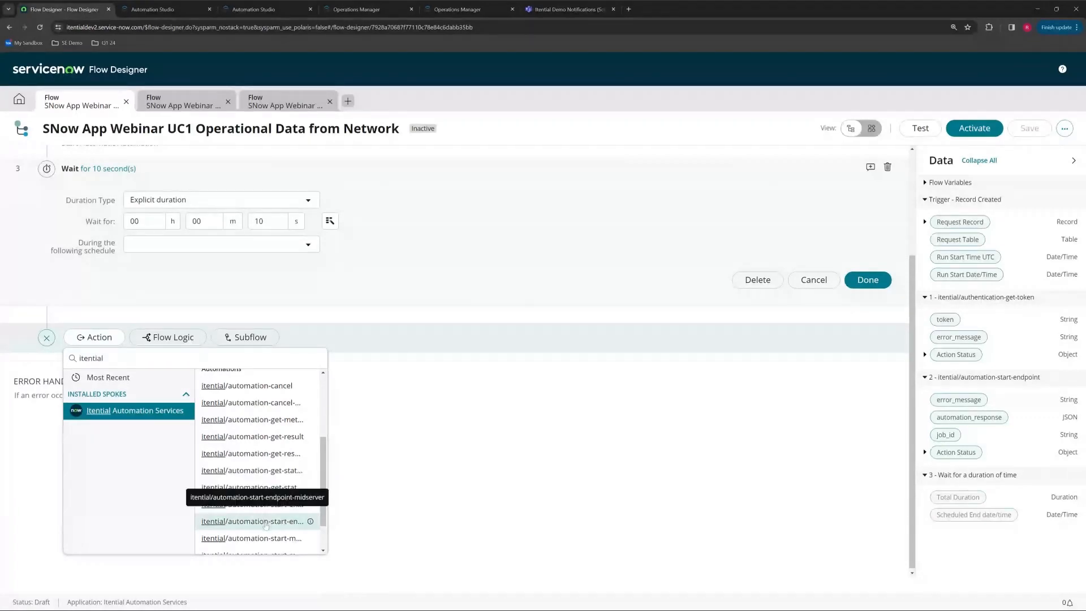
{"action": "scroll", "coordinate": [266, 526], "scroll_direction": "down", "scroll_amount": 2}
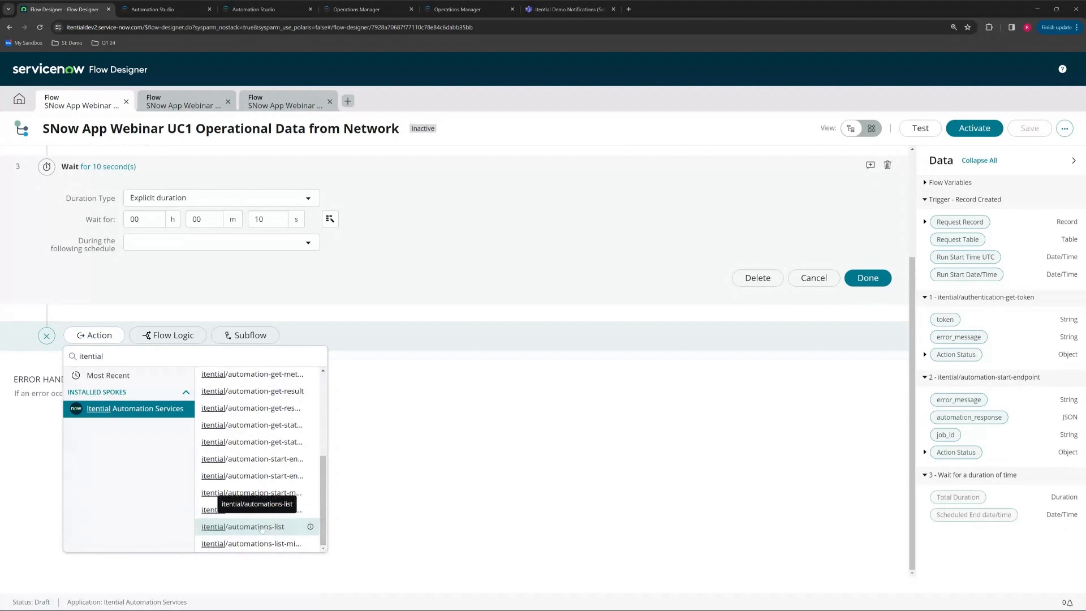
{"action": "scroll", "coordinate": [261, 520], "scroll_direction": "up", "scroll_amount": 3}
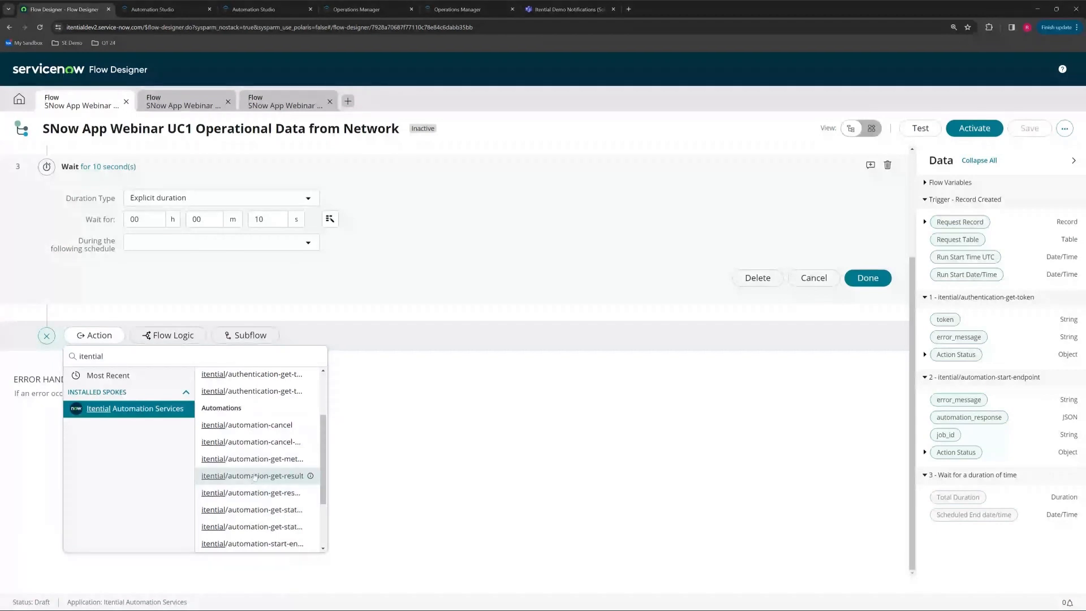
{"action": "left_click", "coordinate": [254, 477]}
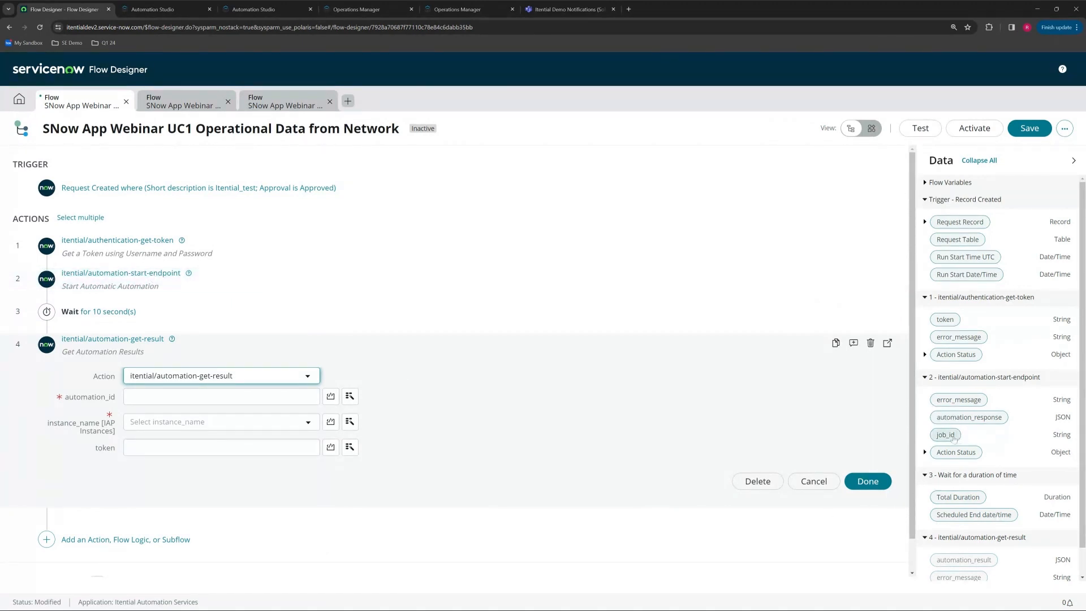
Map job_id from action 2 to automation_id, choose instance SE Lab Prod 23.1 (On-Prem), and map token from action 1 to token.
{"action": "left_click_drag", "start_coordinate": [945, 435], "coordinate": [158, 396]}
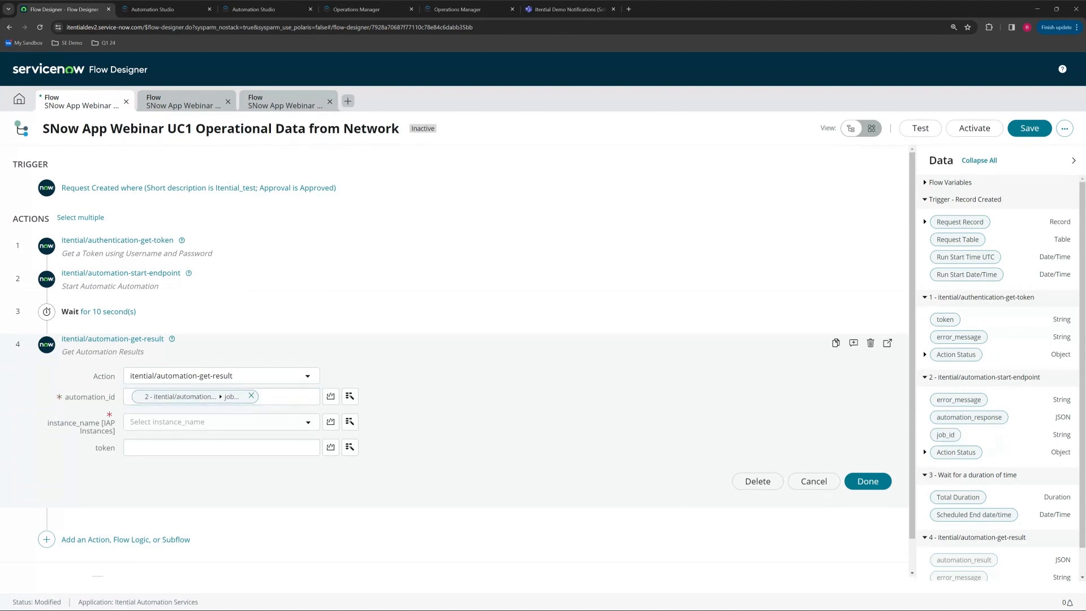
{"action": "left_click", "coordinate": [306, 426]}
{"action": "scroll", "coordinate": [312, 520], "scroll_direction": "down", "scroll_amount": 10}
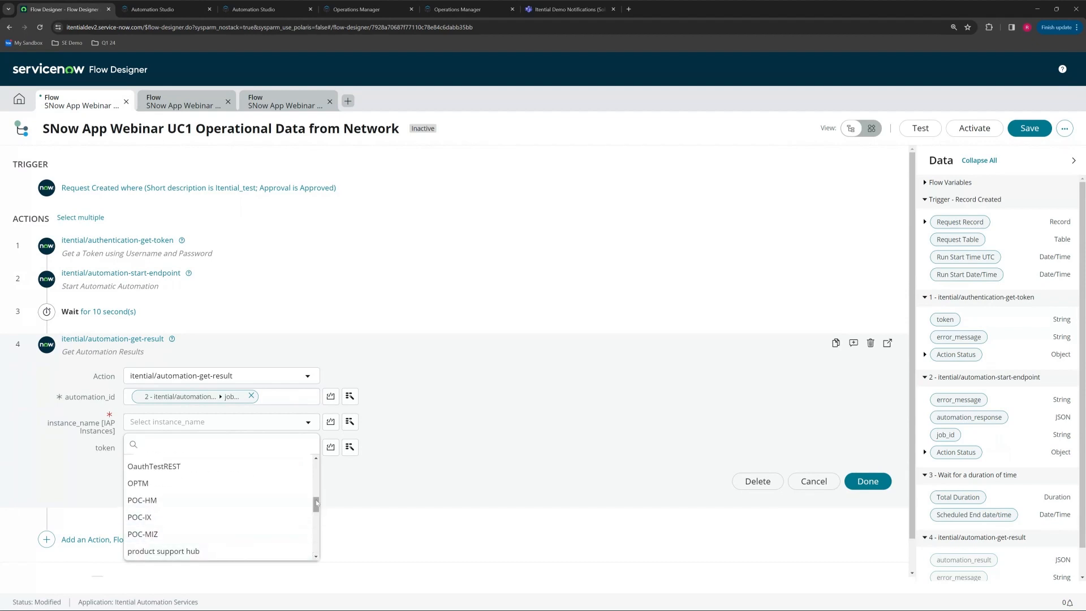
{"action": "left_click_drag", "start_coordinate": [317, 504], "coordinate": [318, 526]}
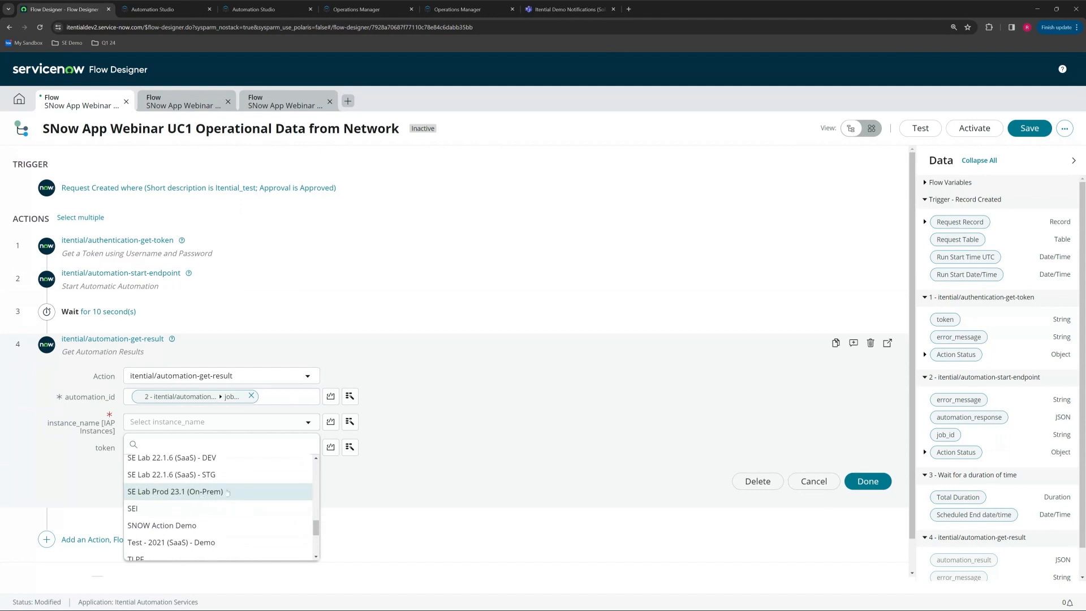
{"action": "left_click", "coordinate": [207, 499]}
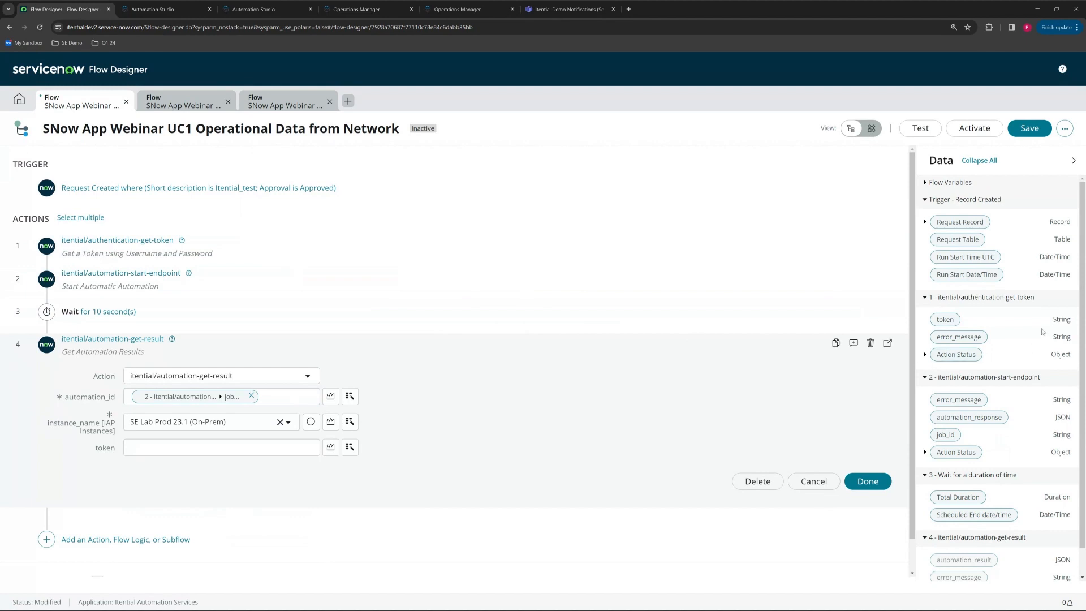
{"action": "left_click_drag", "start_coordinate": [953, 324], "coordinate": [221, 447]}
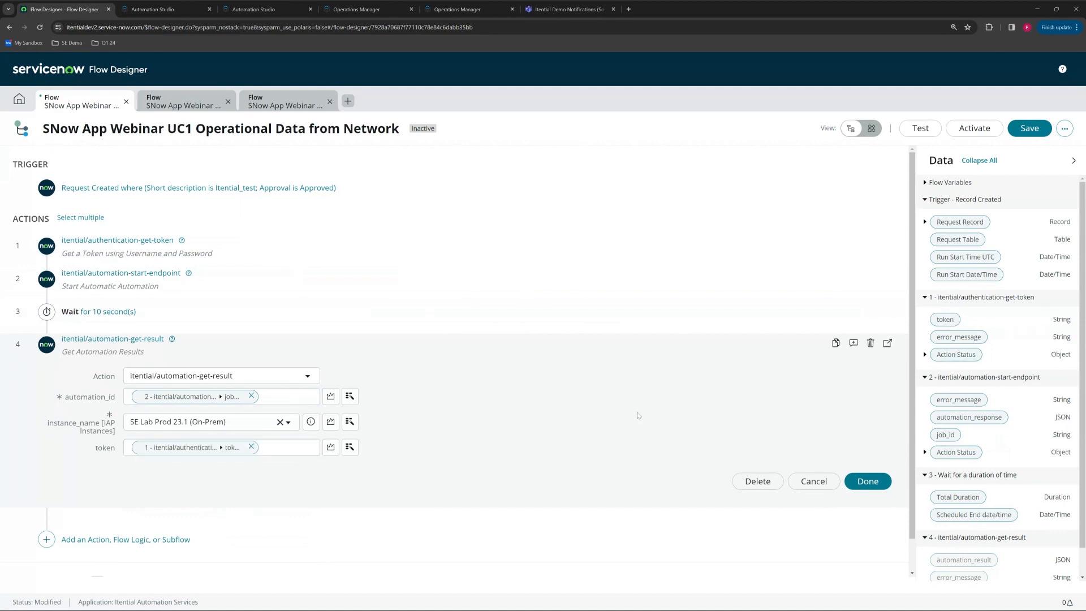
Save the flow with the completed get-result action and run a test using request record REQ0000001.
{"action": "left_click", "coordinate": [865, 481]}
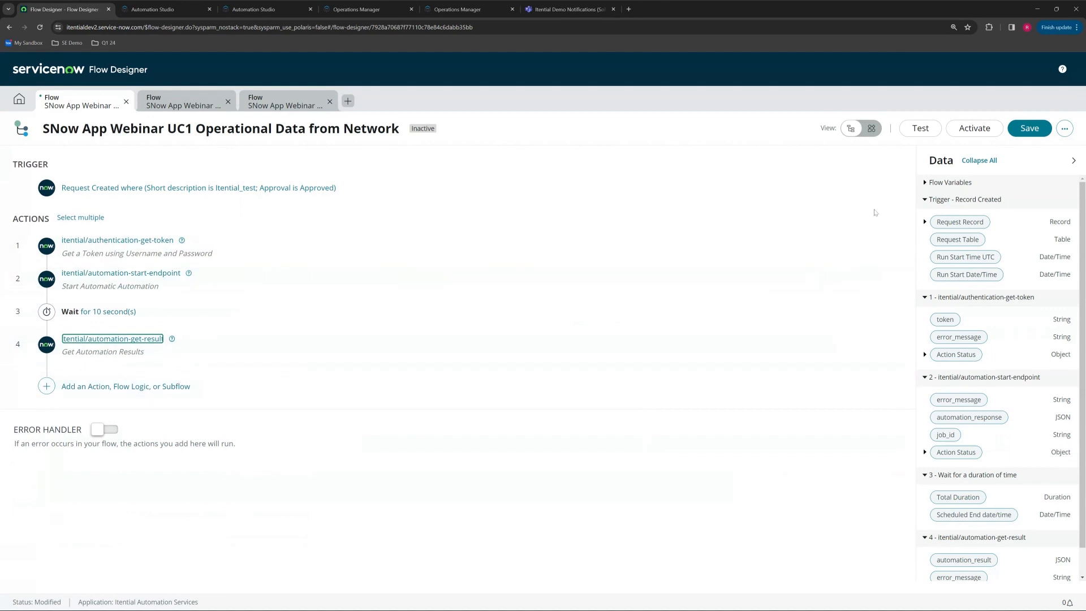
{"action": "left_click", "coordinate": [1029, 127]}
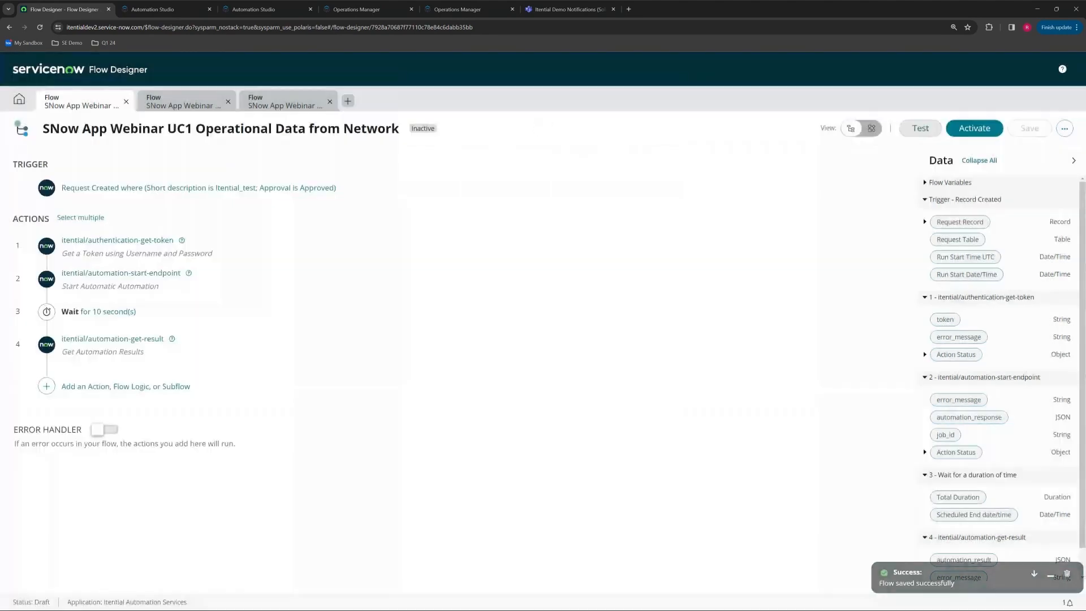
{"action": "left_click", "coordinate": [919, 130]}
{"action": "left_click", "coordinate": [452, 160]}
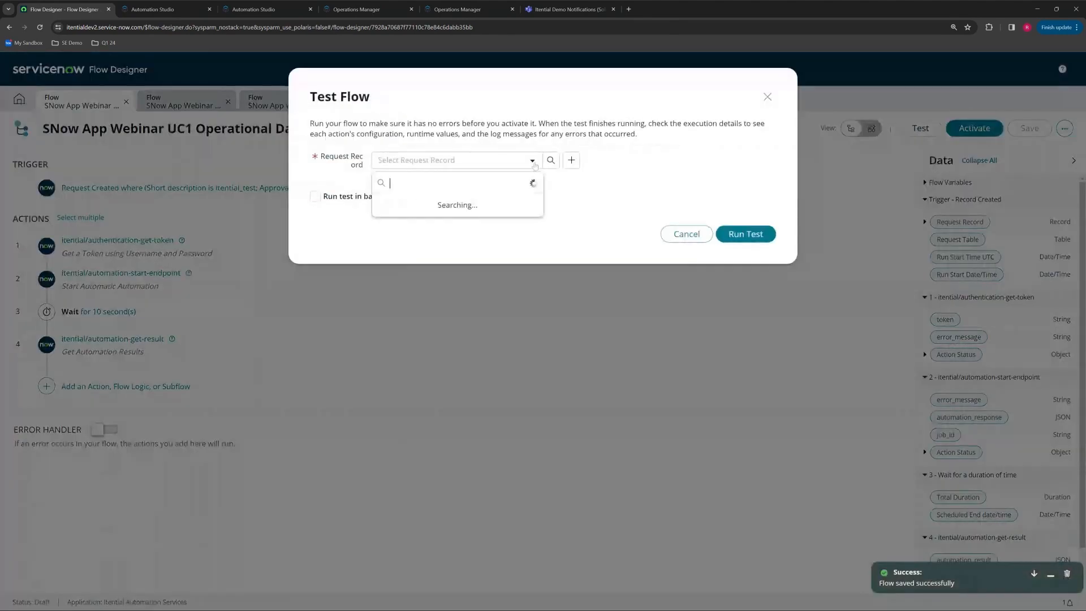
{"action": "left_click", "coordinate": [400, 199]}
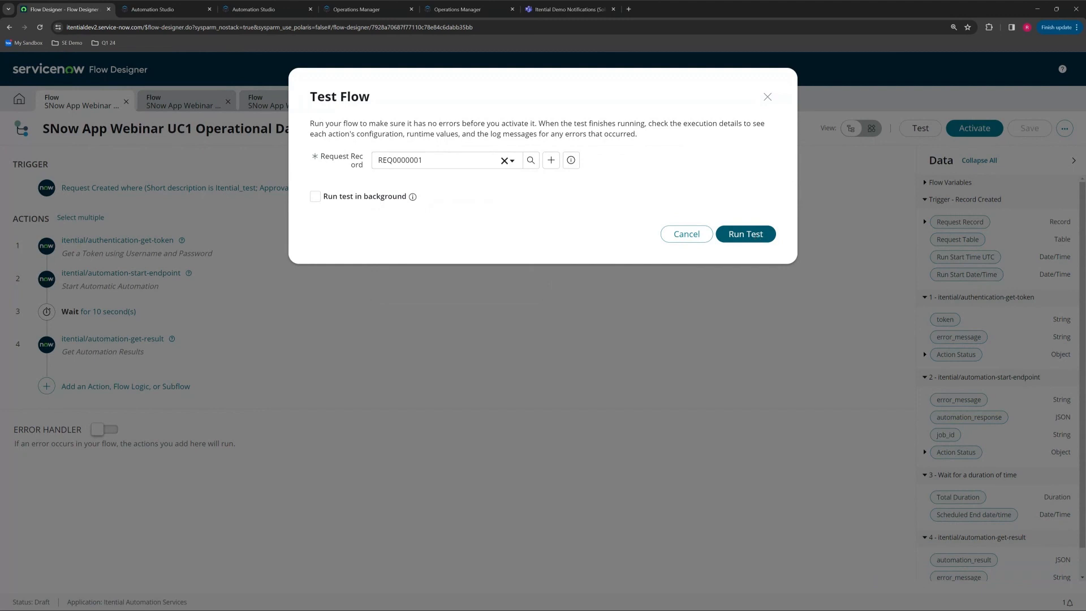
{"action": "left_click", "coordinate": [750, 240]}
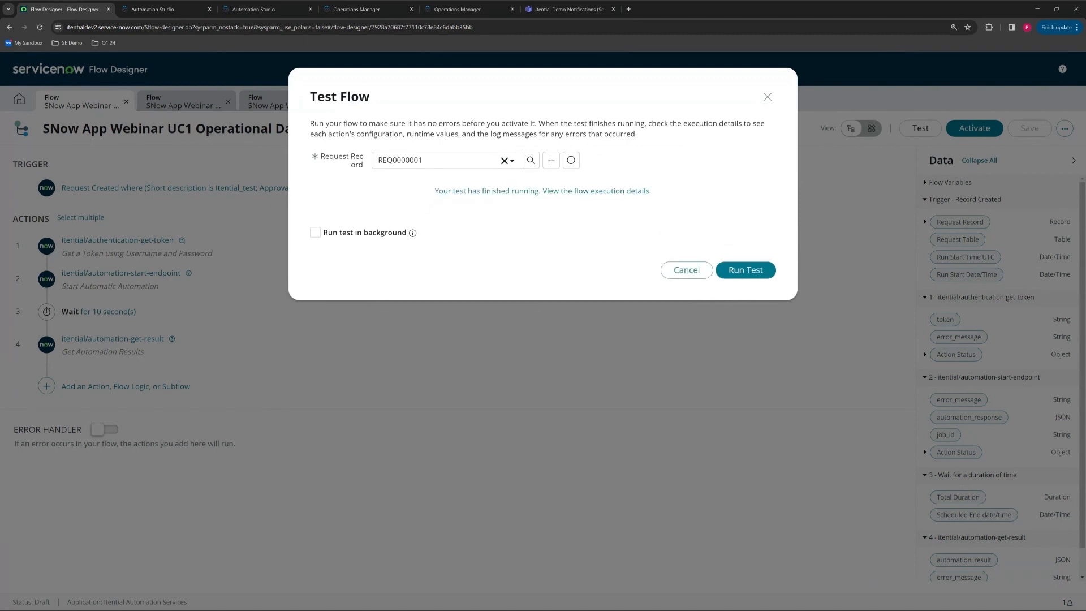
Open the test run's execution details and review the configuration and output data of itential/authentication-get-token.
{"action": "left_click", "coordinate": [465, 192]}
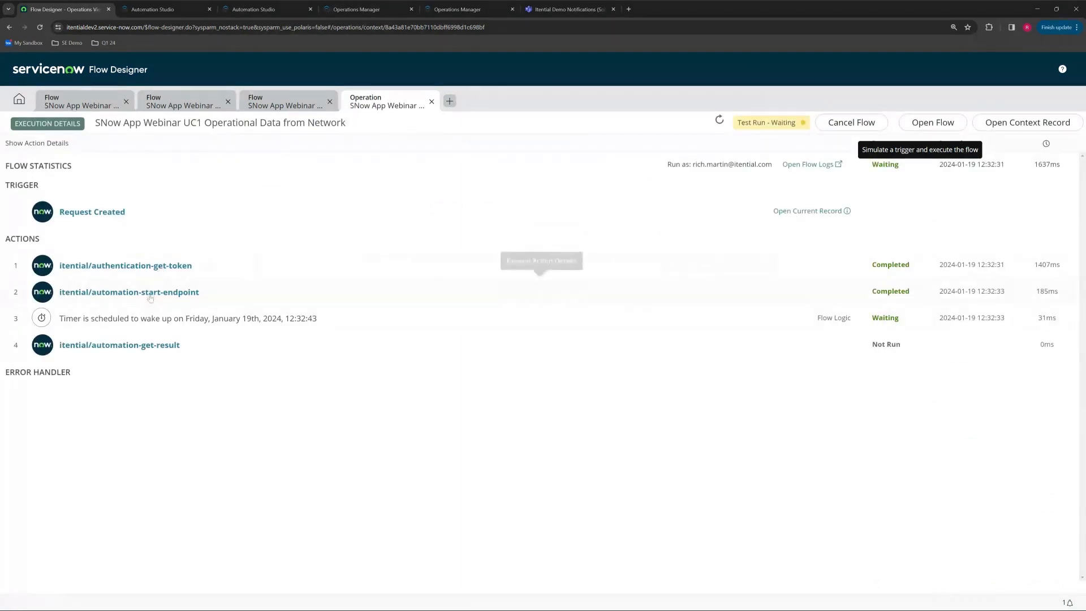
{"action": "left_click", "coordinate": [158, 268]}
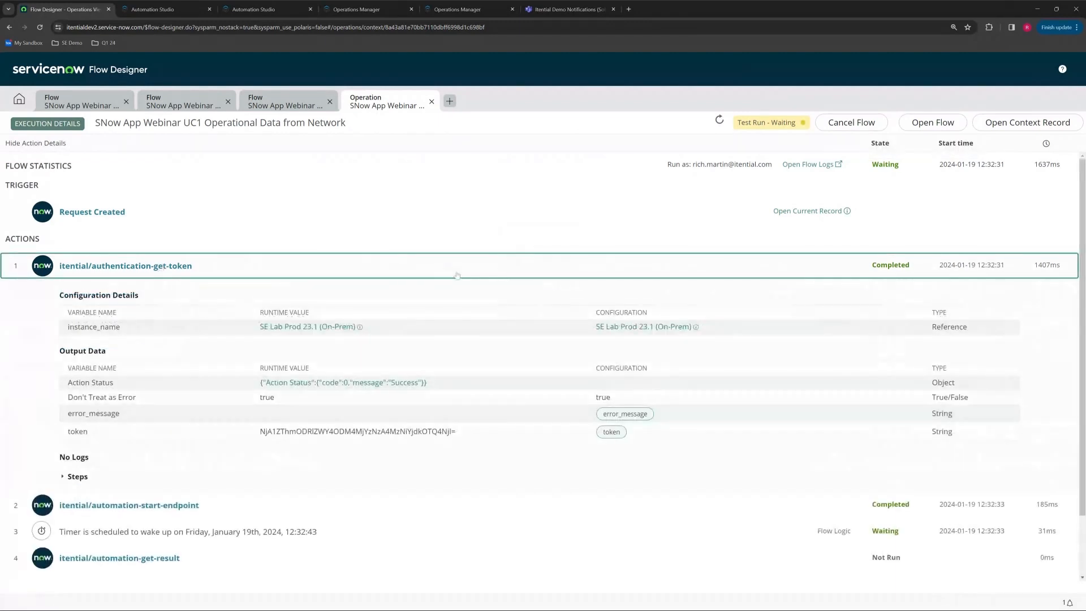
{"action": "scroll", "coordinate": [475, 311], "scroll_direction": "down", "scroll_amount": 1}
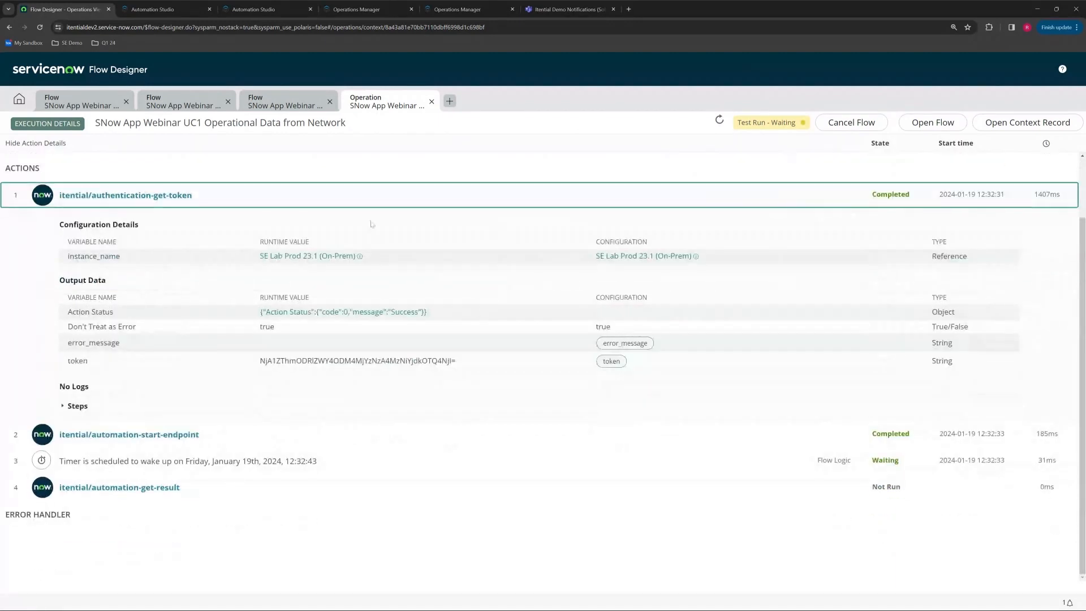
{"action": "left_click", "coordinate": [365, 198]}
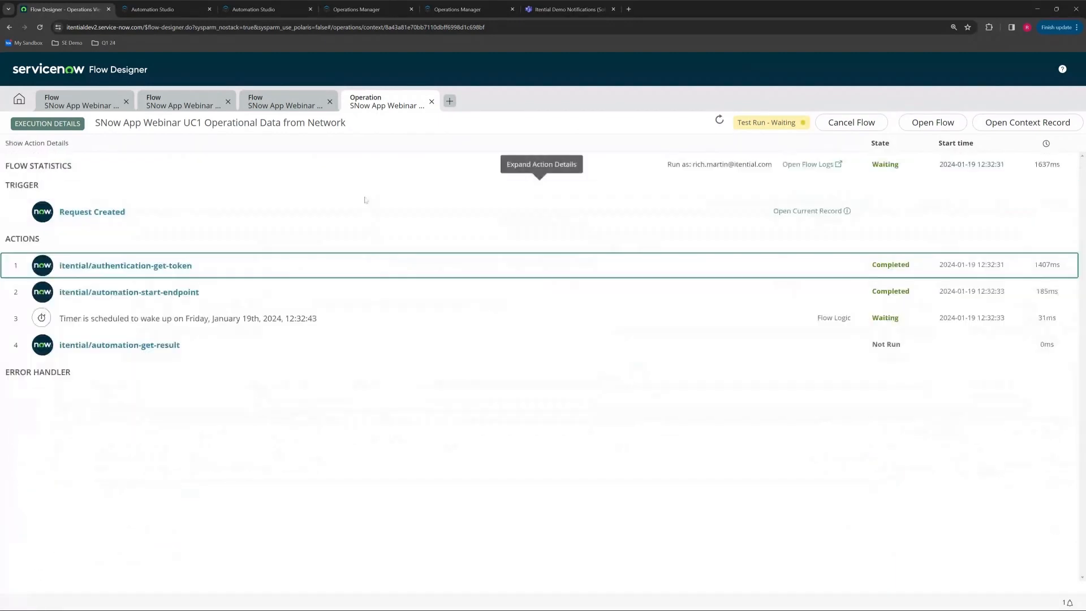
Review the itential/automation-start-endpoint execution details and inspect the full automation_response JSON.
{"action": "left_click", "coordinate": [232, 294]}
{"action": "scroll", "coordinate": [490, 223], "scroll_direction": "down", "scroll_amount": 1}
{"action": "scroll", "coordinate": [287, 233], "scroll_direction": "down", "scroll_amount": 1}
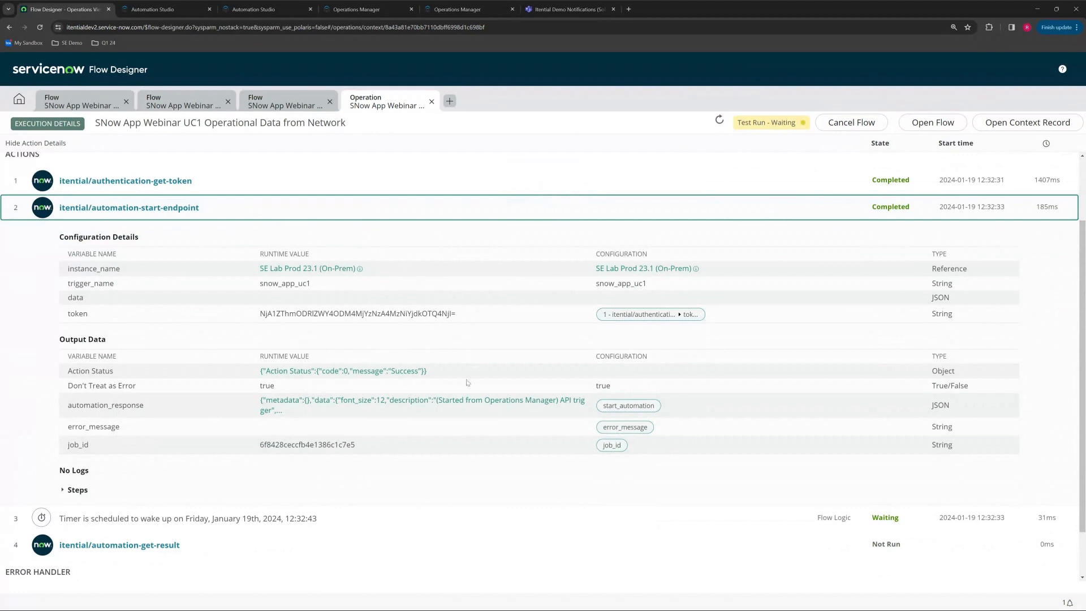
{"action": "left_click", "coordinate": [458, 403]}
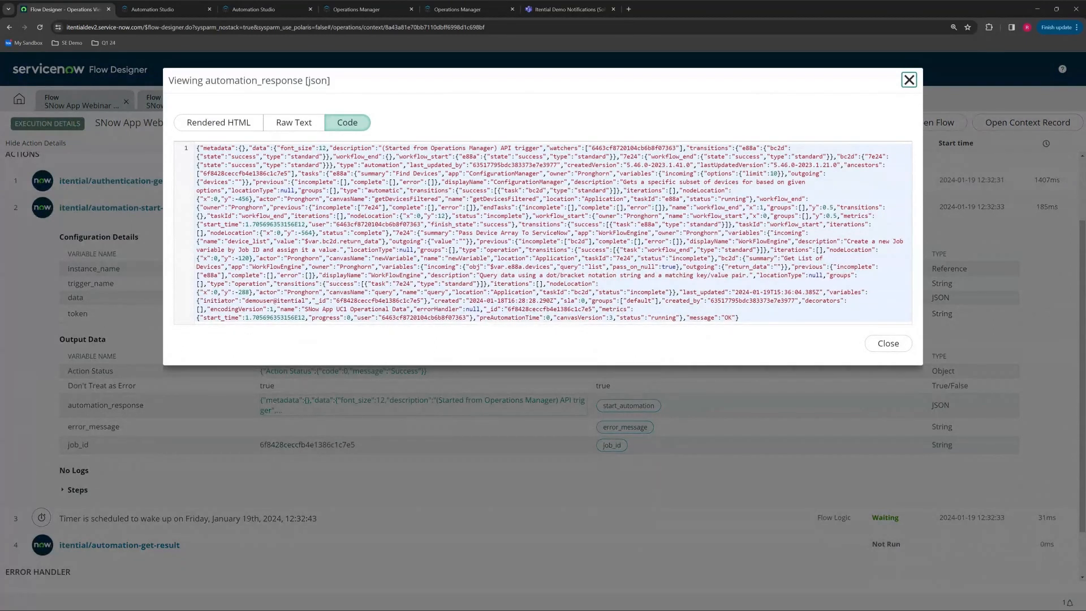
{"action": "left_click", "coordinate": [889, 344]}
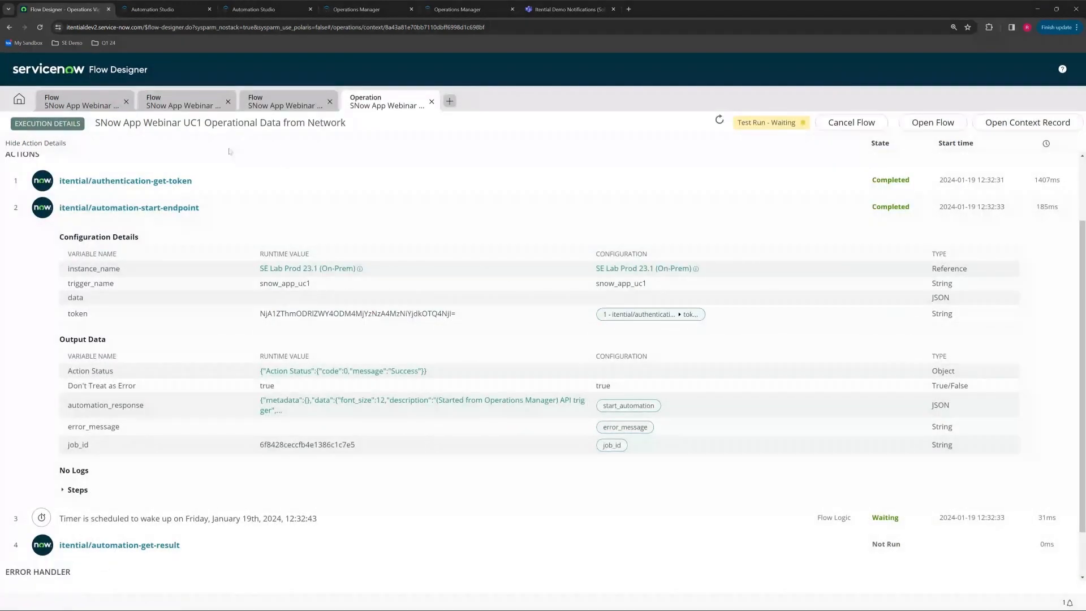
Refresh the execution details and inspect the device_list in the automation_result JSON of itential/automation-get-result.
{"action": "left_click", "coordinate": [39, 27]}
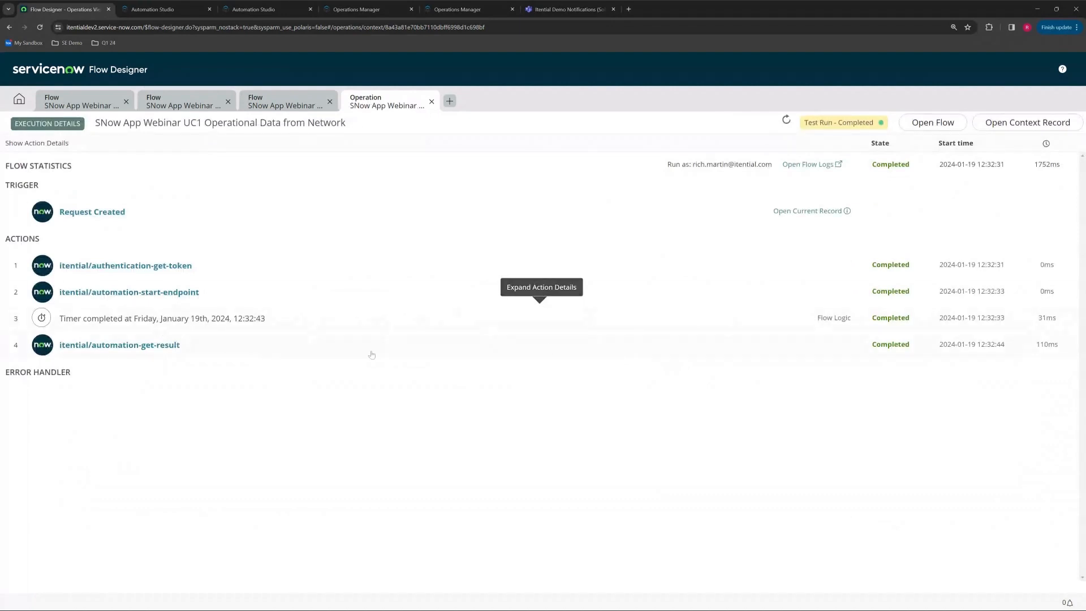
{"action": "left_click", "coordinate": [151, 351]}
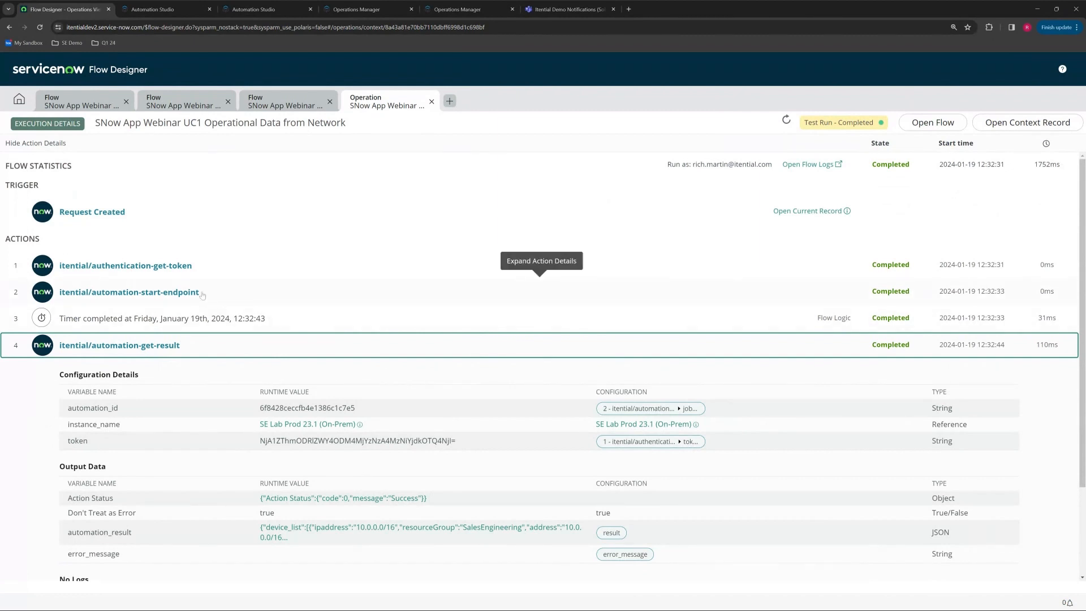
{"action": "scroll", "coordinate": [246, 417], "scroll_direction": "down", "scroll_amount": 2}
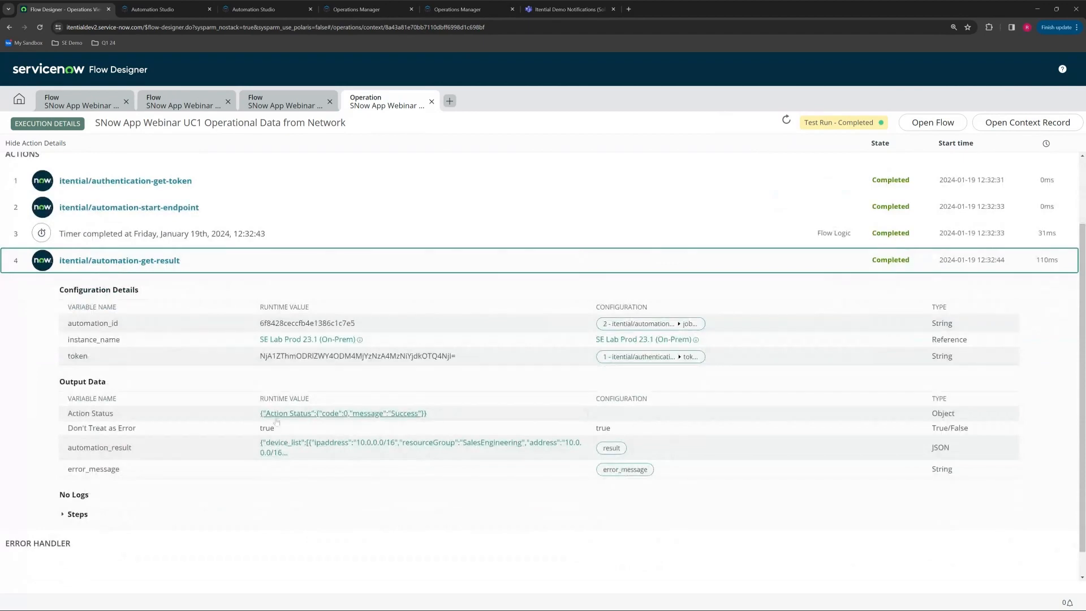
{"action": "left_click", "coordinate": [320, 449]}
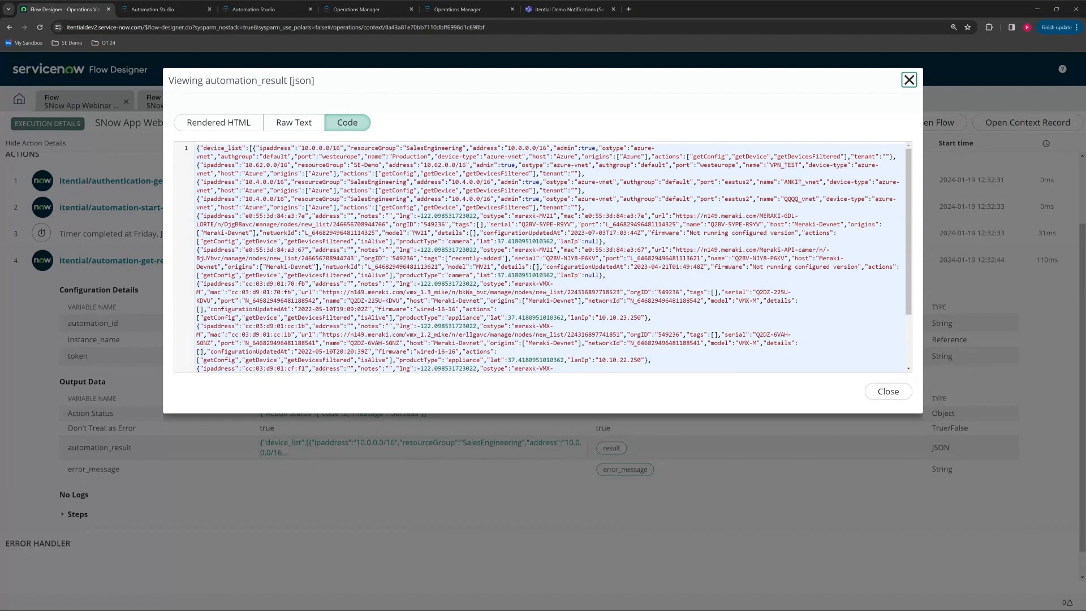
{"action": "left_click_drag", "start_coordinate": [203, 148], "coordinate": [241, 148]}
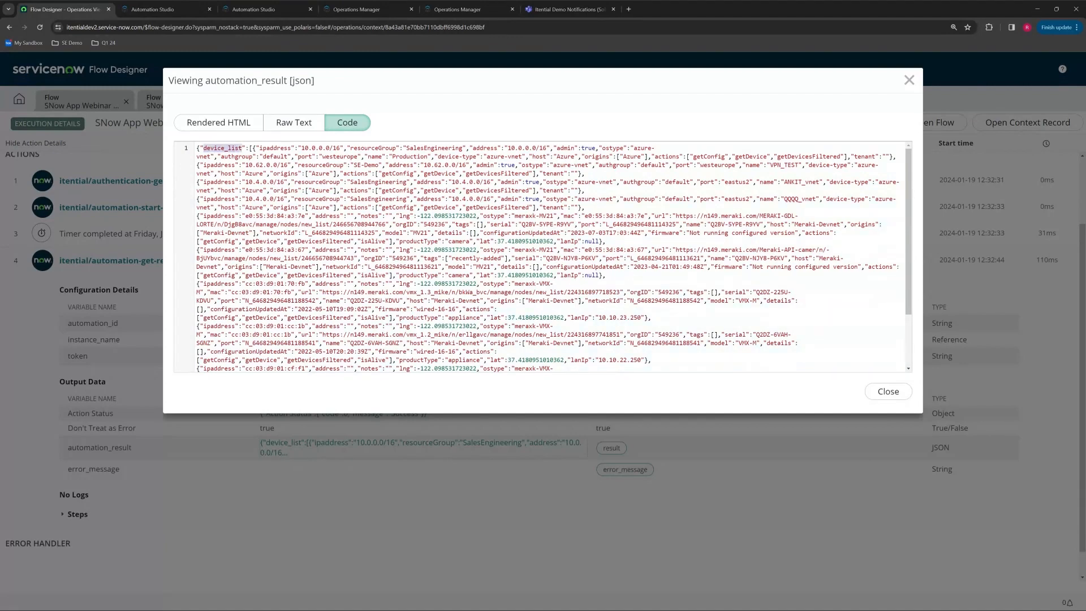
{"action": "left_click", "coordinate": [249, 148]}
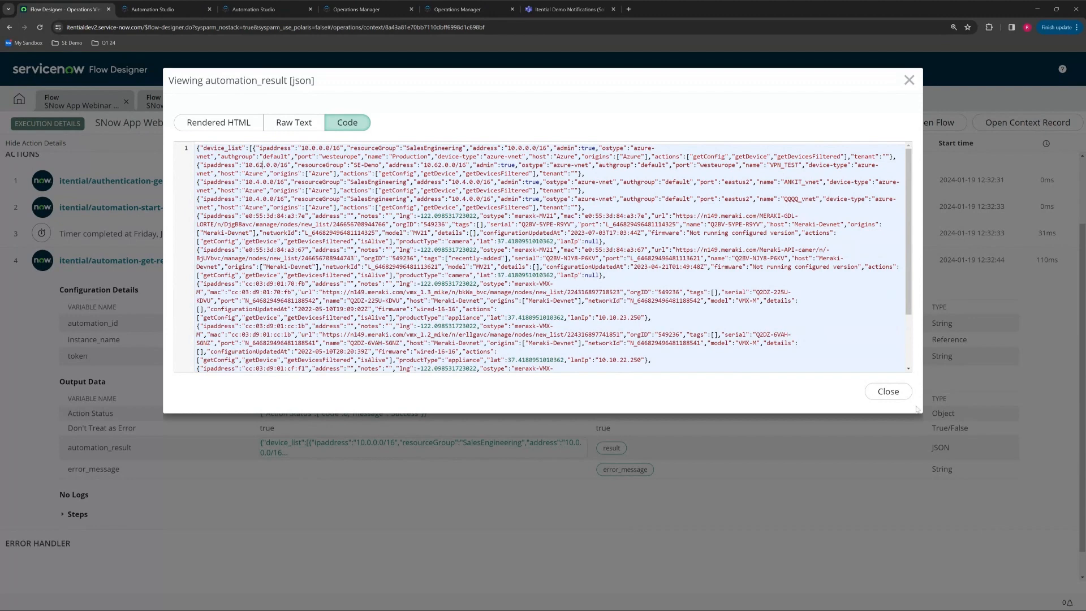
{"action": "left_click", "coordinate": [888, 392]}
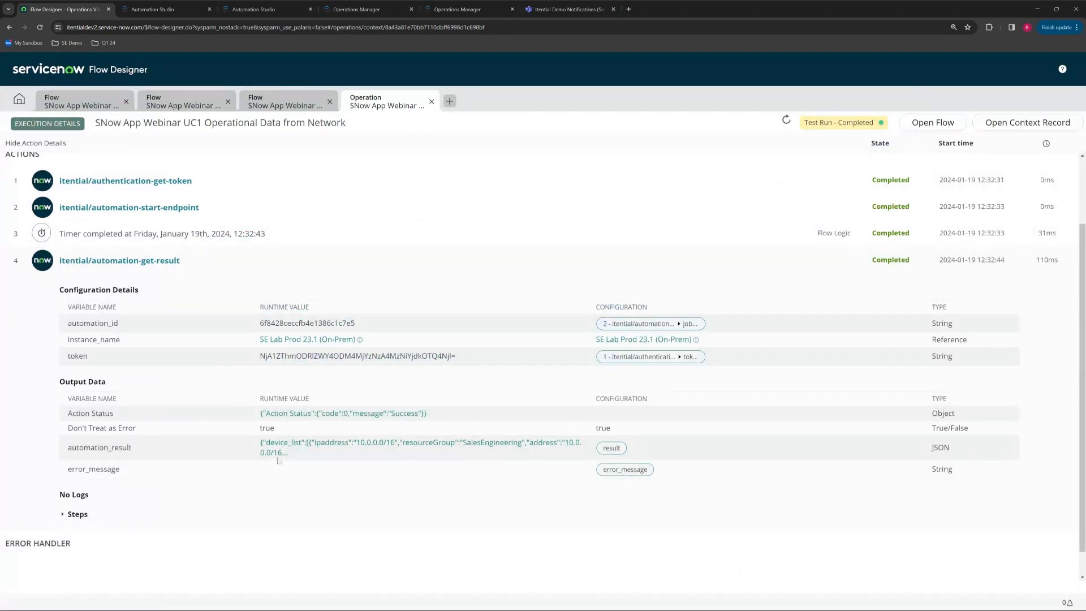
Close the UC1 execution details and show the flow SNow App Webinar UC2 Qualify Network Service.
{"action": "left_click", "coordinate": [170, 263]}
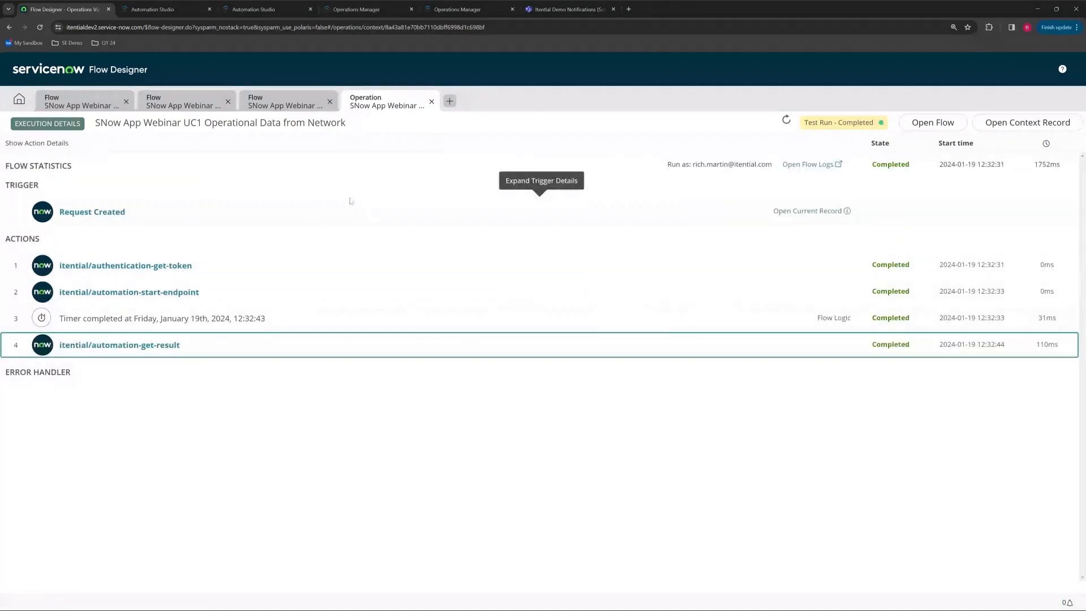
{"action": "left_click", "coordinate": [425, 106]}
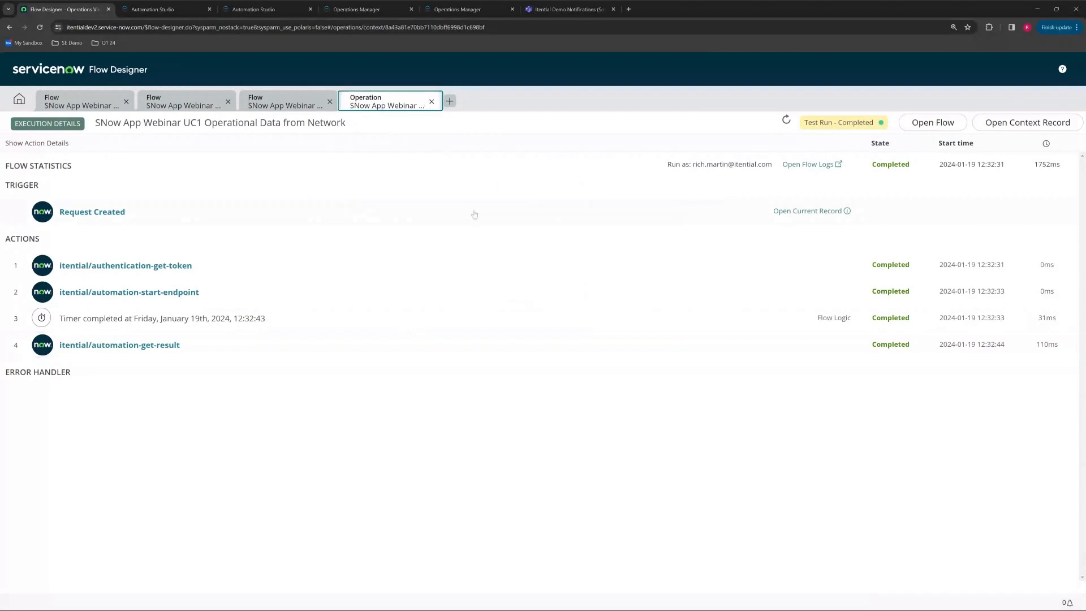
{"action": "left_click", "coordinate": [431, 101]}
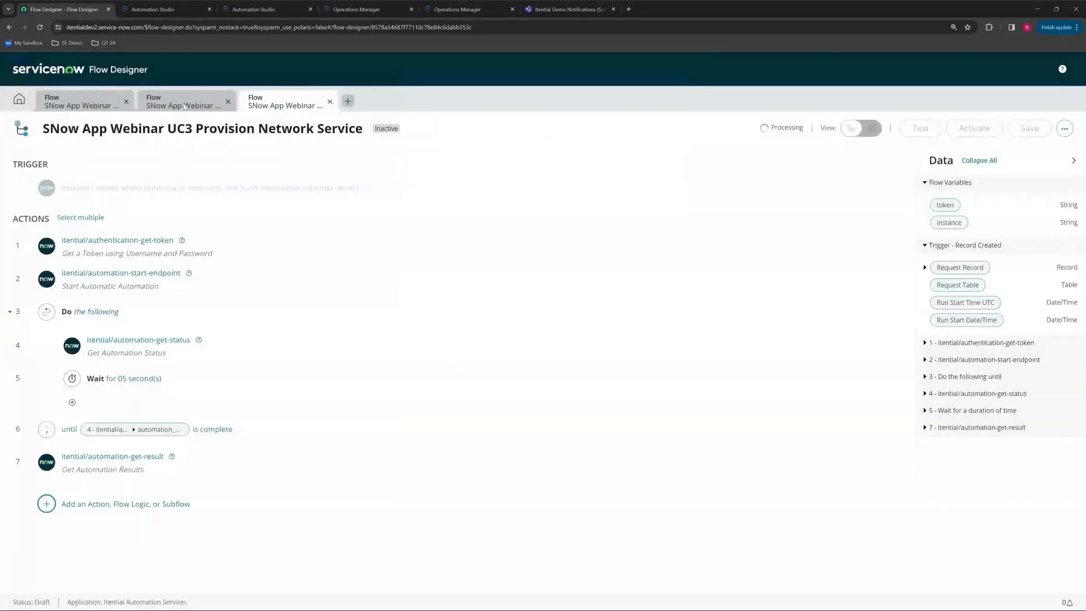
{"action": "left_click", "coordinate": [194, 107]}
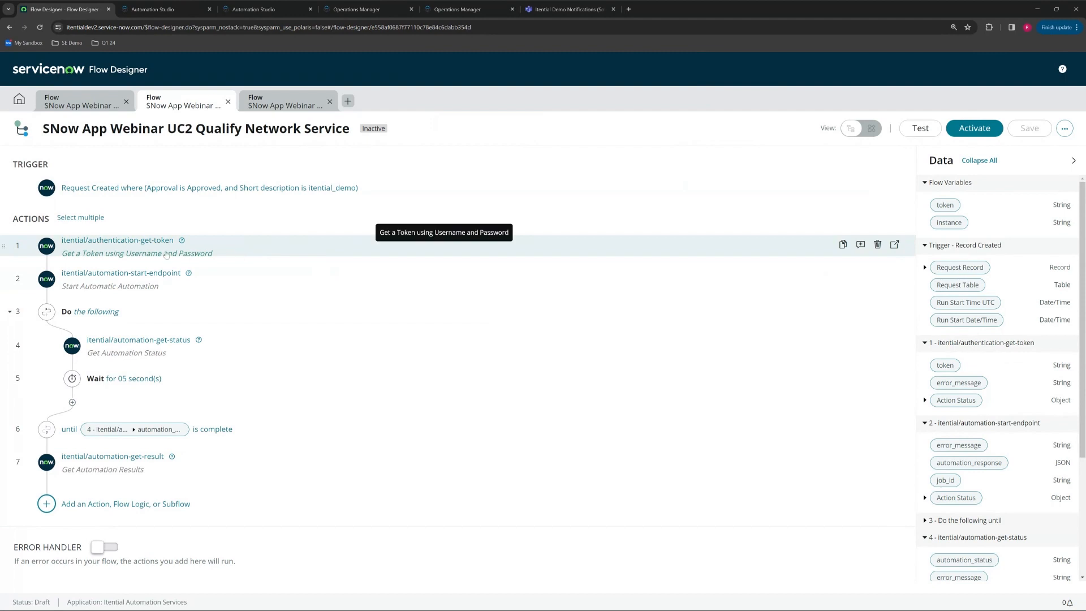
Examine the trigger name and JSON form data passed by the UC2 flow's itential/automation-start-endpoint action.
{"action": "left_click", "coordinate": [238, 285]}
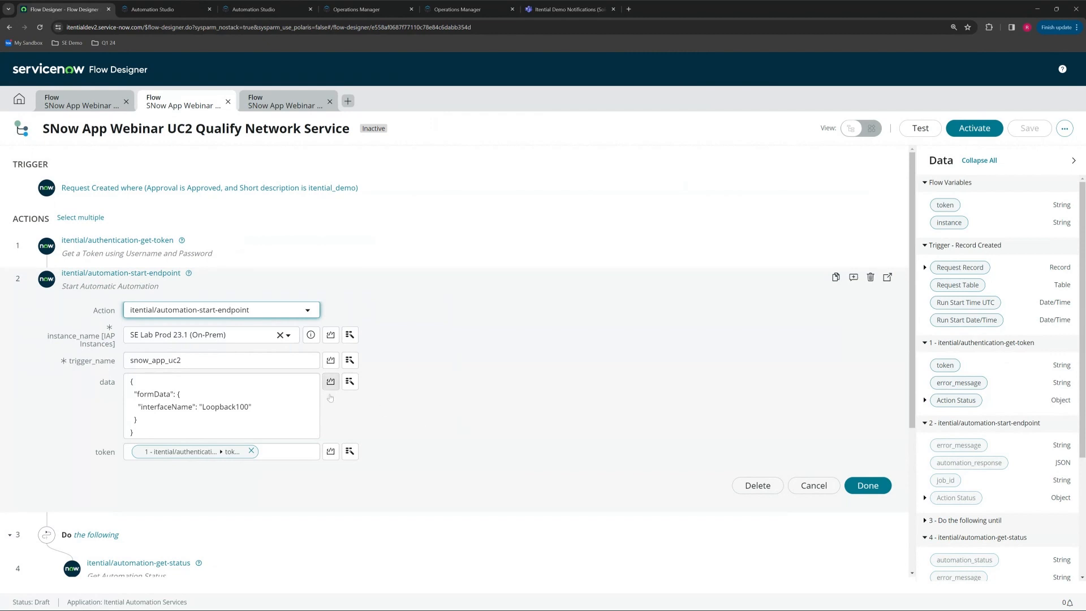
{"action": "left_click", "coordinate": [224, 366]}
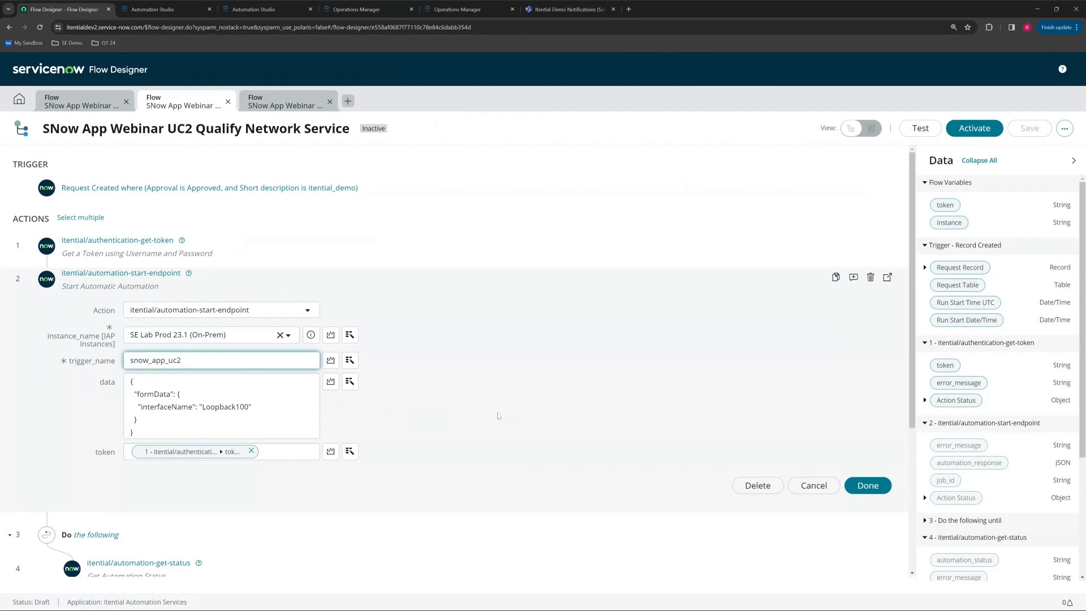
{"action": "left_click", "coordinate": [285, 418]}
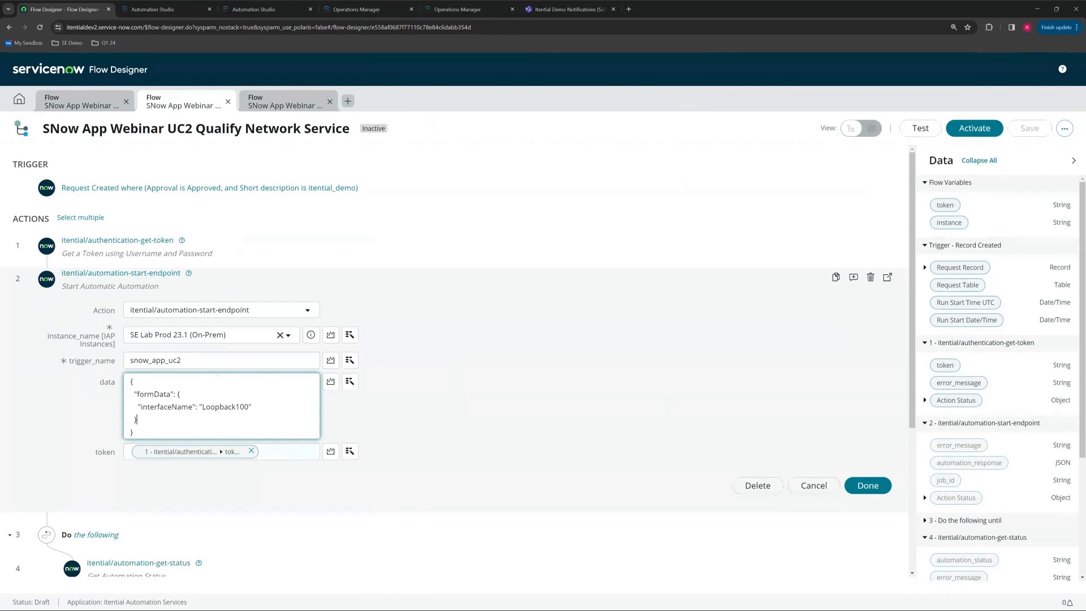
Examine the Do the following until loop and the inputs of its itential/automation-get-status action.
{"action": "scroll", "coordinate": [584, 405], "scroll_direction": "down", "scroll_amount": 3}
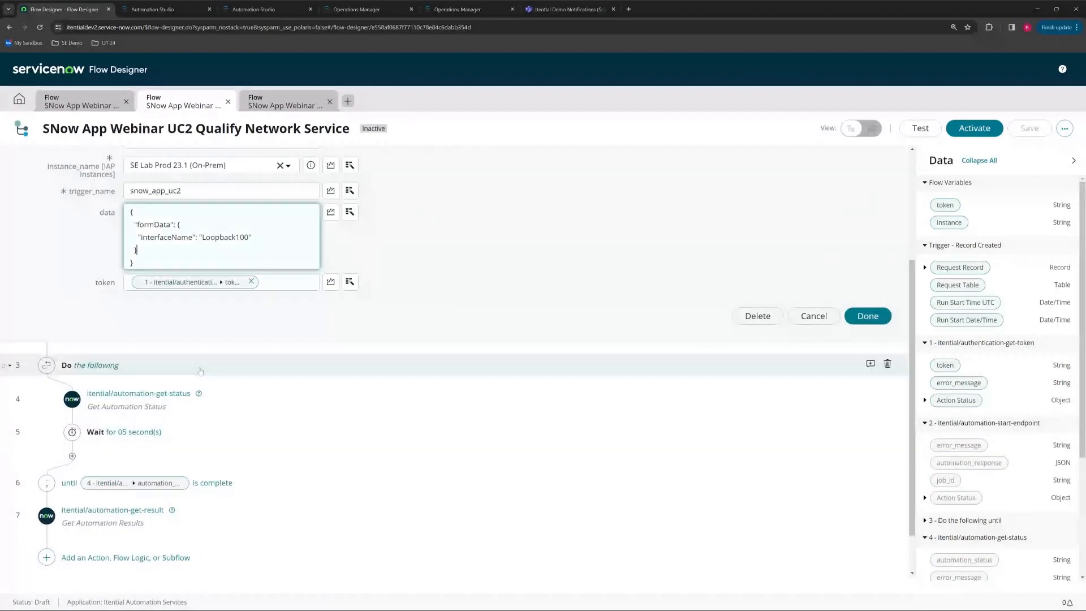
{"action": "left_click", "coordinate": [503, 365]}
{"action": "scroll", "coordinate": [510, 240], "scroll_direction": "up", "scroll_amount": 2}
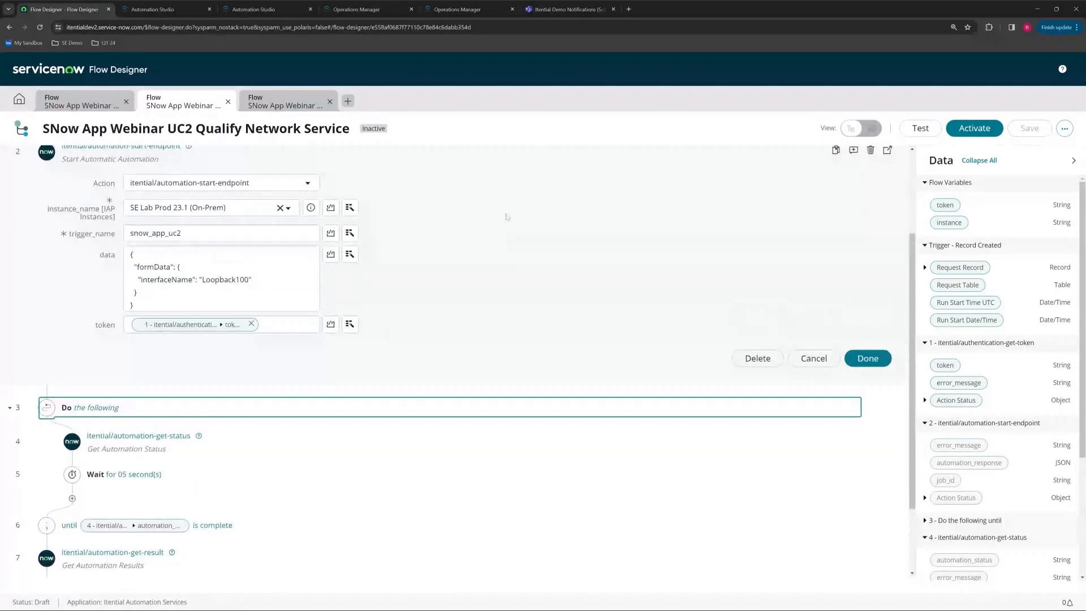
{"action": "scroll", "coordinate": [343, 468], "scroll_direction": "down", "scroll_amount": 2}
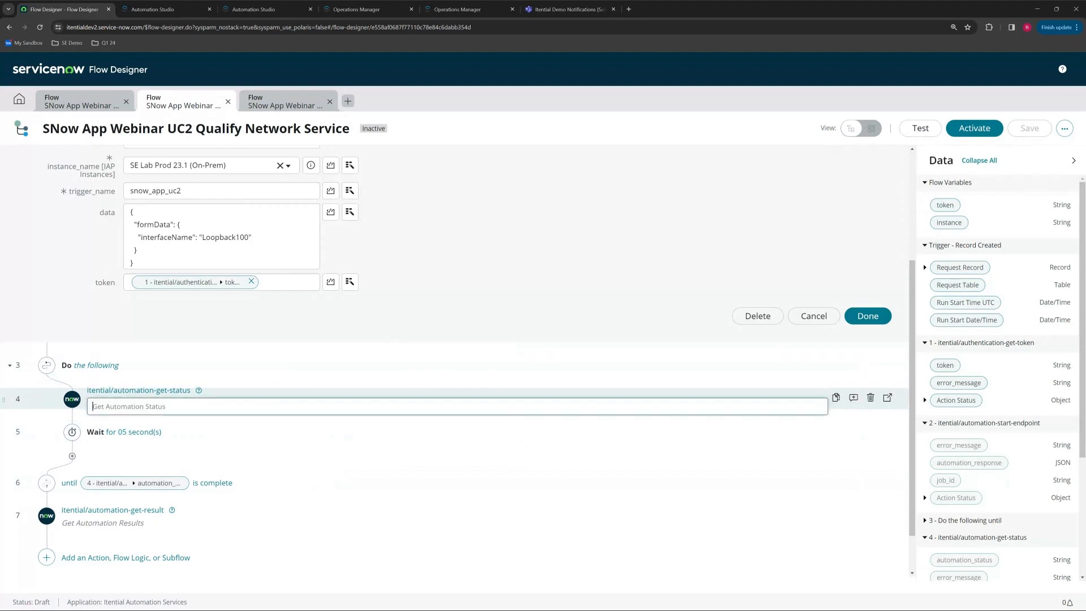
{"action": "left_click", "coordinate": [435, 395]}
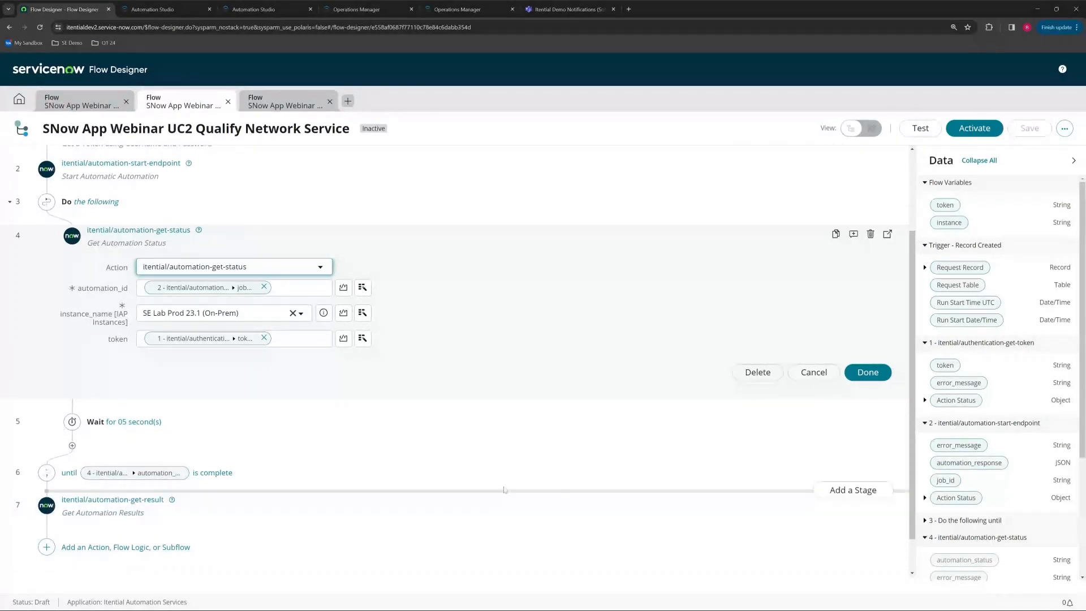
Switch to the SNow App UC2 Service Qualification workflow in Automation Studio and examine the inputs of the Get next IP query task.
{"action": "left_click", "coordinate": [265, 11]}
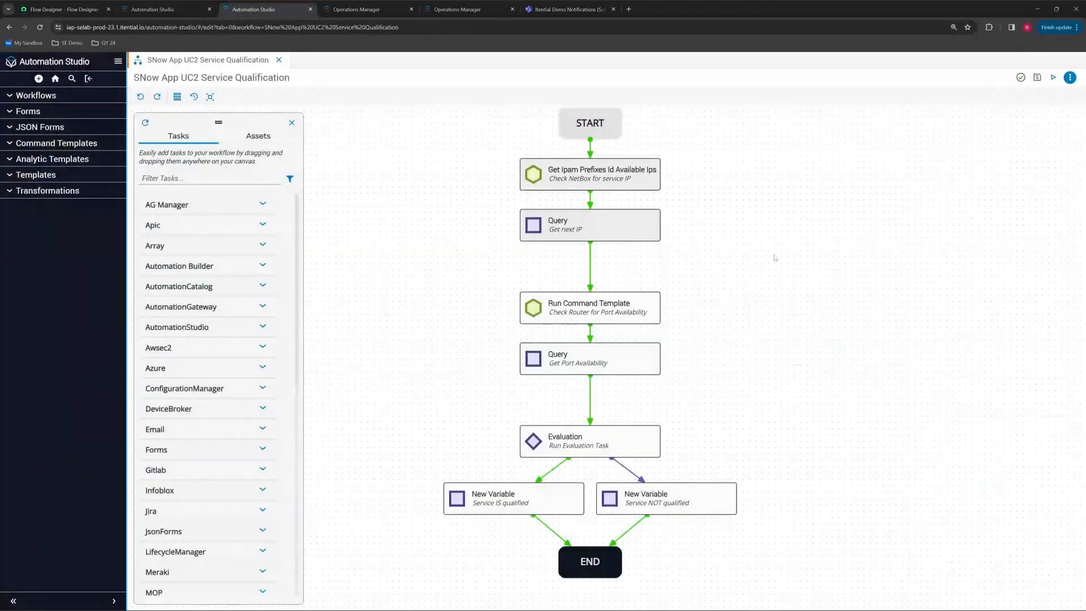
{"action": "left_click_drag", "start_coordinate": [775, 252], "coordinate": [762, 263]}
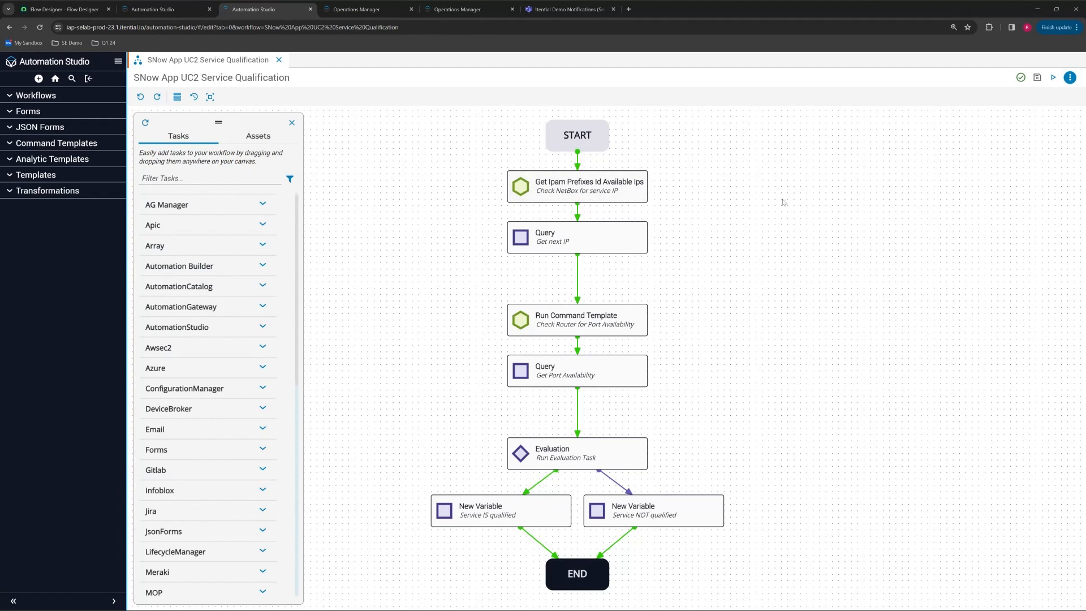
{"action": "mouse_move", "coordinate": [631, 198]}
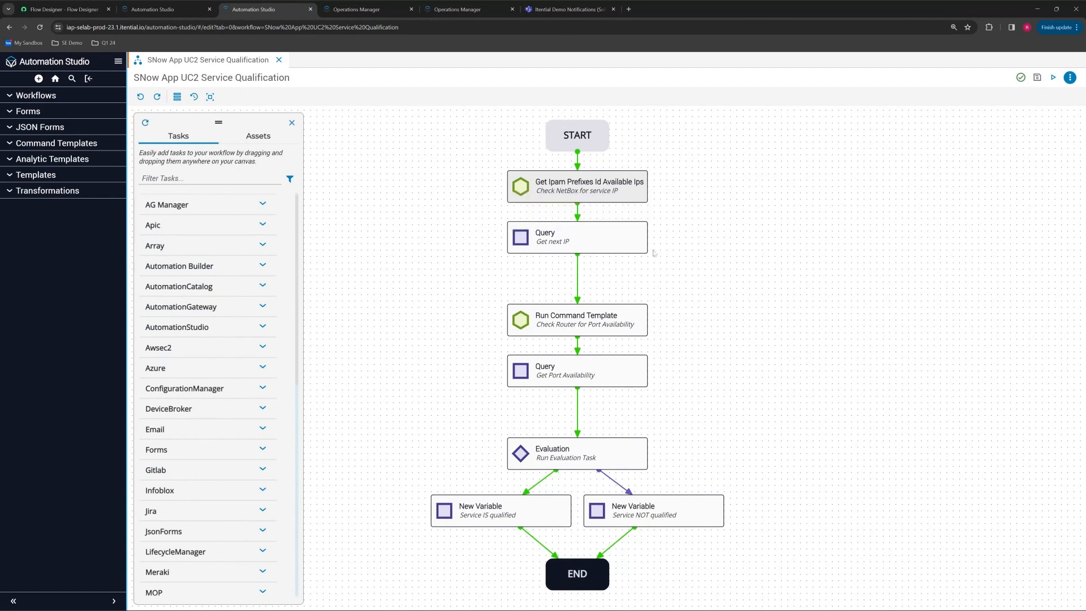
{"action": "left_click", "coordinate": [607, 238]}
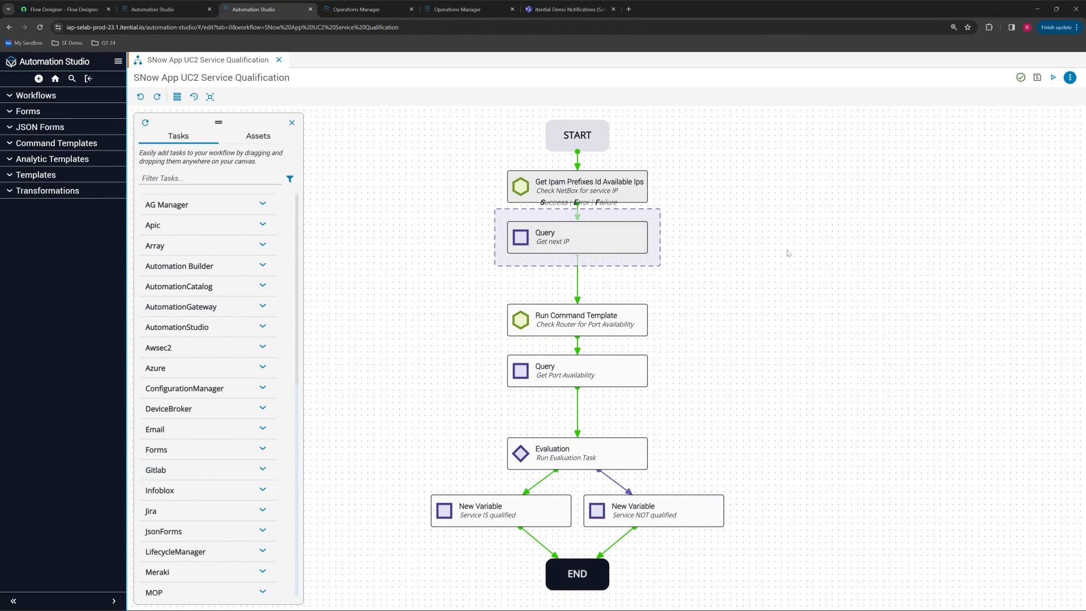
{"action": "double_click", "coordinate": [613, 240]}
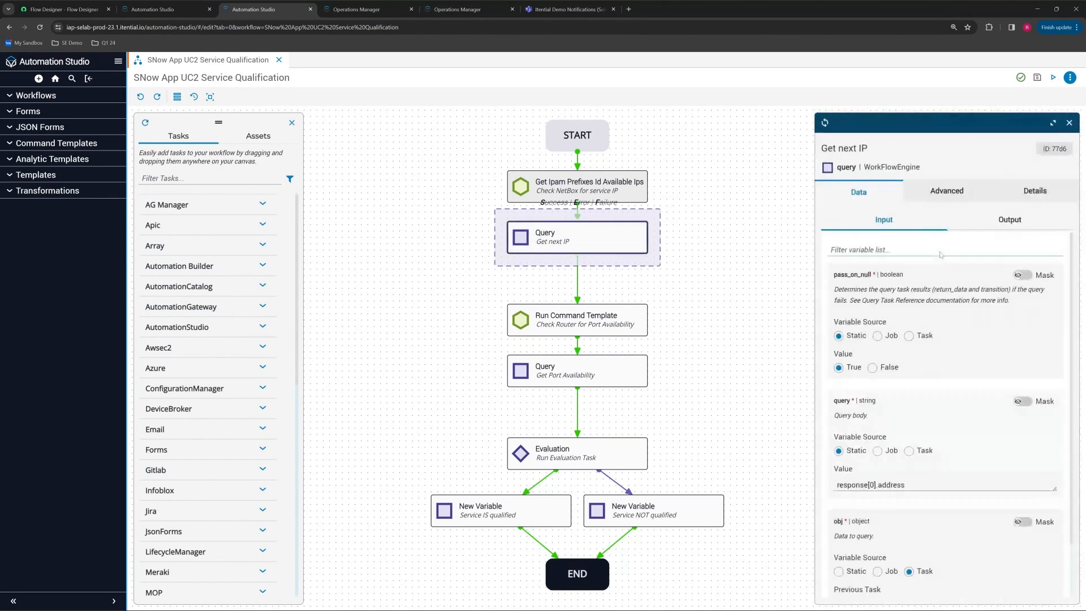
Examine the pass_on_null, query and obj inputs and the output job variable of the Get next IP query task, then close its details.
{"action": "left_click", "coordinate": [755, 250]}
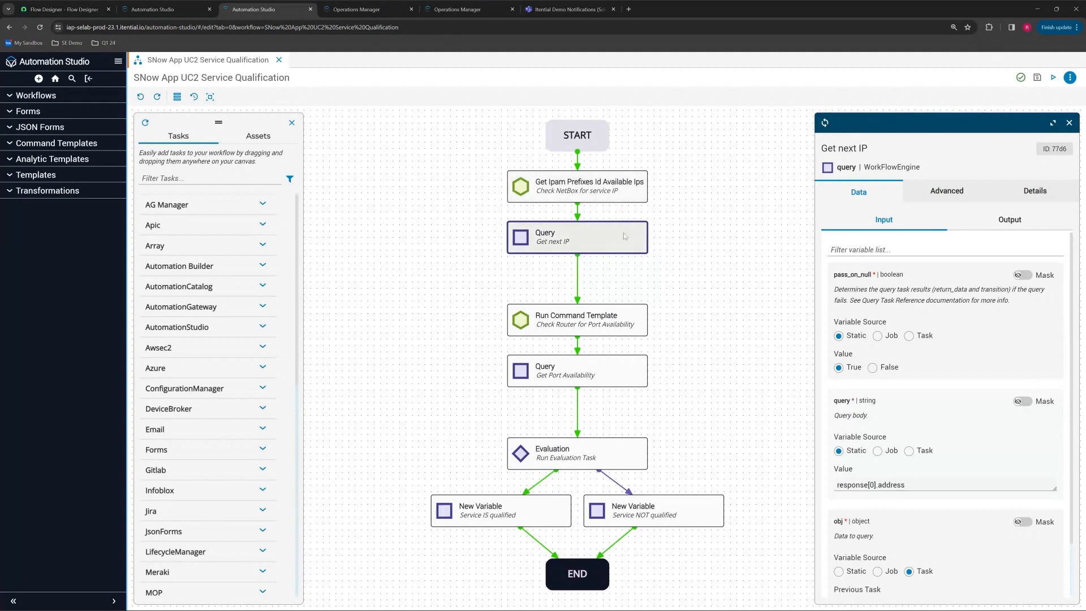
{"action": "scroll", "coordinate": [715, 233], "scroll_direction": "down", "scroll_amount": 1}
{"action": "scroll", "coordinate": [721, 229], "scroll_direction": "up", "scroll_amount": 1}
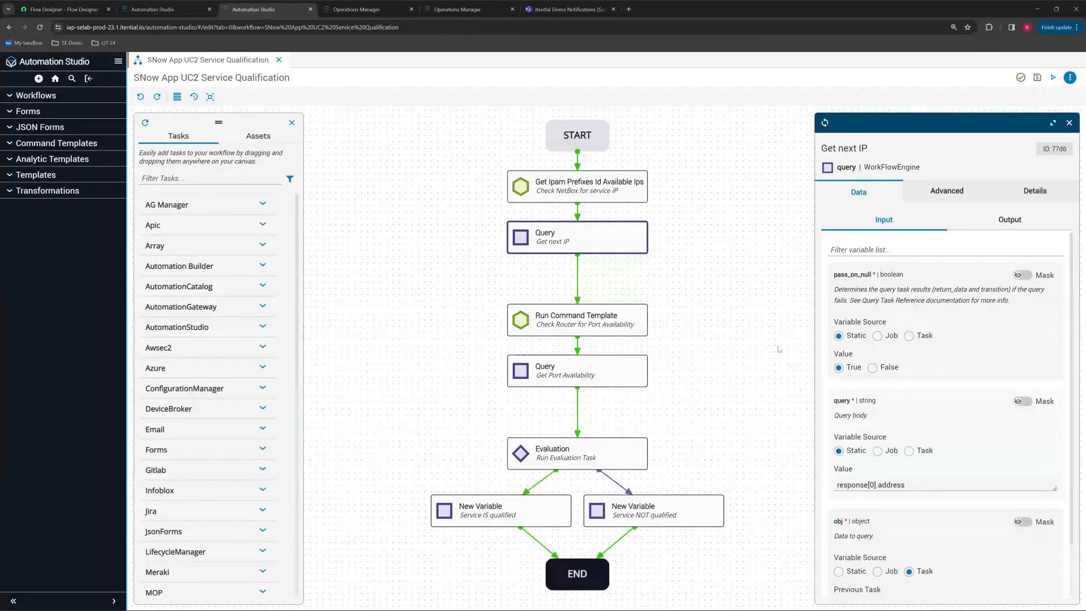
{"action": "scroll", "coordinate": [783, 360], "scroll_direction": "down", "scroll_amount": 1}
{"action": "scroll", "coordinate": [785, 359], "scroll_direction": "up", "scroll_amount": 1}
{"action": "scroll", "coordinate": [992, 447], "scroll_direction": "down", "scroll_amount": 1}
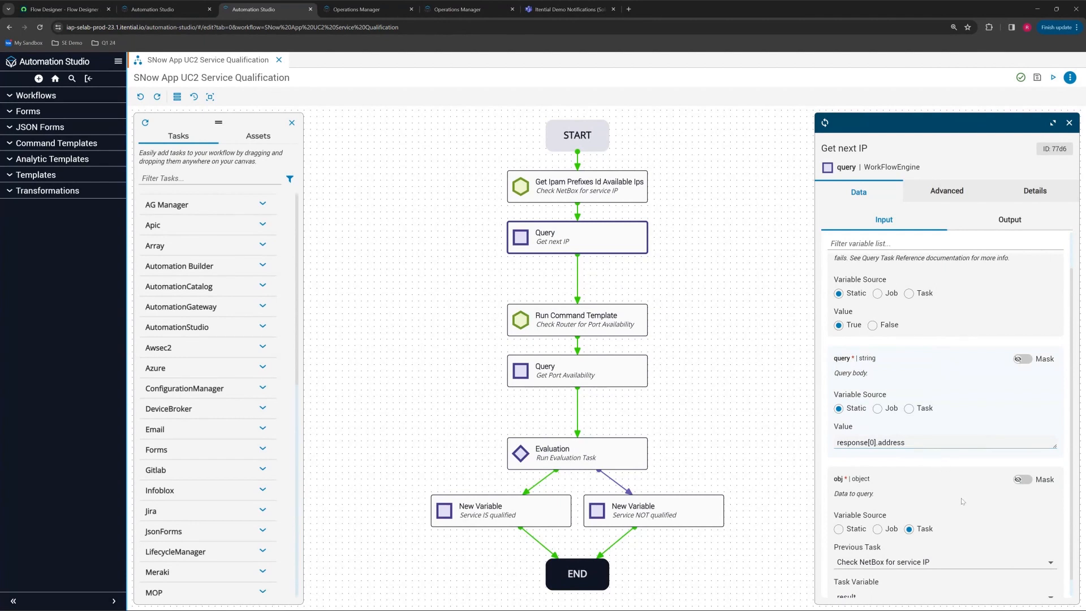
{"action": "scroll", "coordinate": [963, 500], "scroll_direction": "down", "scroll_amount": 1}
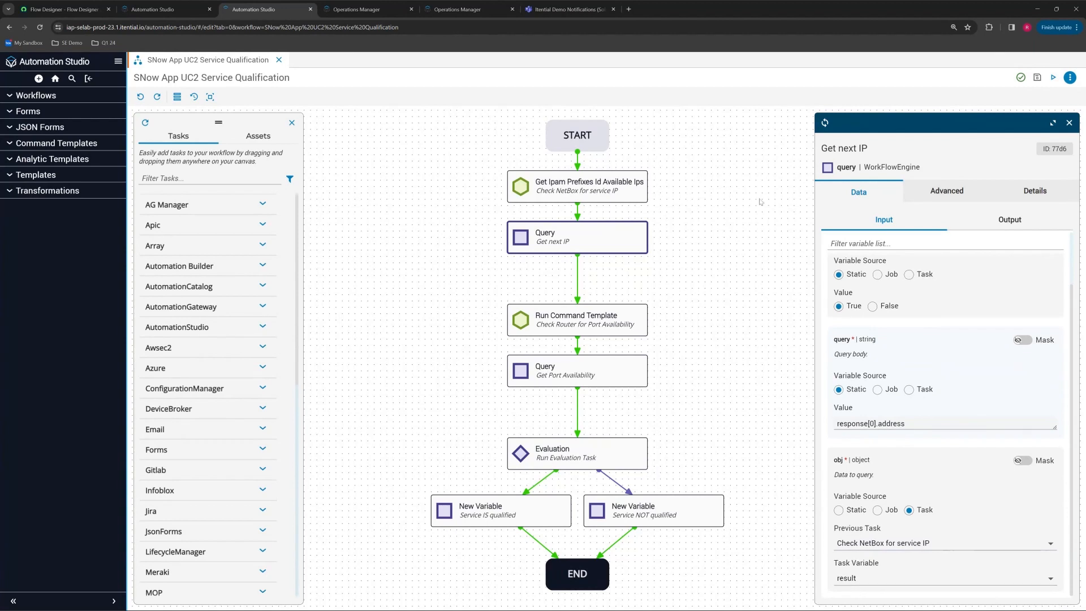
{"action": "left_click", "coordinate": [1010, 220]}
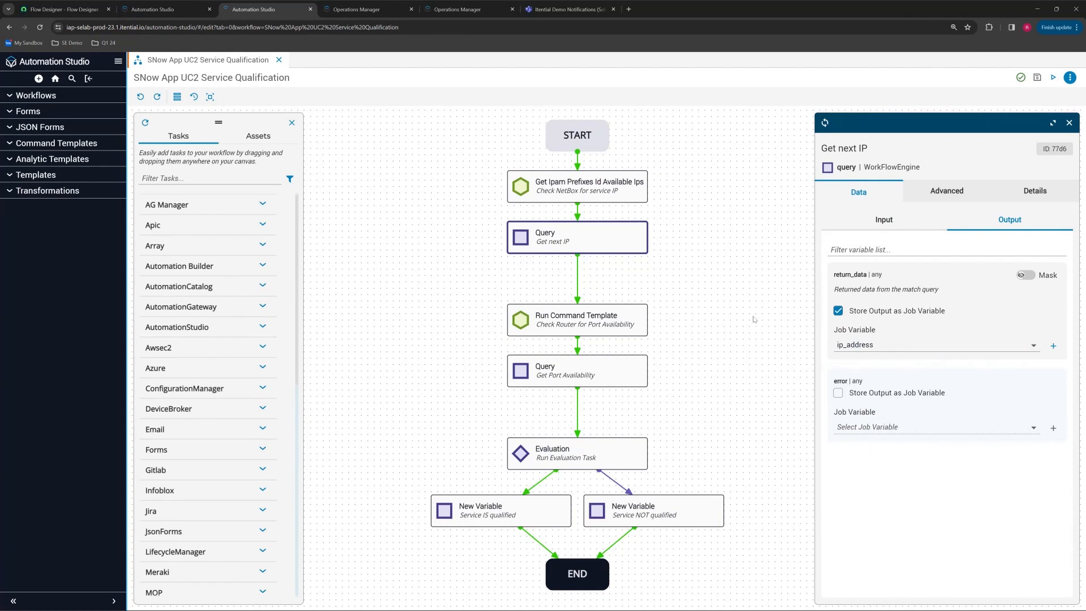
{"action": "left_click", "coordinate": [1069, 122]}
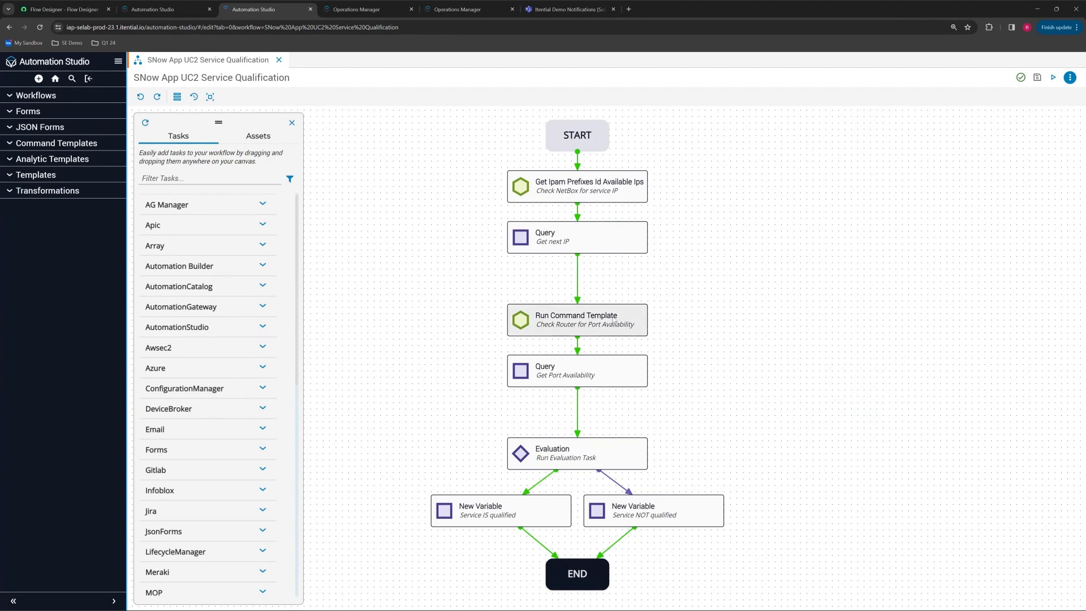
Examine the template, variables and devices inputs of the Check Router for Port Availability command template task.
{"action": "left_click", "coordinate": [615, 322]}
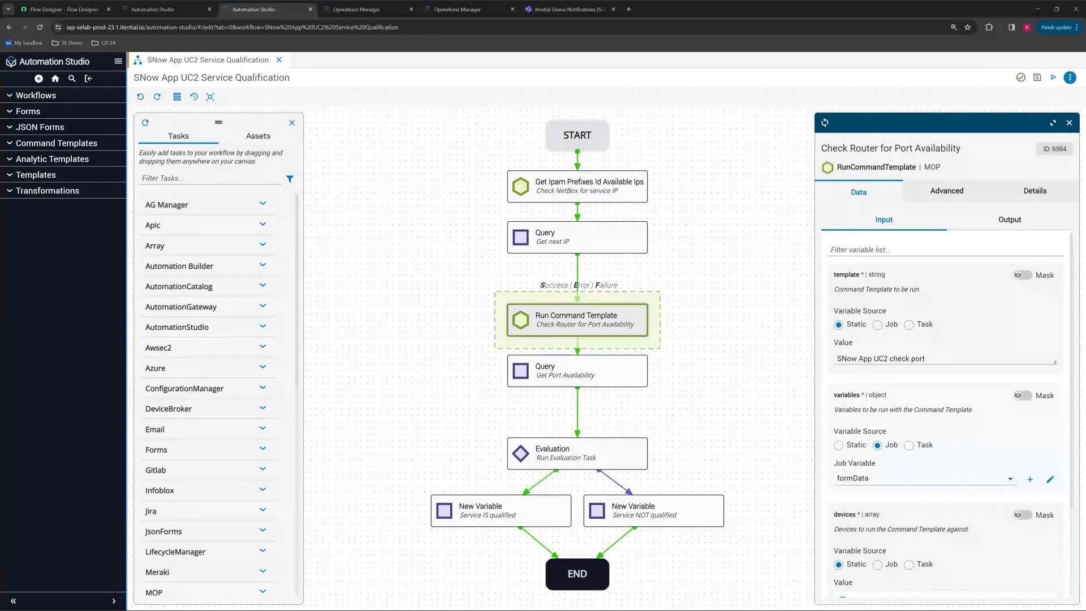
{"action": "scroll", "coordinate": [958, 312], "scroll_direction": "down", "scroll_amount": 2}
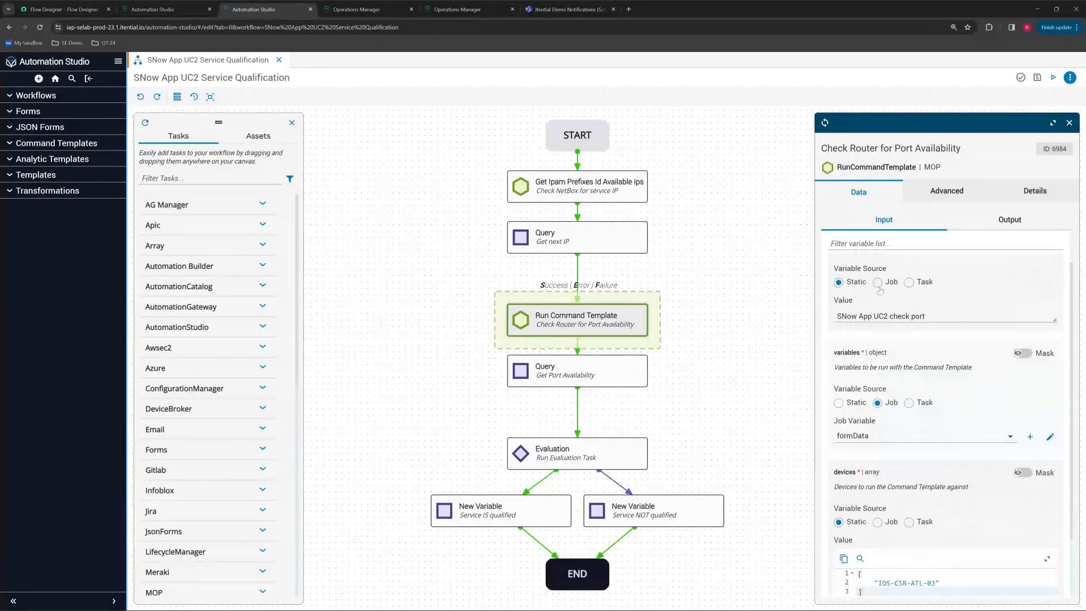
{"action": "scroll", "coordinate": [958, 311], "scroll_direction": "up", "scroll_amount": 2}
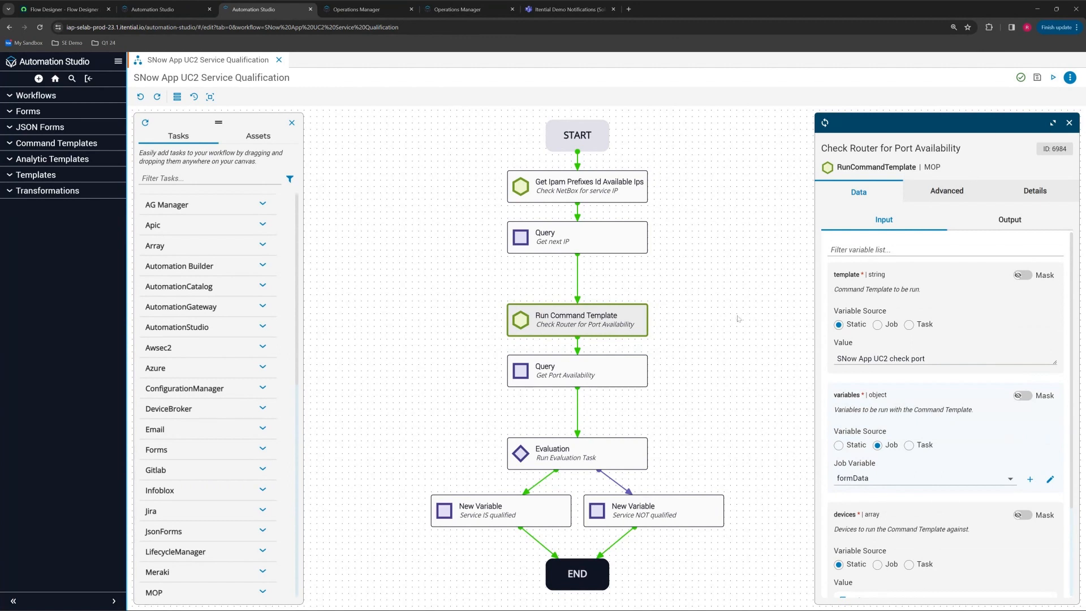
Examine the inputs and the output job variable of the Get Port Availability query task, then close its details.
{"action": "left_click", "coordinate": [604, 378]}
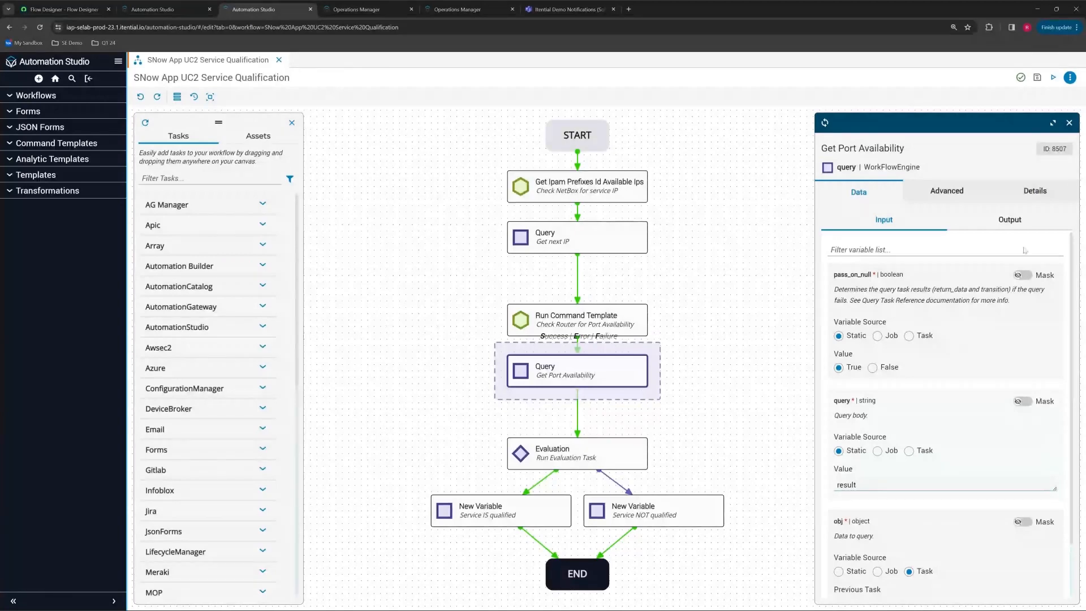
{"action": "left_click", "coordinate": [1008, 220]}
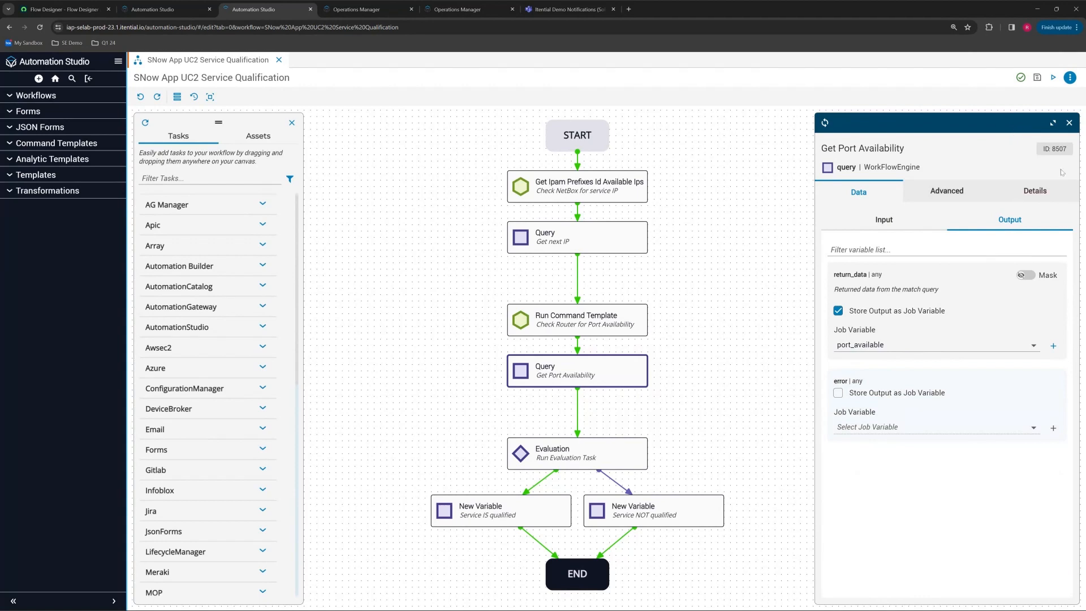
{"action": "left_click", "coordinate": [1071, 123]}
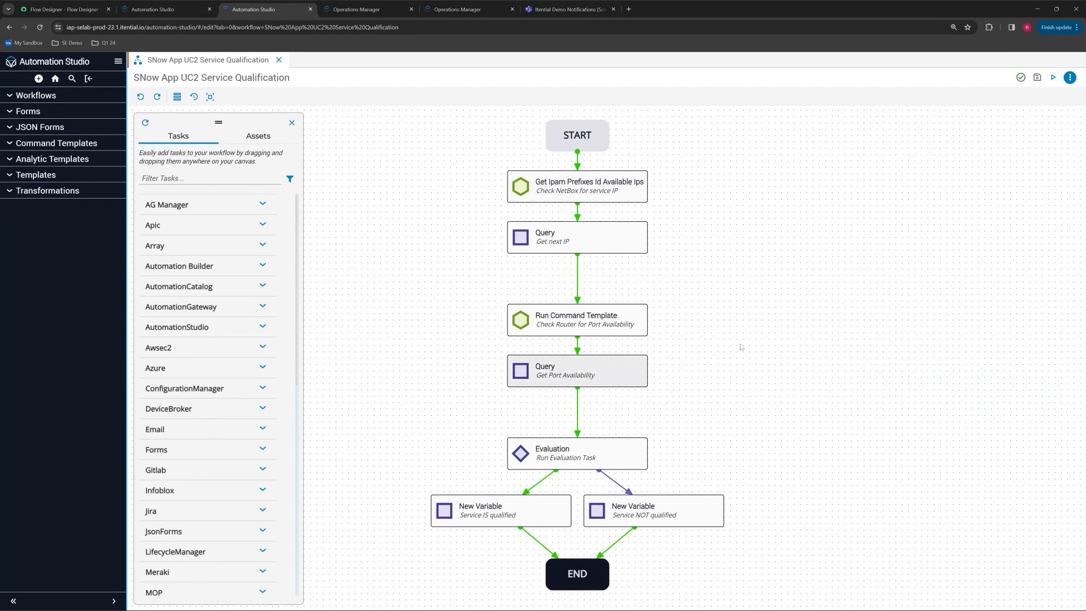
Examine both conditions in Evaluation Group 1 of the Run Evaluation Task, then close its details.
{"action": "scroll", "coordinate": [845, 421], "scroll_direction": "down", "scroll_amount": 2}
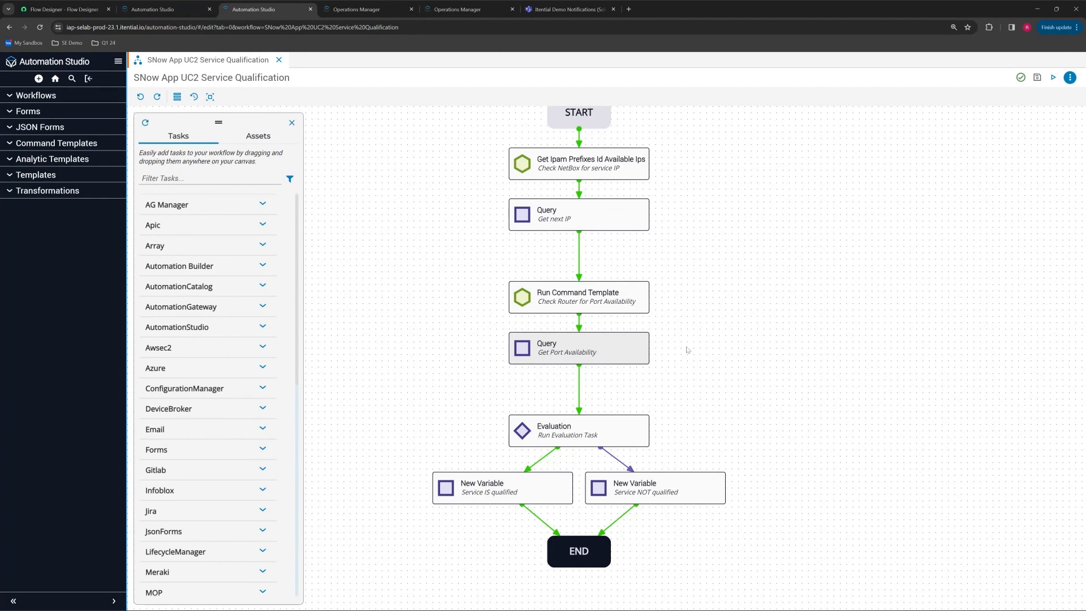
{"action": "left_click_drag", "start_coordinate": [838, 398], "coordinate": [826, 416]}
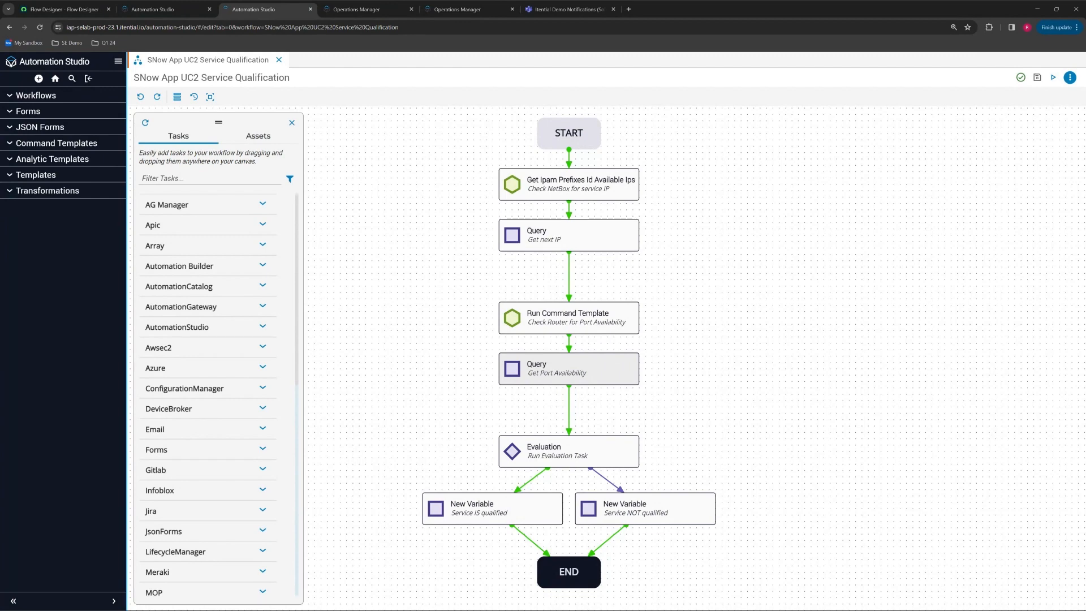
{"action": "left_click", "coordinate": [575, 457]}
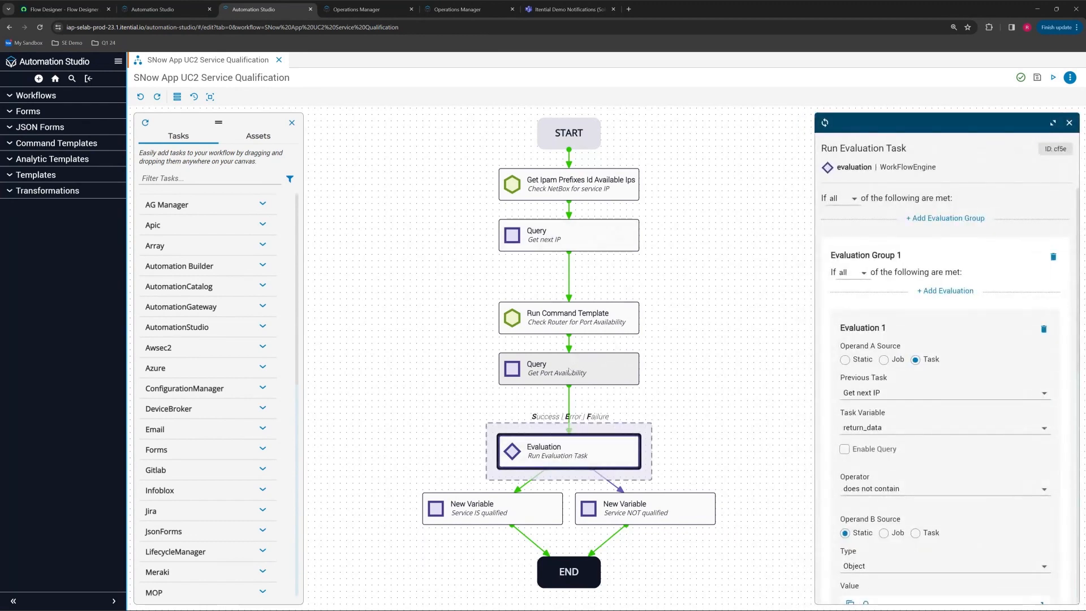
{"action": "scroll", "coordinate": [995, 436], "scroll_direction": "down", "scroll_amount": 2}
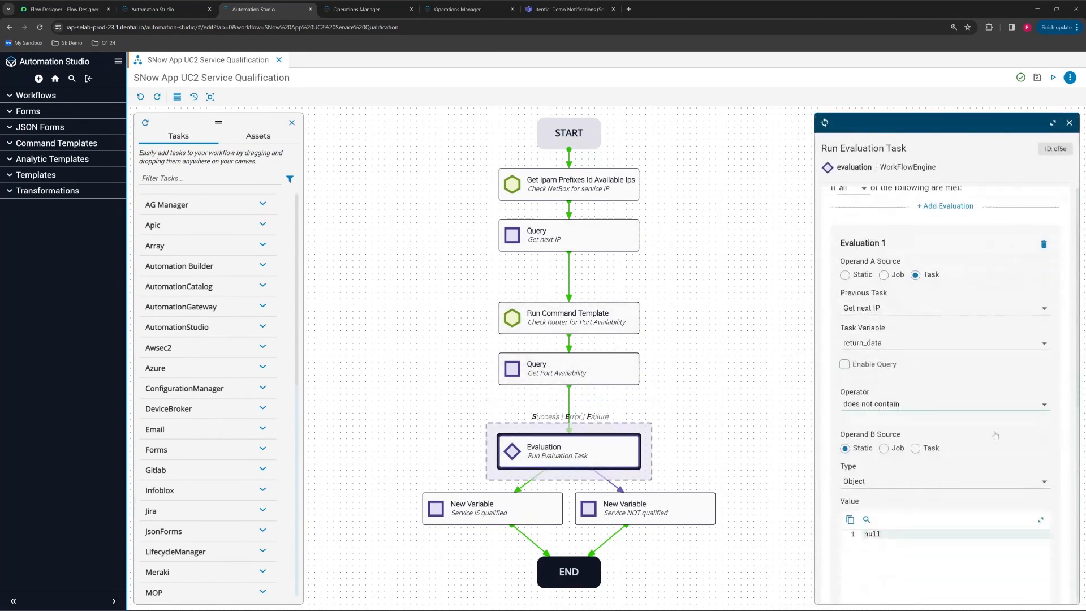
{"action": "scroll", "coordinate": [929, 411], "scroll_direction": "down", "scroll_amount": 2}
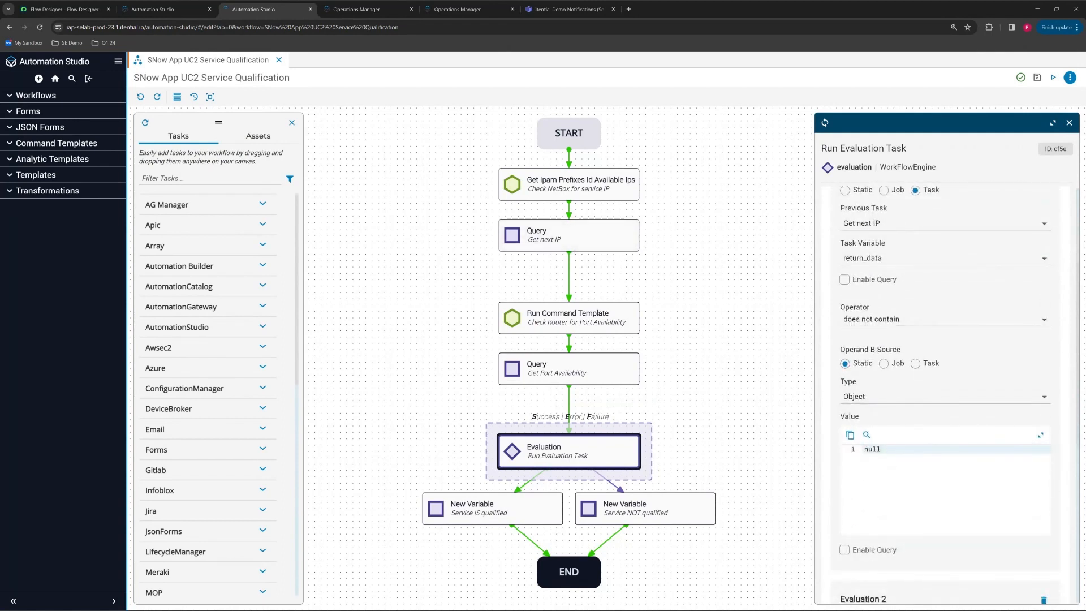
{"action": "scroll", "coordinate": [944, 394], "scroll_direction": "down", "scroll_amount": 1}
{"action": "scroll", "coordinate": [930, 390], "scroll_direction": "up", "scroll_amount": 4}
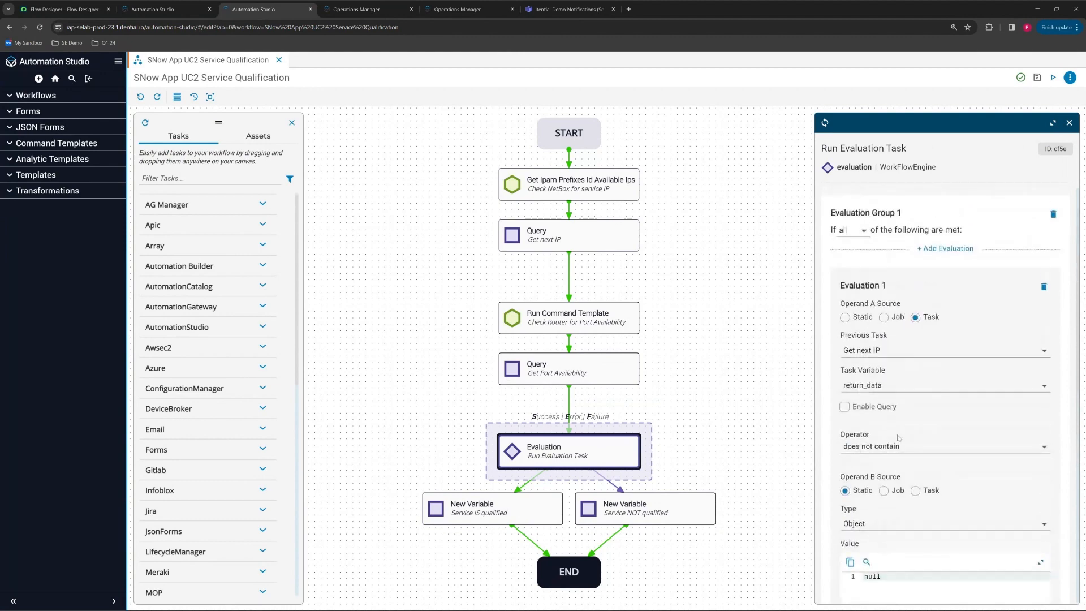
{"action": "scroll", "coordinate": [932, 388], "scroll_direction": "down", "scroll_amount": 3}
{"action": "scroll", "coordinate": [932, 388], "scroll_direction": "down", "scroll_amount": 8}
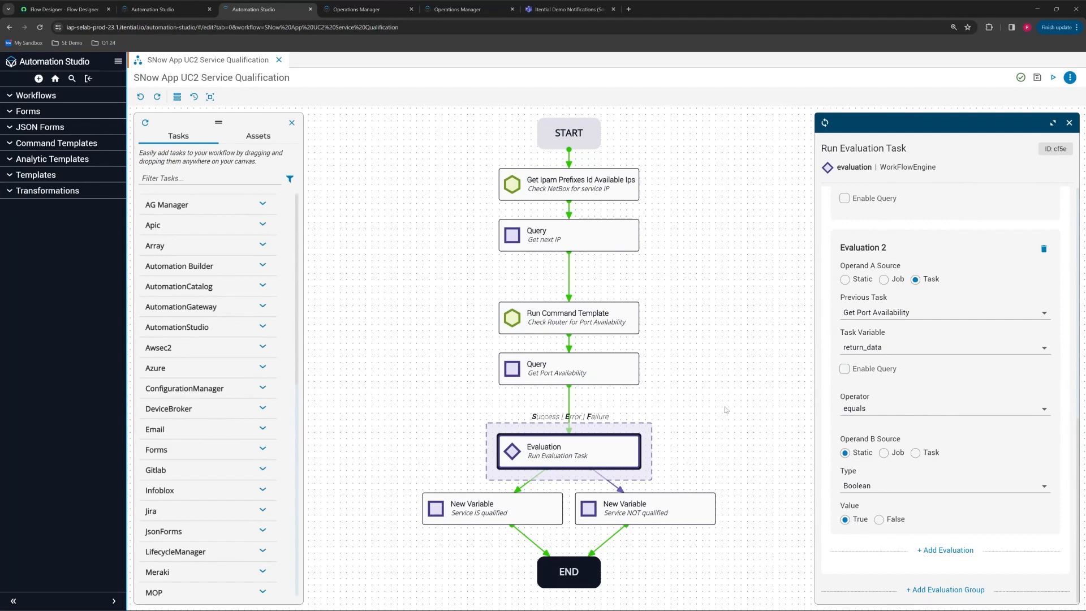
{"action": "scroll", "coordinate": [797, 419], "scroll_direction": "down", "scroll_amount": 1}
{"action": "left_click", "coordinate": [1069, 123]}
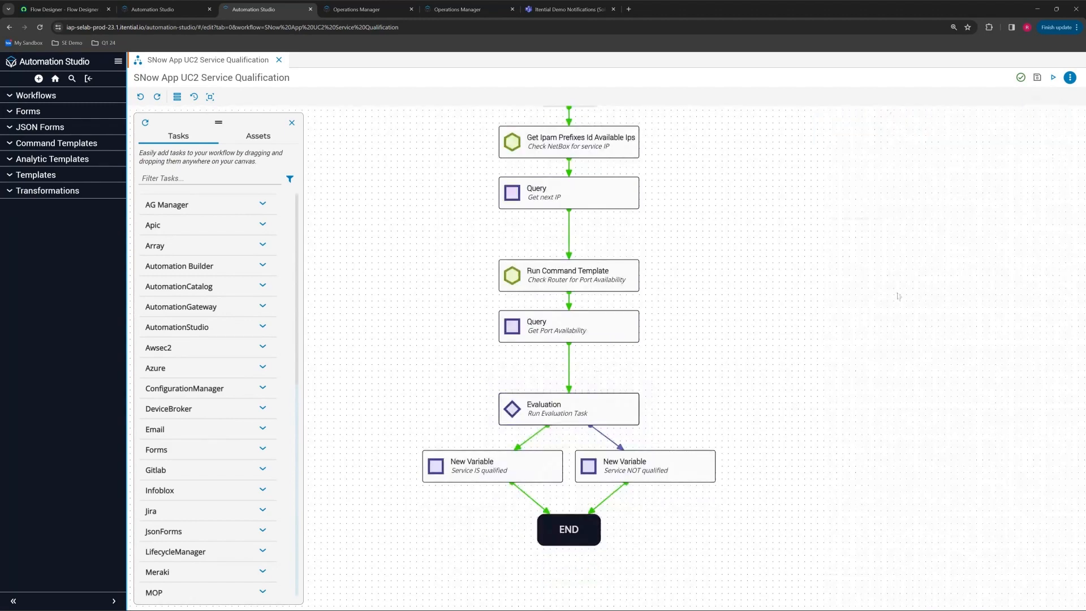
Compare the variable name and value in the Service IS qualified and Service NOT qualified tasks, then close the details.
{"action": "mouse_move", "coordinate": [512, 454]}
{"action": "left_mouse_down"}
{"action": "mouse_move", "coordinate": [521, 448]}
{"action": "mouse_move", "coordinate": [492, 470]}
{"action": "left_mouse_up"}
{"action": "left_click", "coordinate": [496, 480]}
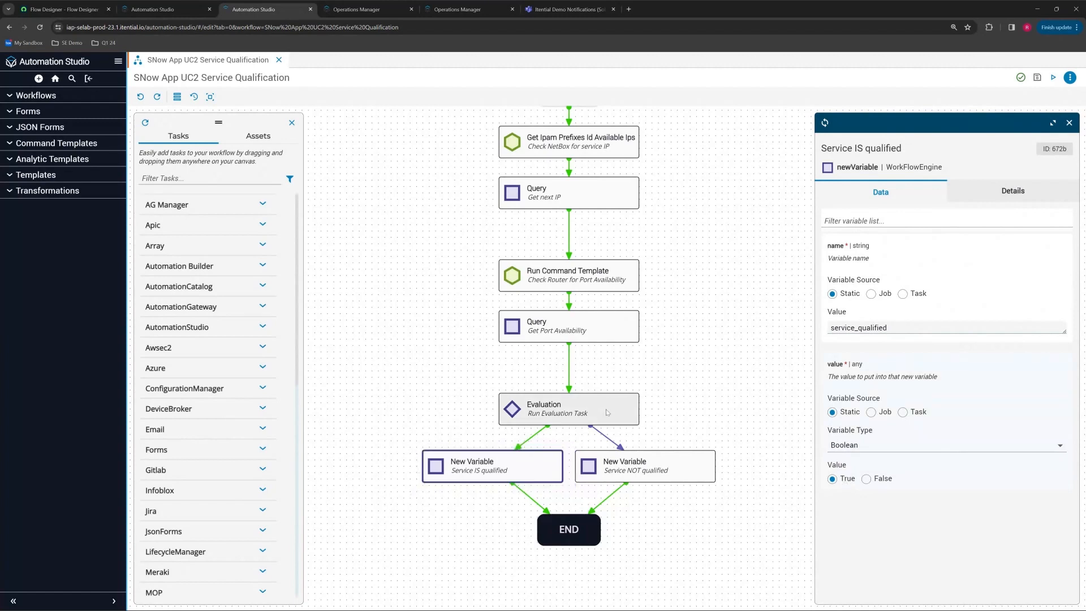
{"action": "left_click", "coordinate": [668, 475]}
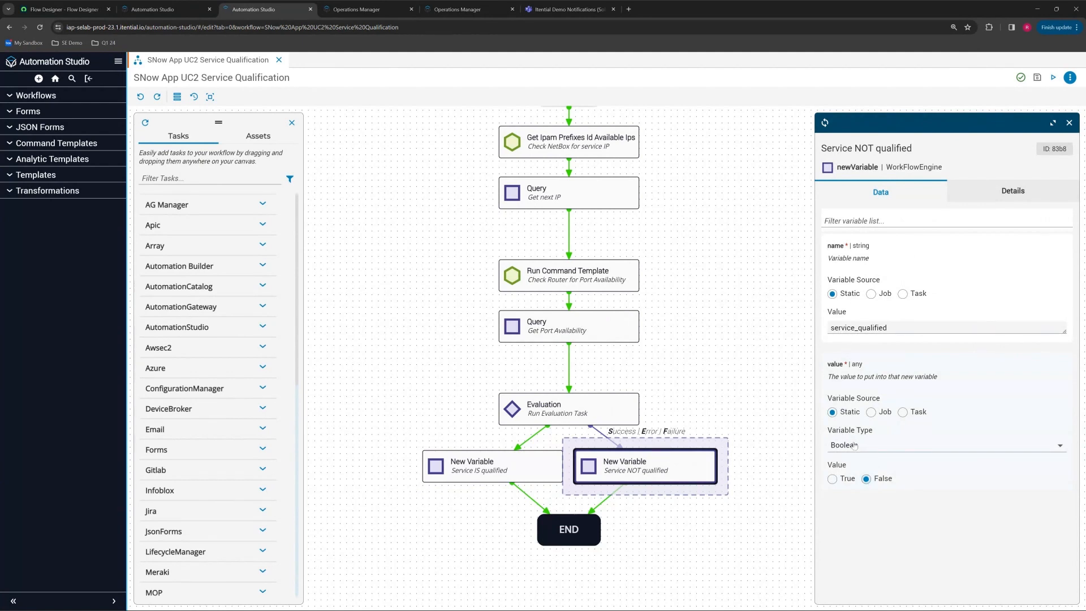
{"action": "left_click", "coordinate": [758, 513]}
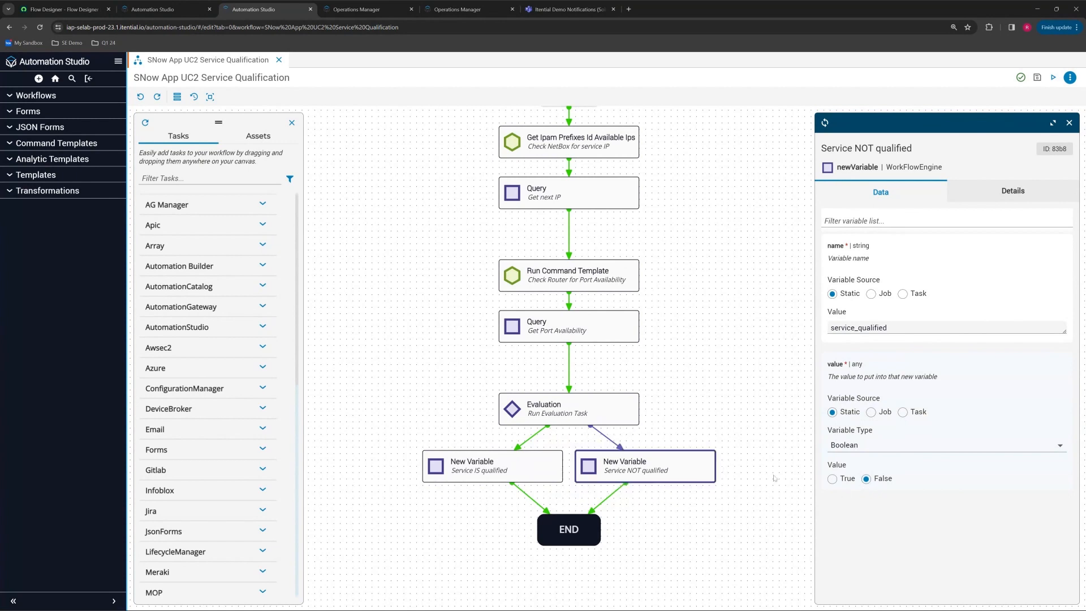
{"action": "left_click", "coordinate": [1070, 124]}
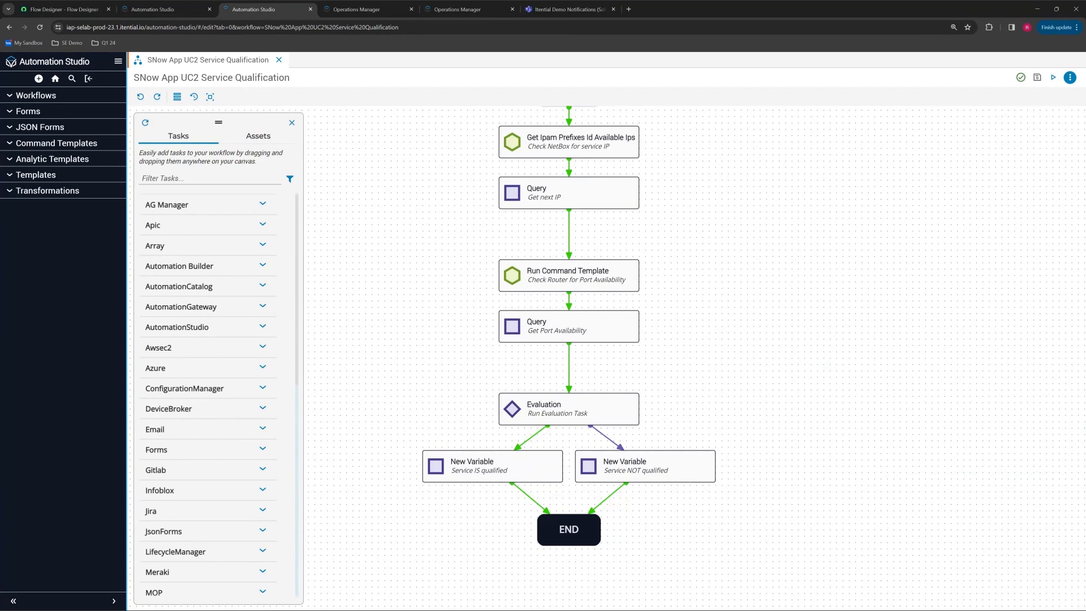
Switch to the UC2 flow in ServiceNow Flow Designer and close the itential/automation-get-status action without saving changes.
{"action": "scroll", "coordinate": [928, 211], "scroll_direction": "up", "scroll_amount": 1}
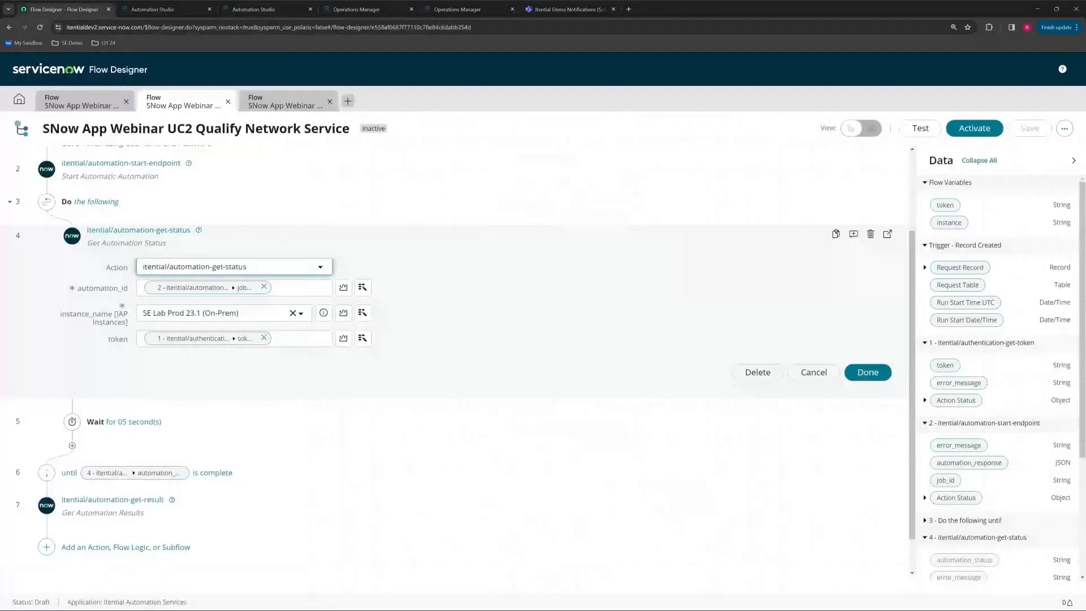
{"action": "scroll", "coordinate": [464, 355], "scroll_direction": "up", "scroll_amount": 2}
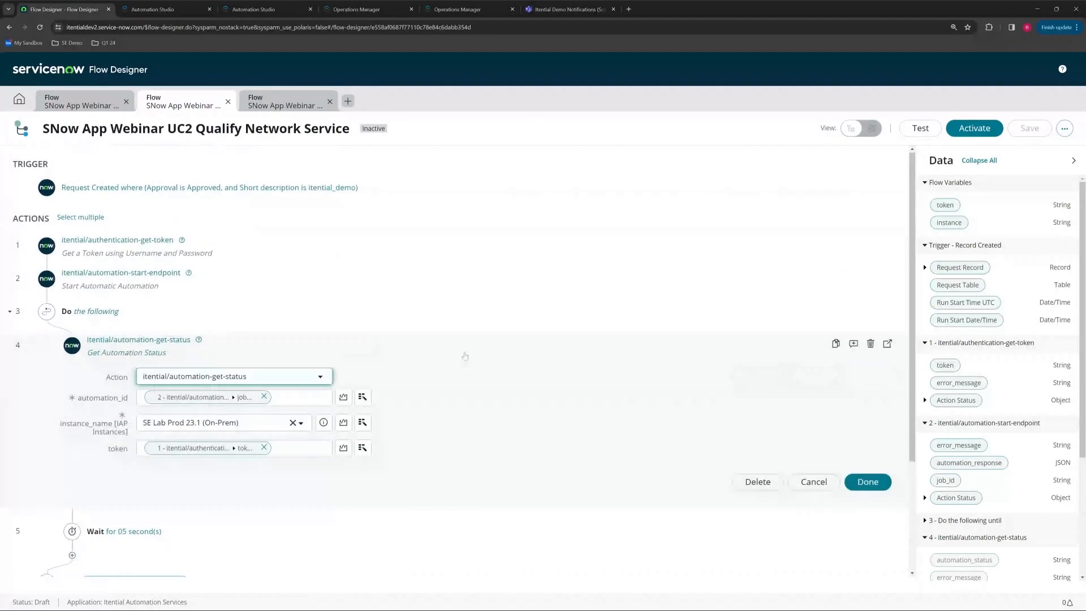
{"action": "left_click", "coordinate": [465, 356]}
{"action": "left_click", "coordinate": [813, 482]}
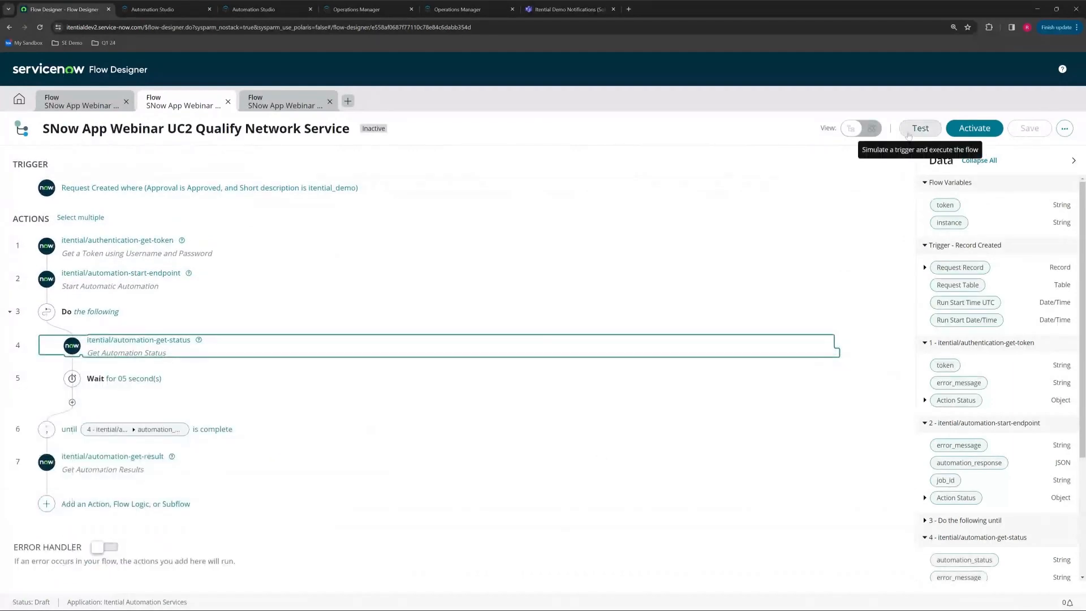
Run a test of the SNow App Webinar UC2 Qualify Network Service flow with an existing request record.
{"action": "left_click", "coordinate": [920, 127]}
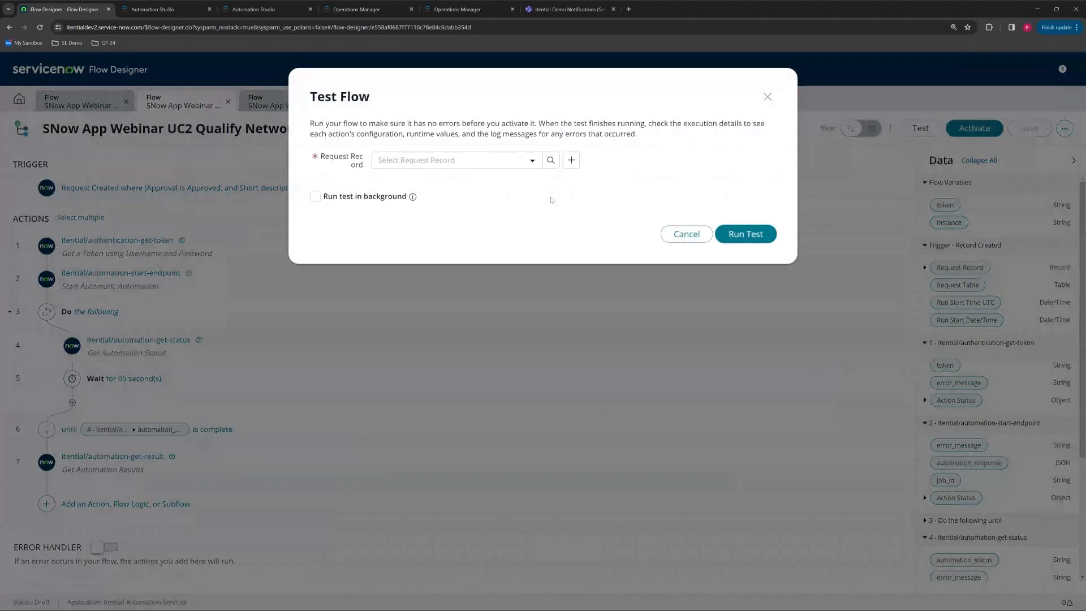
{"action": "left_click", "coordinate": [531, 161]}
{"action": "left_click", "coordinate": [398, 201]}
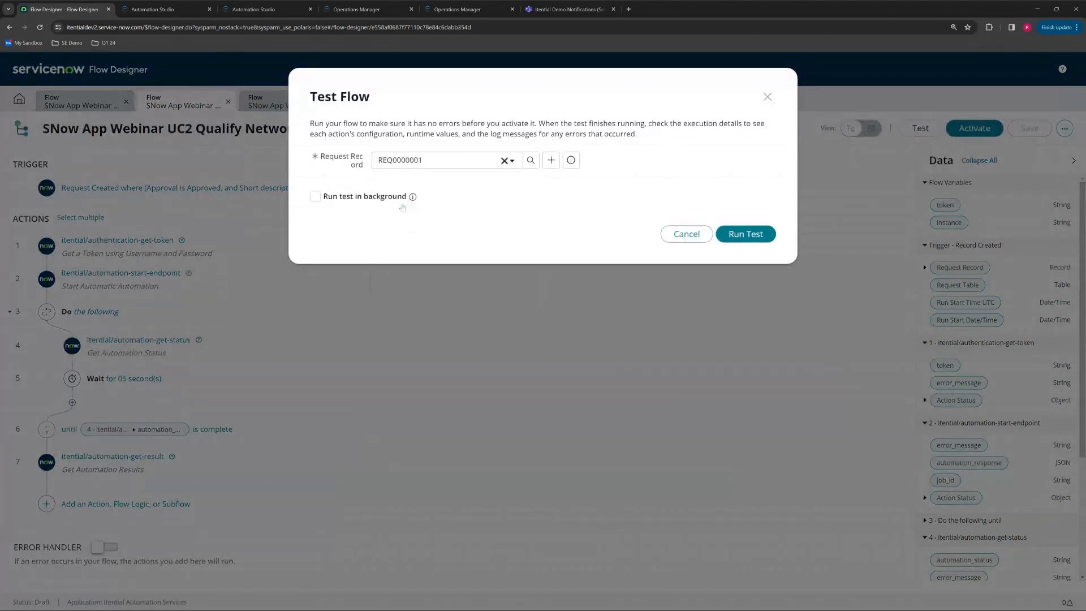
{"action": "left_click", "coordinate": [746, 233]}
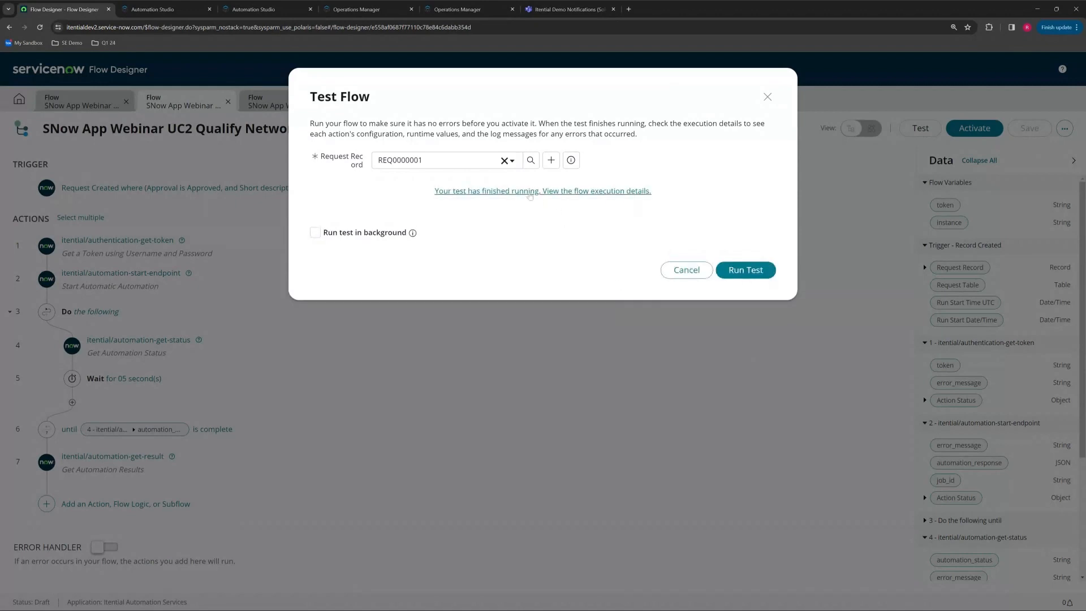
Open the test run's execution details and examine the configuration and output data of the itential/automation-start-endpoint action.
{"action": "left_click", "coordinate": [633, 194]}
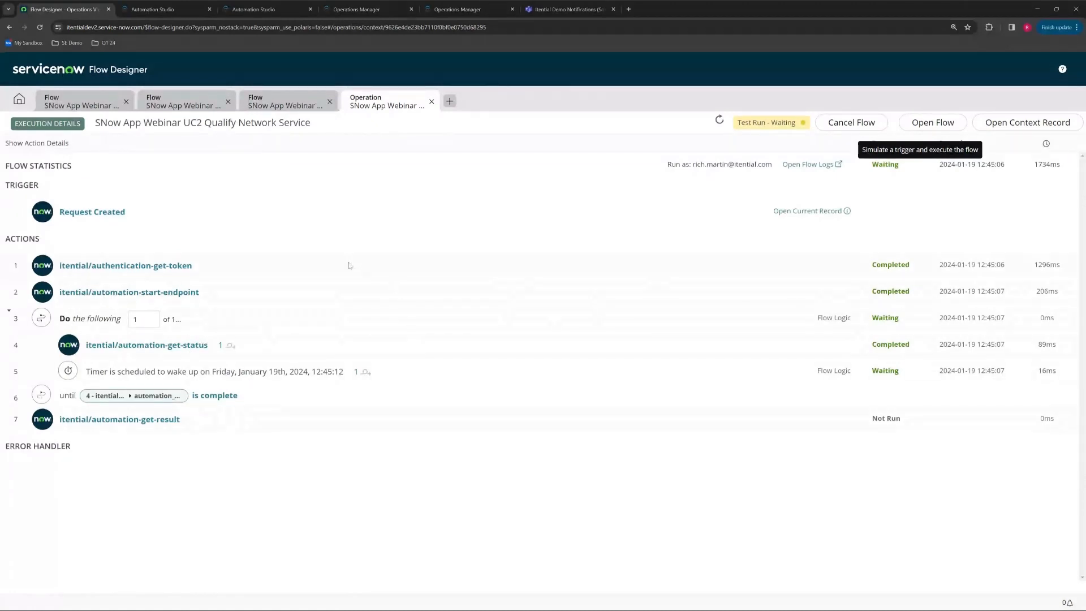
{"action": "left_click", "coordinate": [190, 298]}
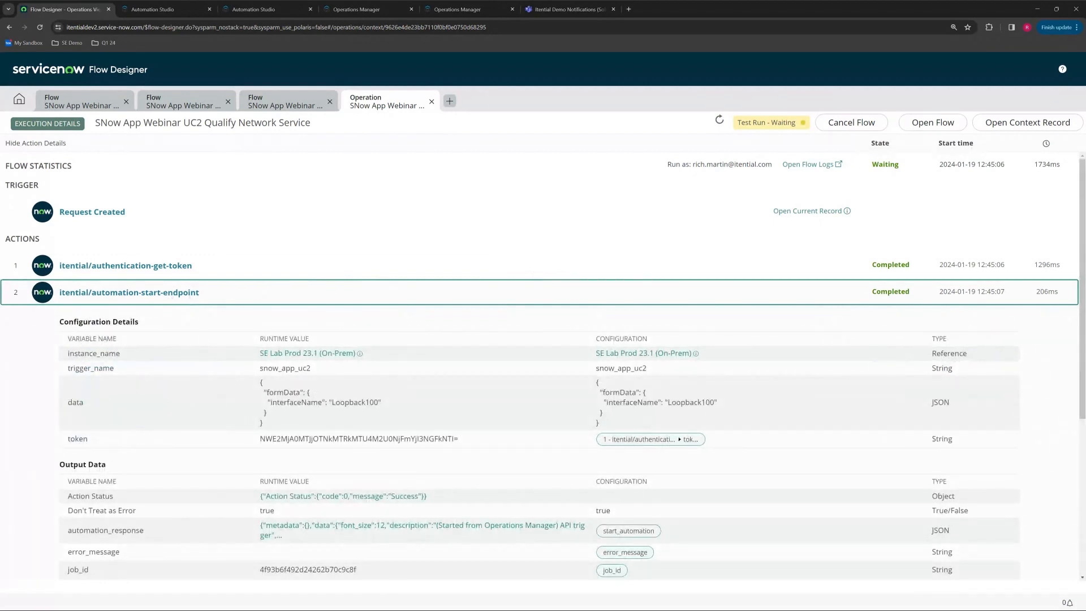
{"action": "left_click", "coordinate": [226, 294]}
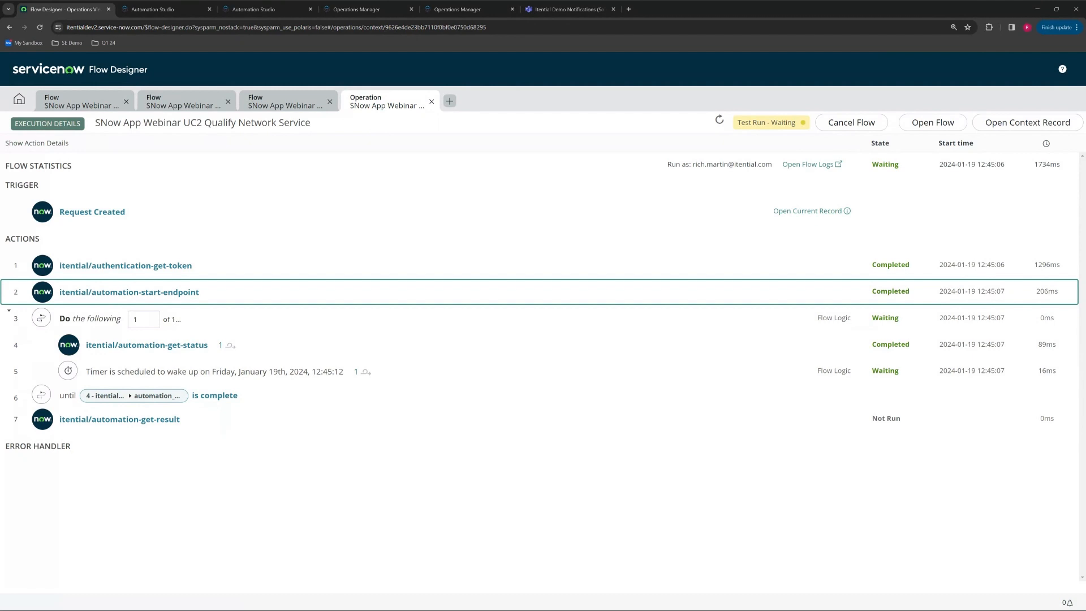
Reload the execution details and examine the automation_result output of the itential/automation-get-result action.
{"action": "left_click", "coordinate": [40, 27]}
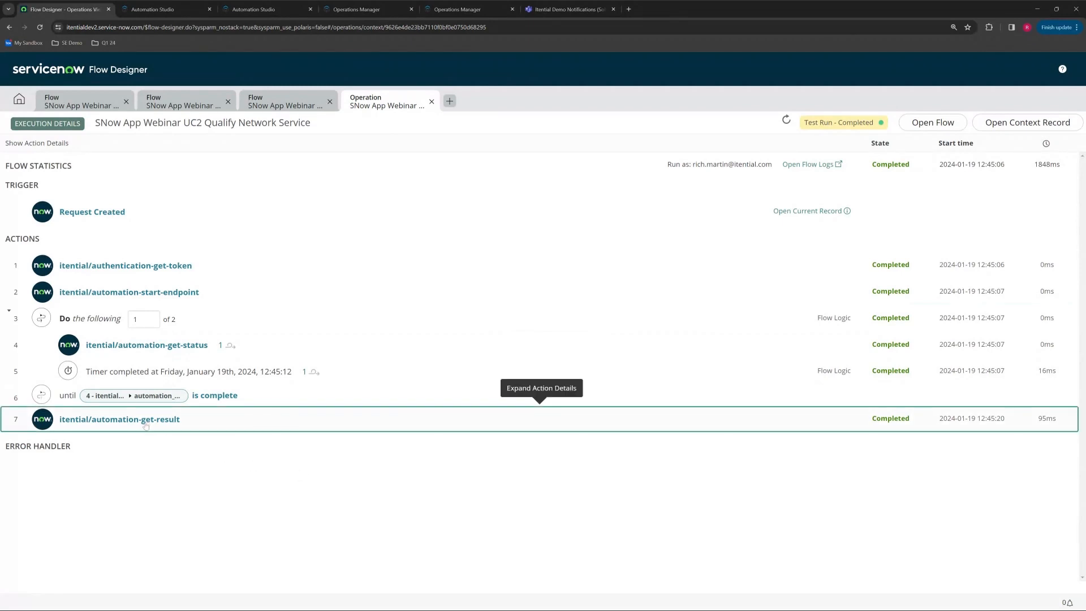
{"action": "left_click", "coordinate": [542, 419]}
{"action": "scroll", "coordinate": [481, 486], "scroll_direction": "down", "scroll_amount": 2}
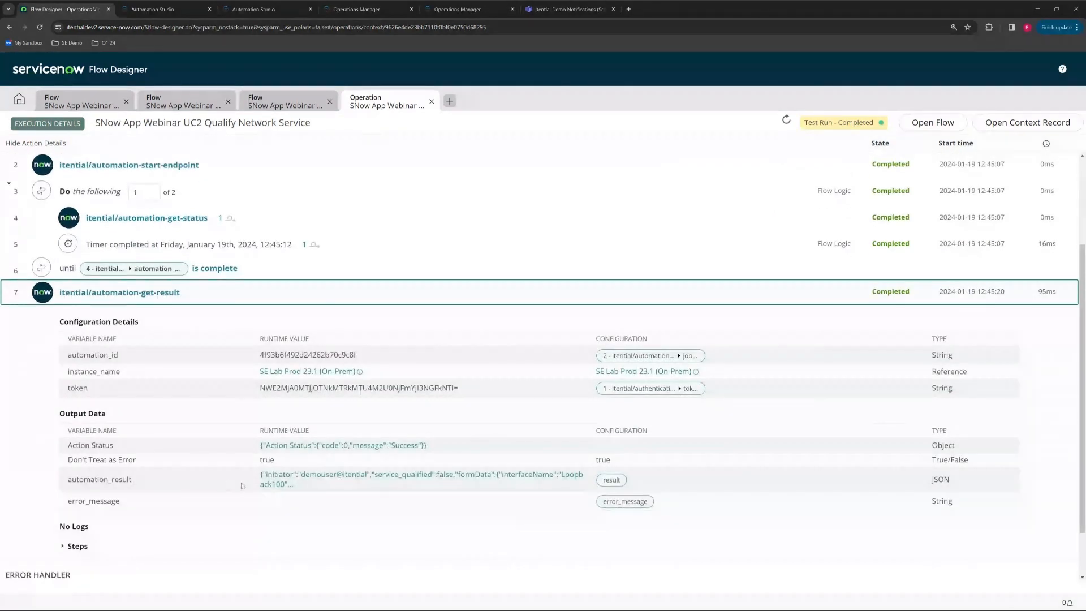
View the full automation_result JSON and examine its service_qualified, formData, ip_address and port_available values, closing the execution details when done.
{"action": "left_click", "coordinate": [321, 484]}
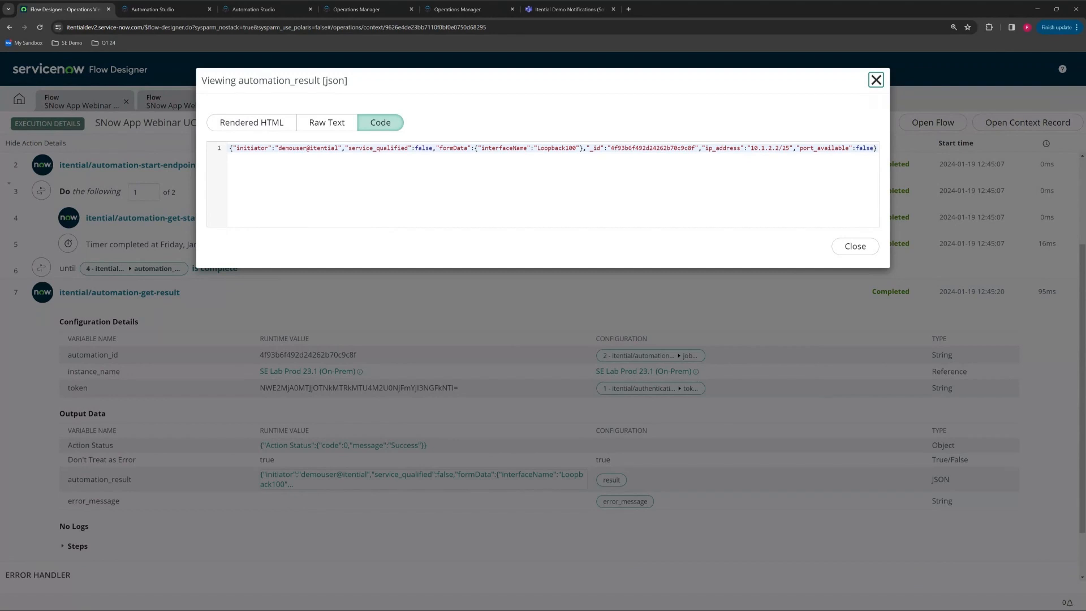
{"action": "left_click_drag", "start_coordinate": [348, 147], "coordinate": [407, 147]}
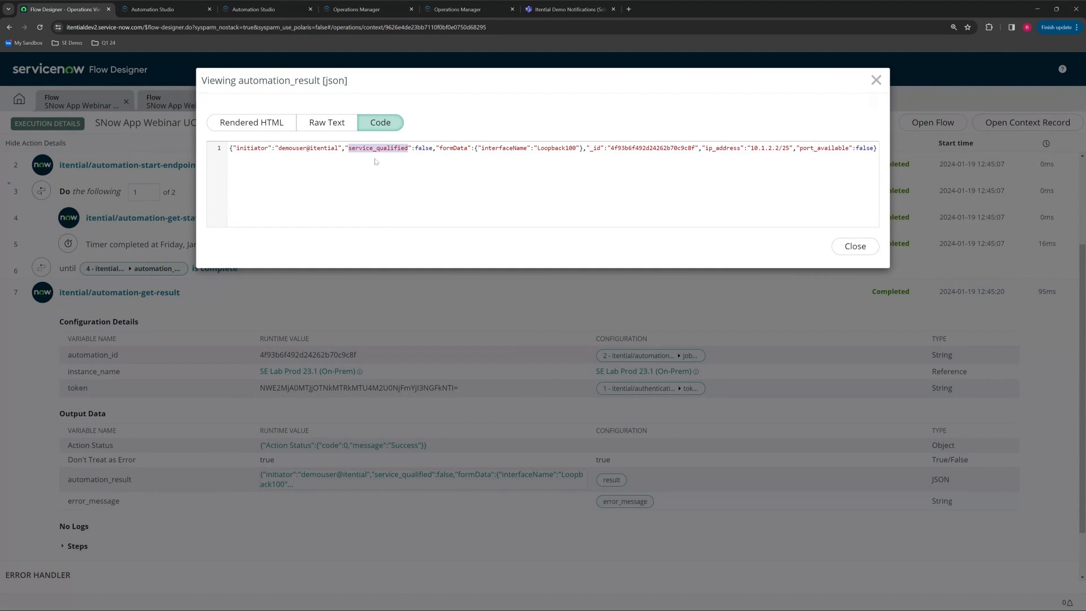
{"action": "double_click", "coordinate": [423, 148]}
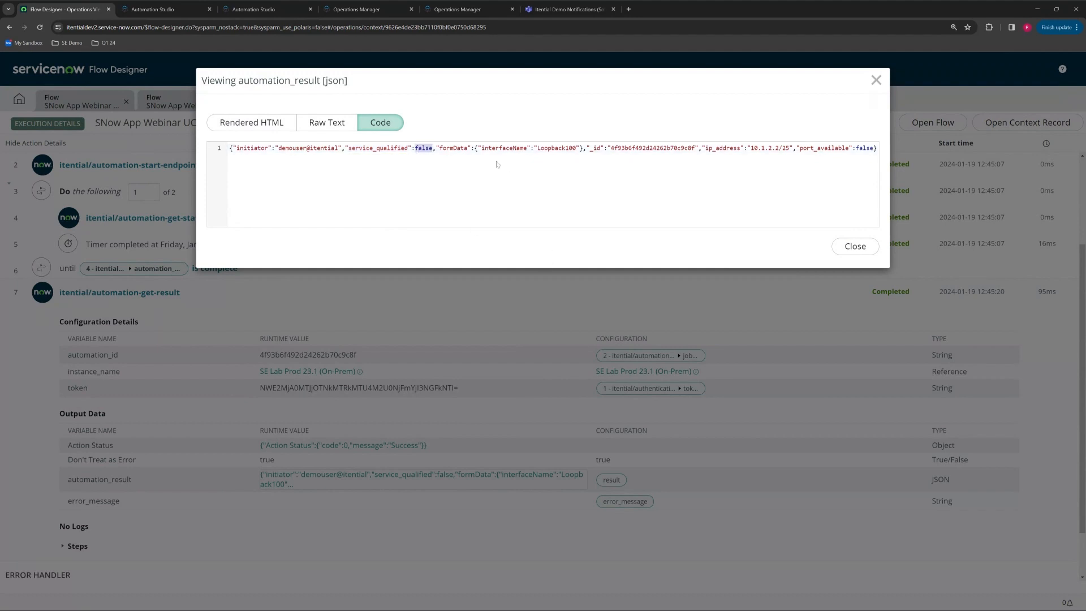
{"action": "left_click_drag", "start_coordinate": [439, 149], "coordinate": [576, 148]}
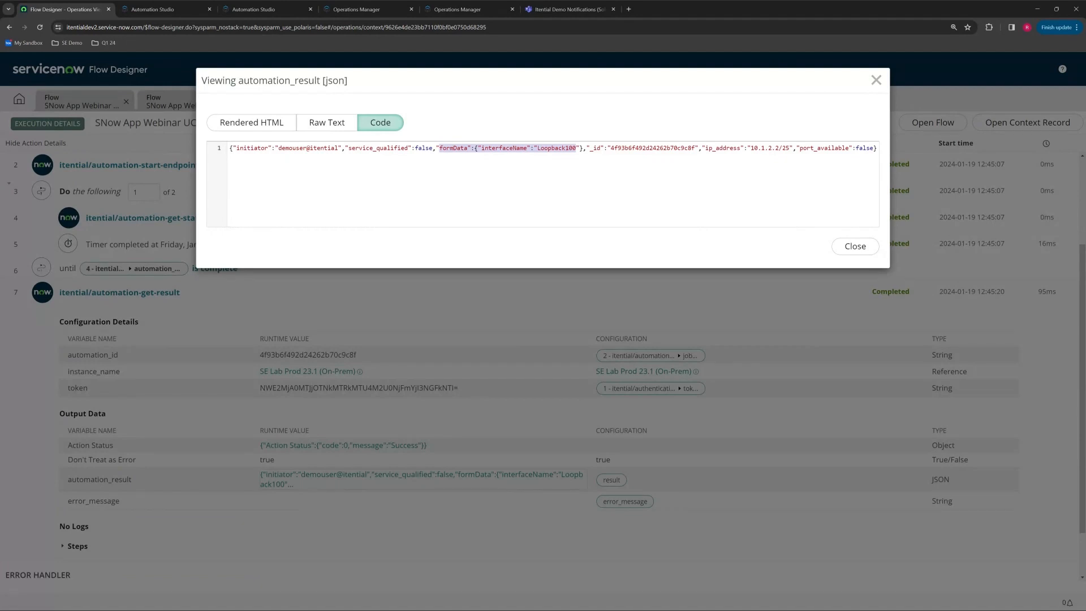
{"action": "left_click_drag", "start_coordinate": [751, 148], "coordinate": [788, 148]}
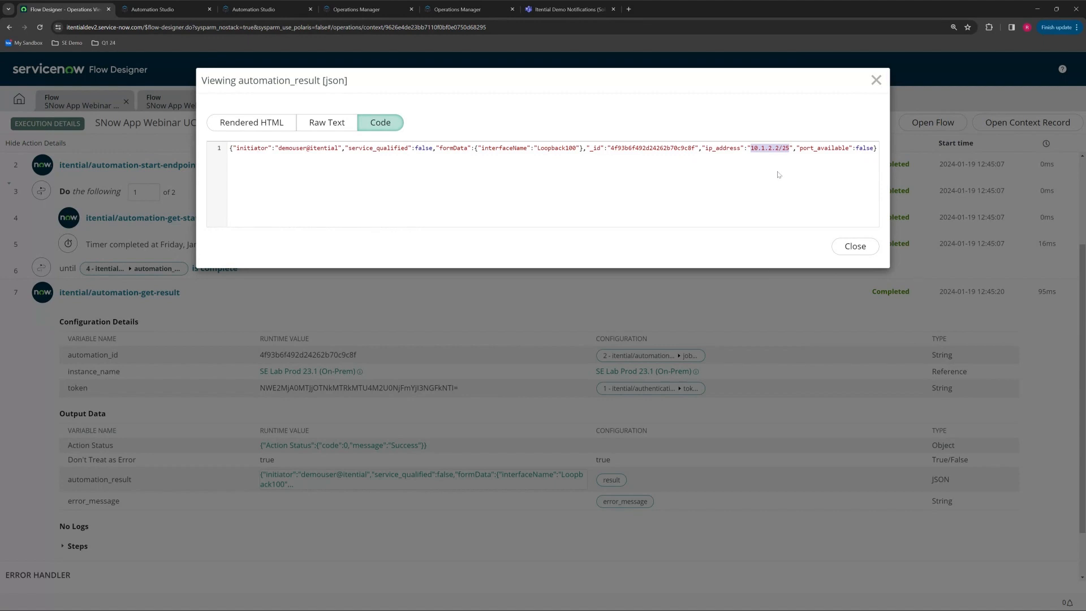
{"action": "left_click_drag", "start_coordinate": [799, 148], "coordinate": [873, 148]}
{"action": "left_click", "coordinate": [855, 246]}
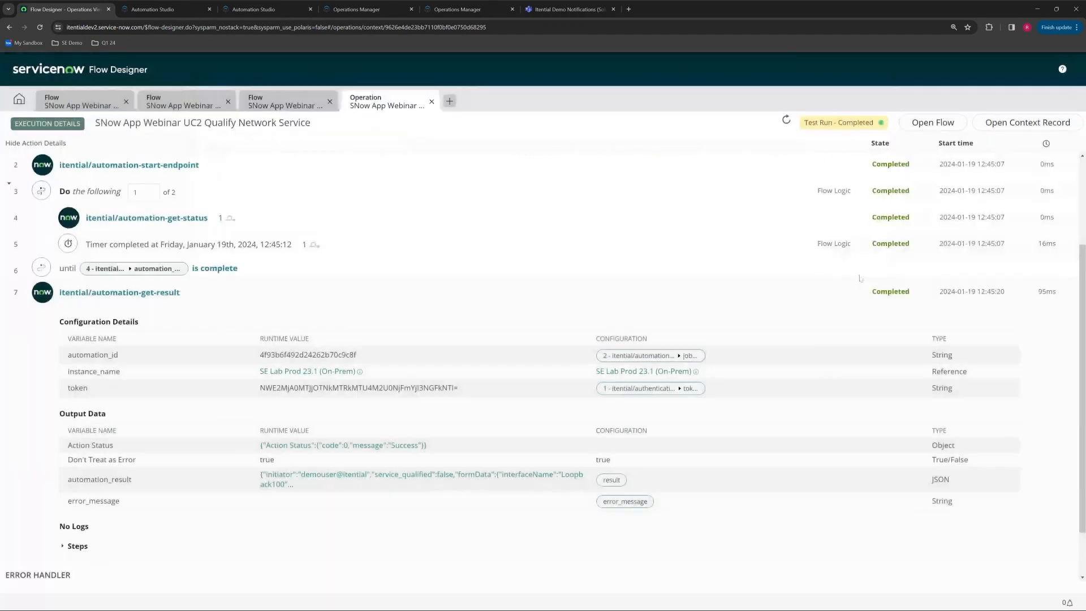
{"action": "left_click", "coordinate": [431, 101]}
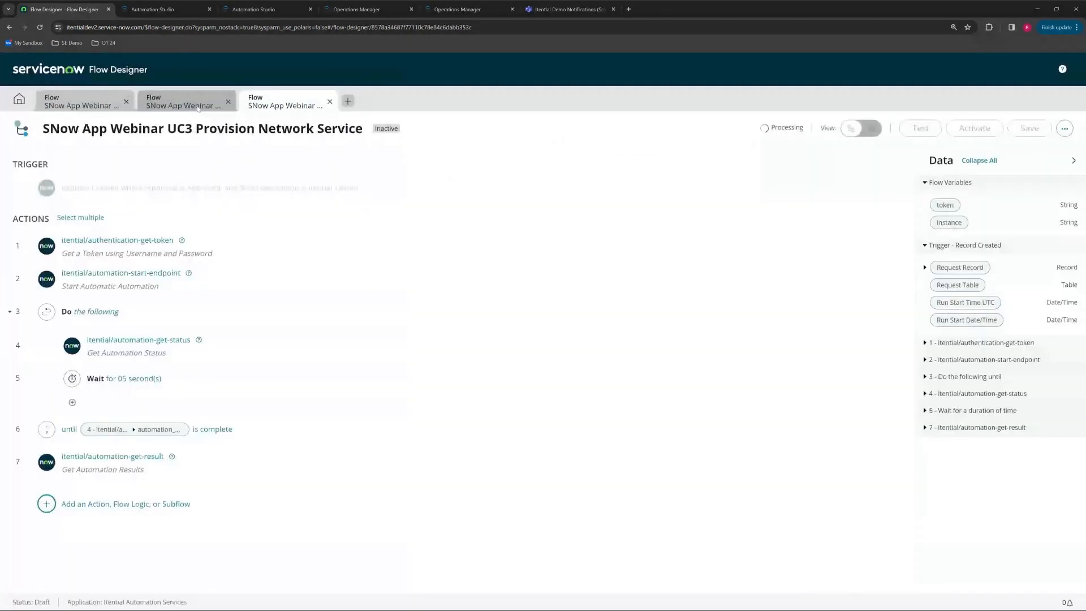
In the UC2 Qualify Network Service flow, set the automation-start-endpoint action's interfaceName to Loopback200 and save the flow.
{"action": "left_click", "coordinate": [227, 108]}
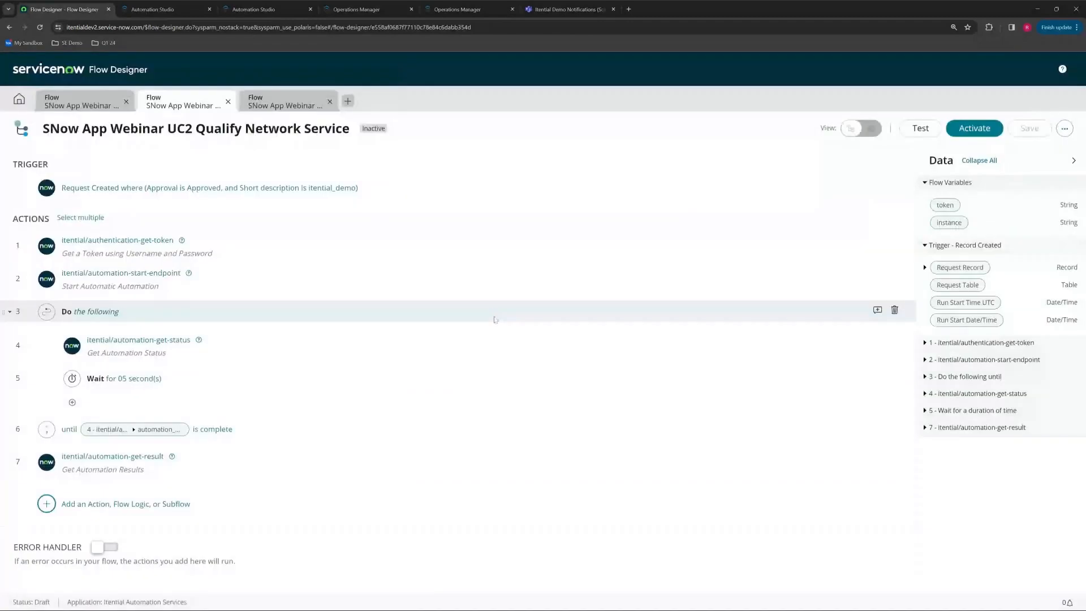
{"action": "left_click", "coordinate": [150, 277]}
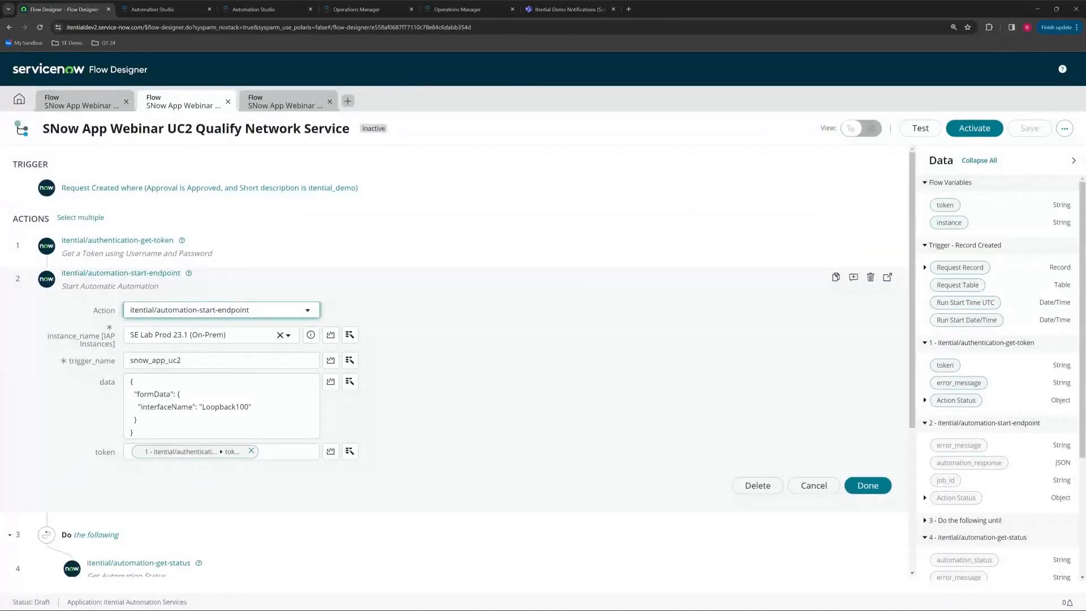
{"action": "left_click", "coordinate": [235, 407]}
{"action": "key", "text": "BackSpace"}
{"action": "type", "text": "2"}
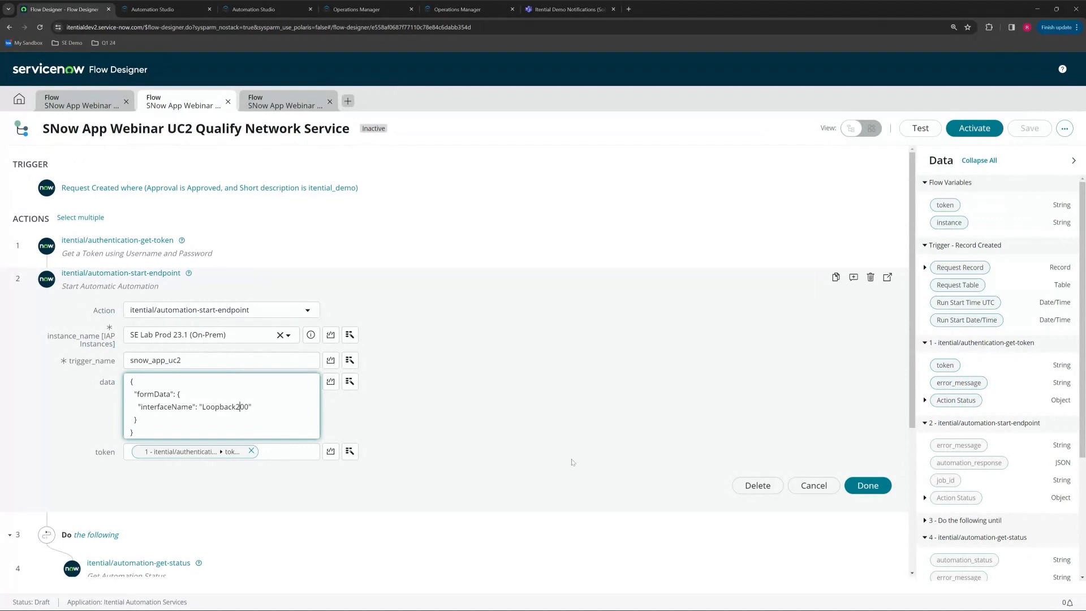
{"action": "left_click", "coordinate": [571, 459]}
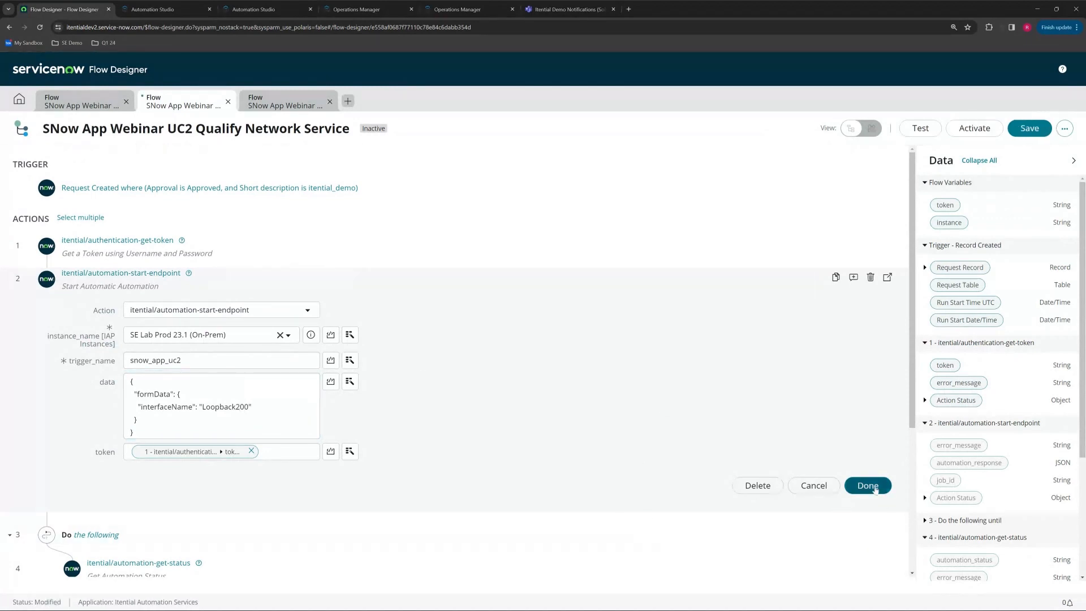
{"action": "left_click", "coordinate": [867, 485]}
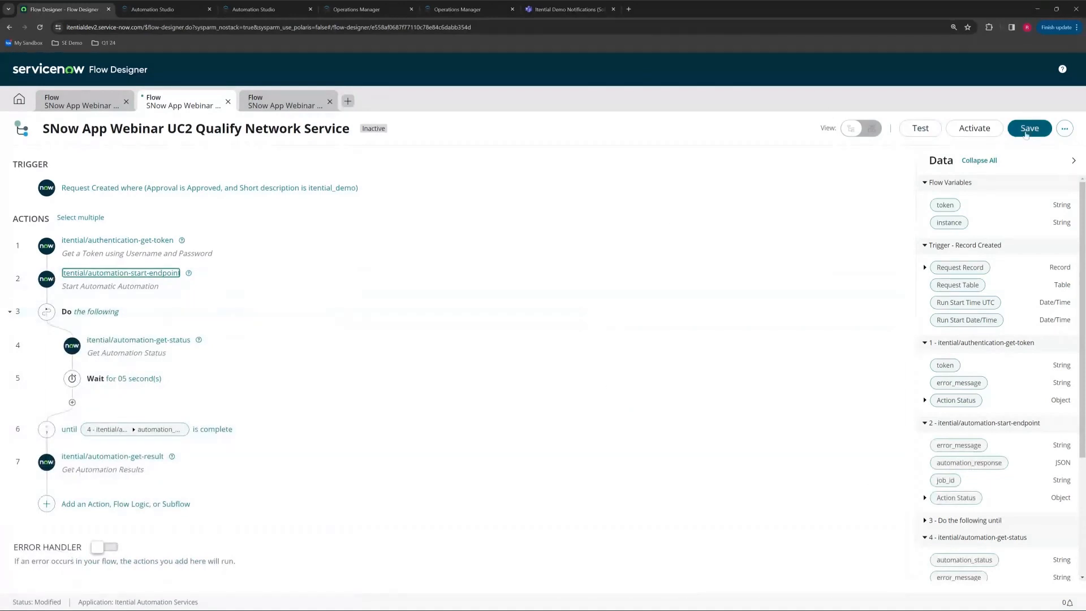
{"action": "left_click", "coordinate": [1027, 131]}
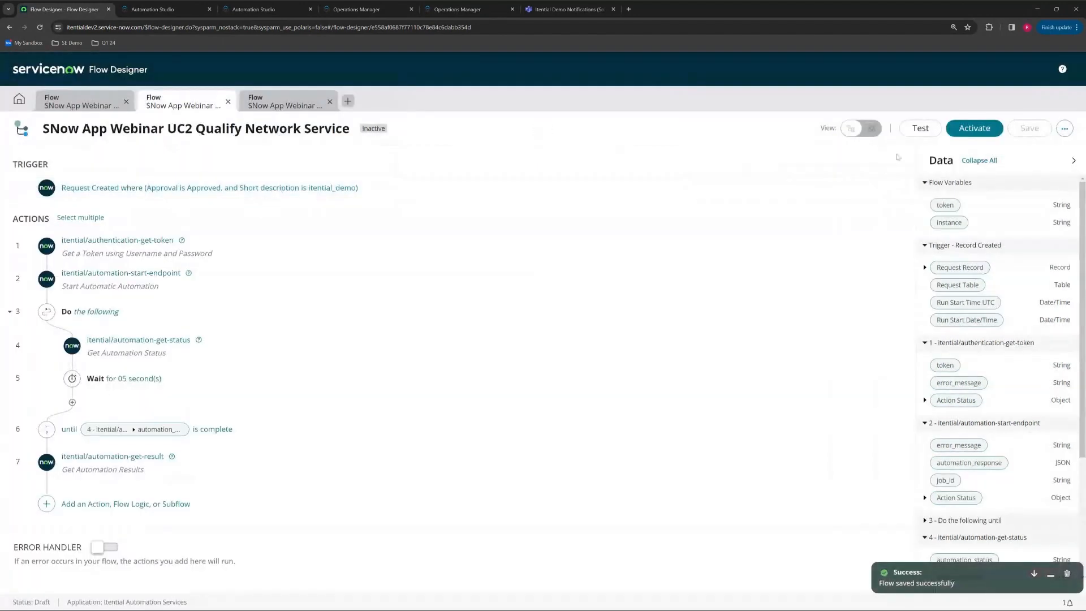
Run a test of the edited UC2 Qualify Network Service flow with an existing request record.
{"action": "left_click", "coordinate": [919, 128]}
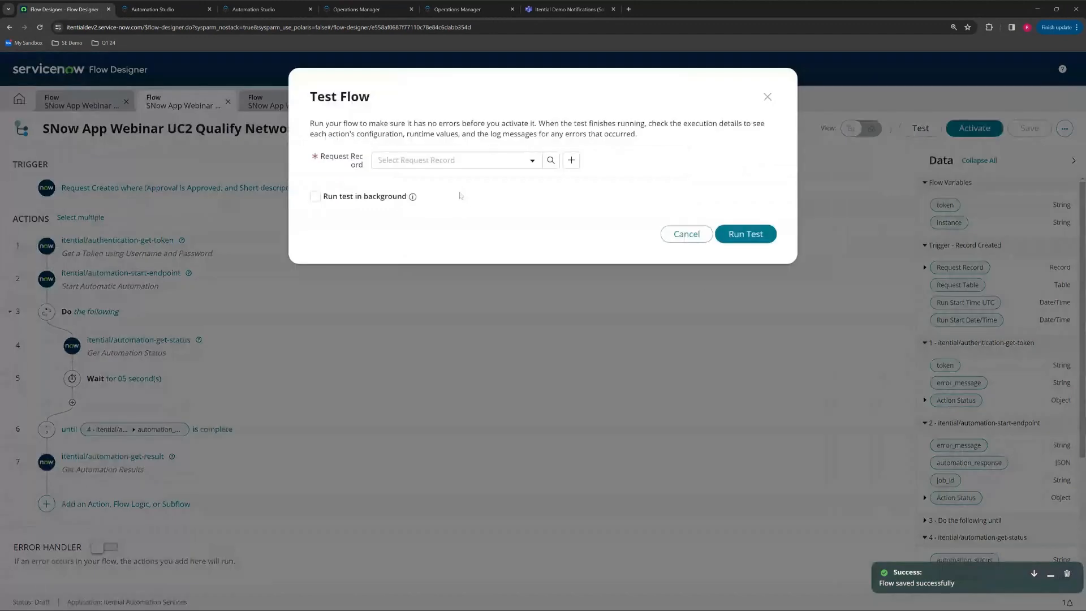
{"action": "left_click", "coordinate": [502, 163]}
{"action": "left_click", "coordinate": [446, 202]}
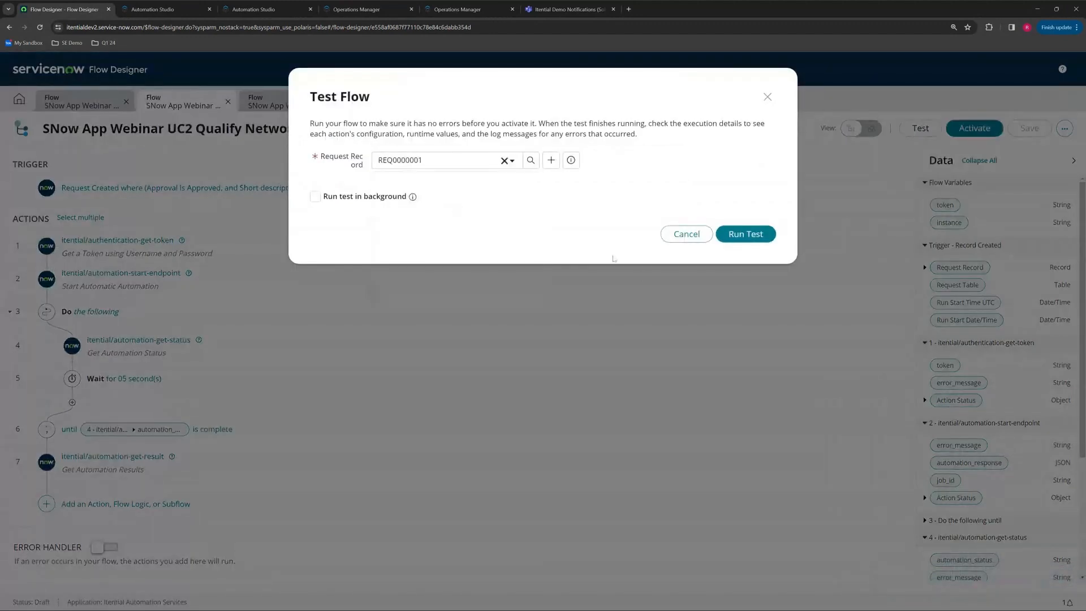
{"action": "left_click", "coordinate": [745, 234]}
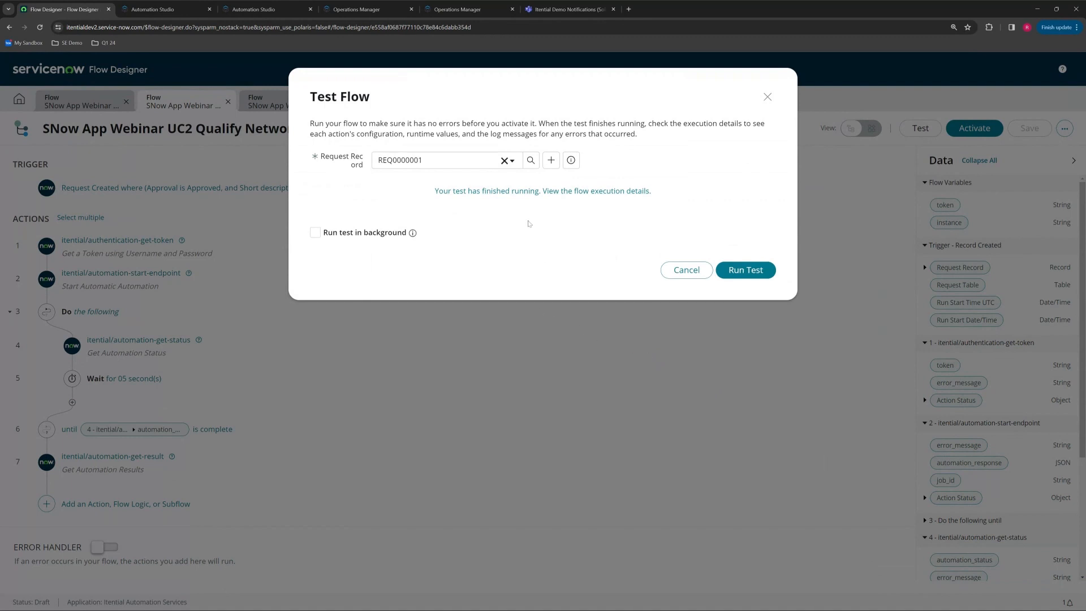
Open the new test run's execution details and check the data passed to the itential/automation-start-endpoint action.
{"action": "left_click", "coordinate": [503, 193]}
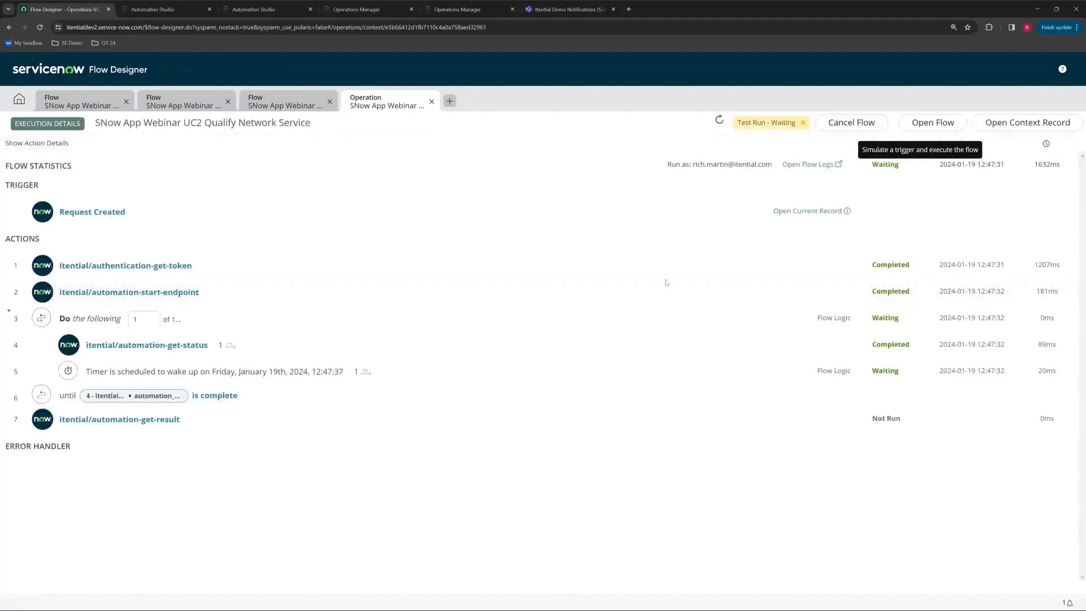
{"action": "left_click", "coordinate": [163, 296]}
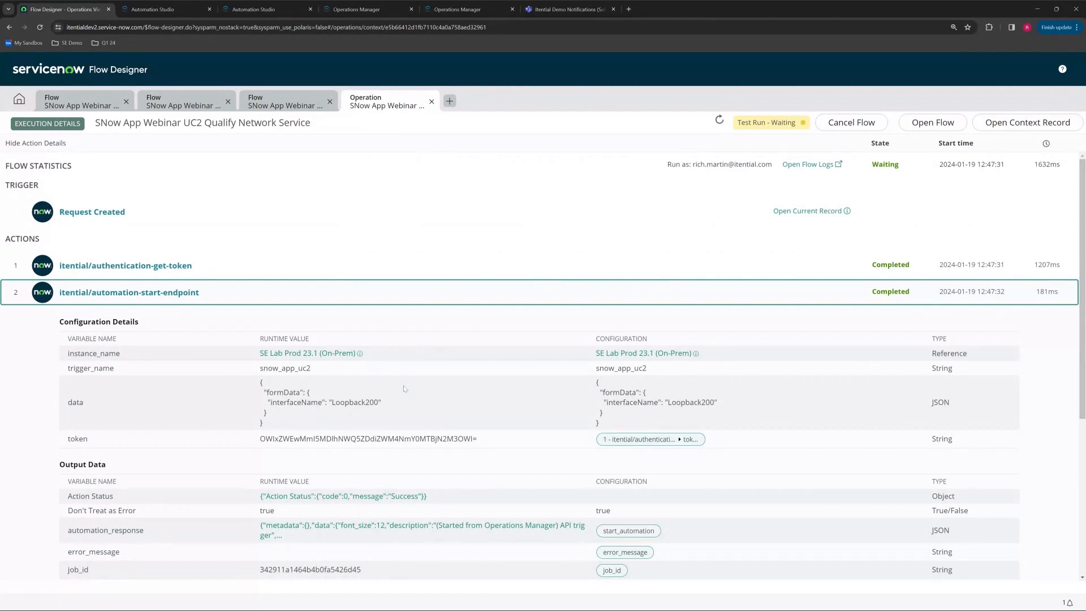
{"action": "left_click", "coordinate": [227, 298]}
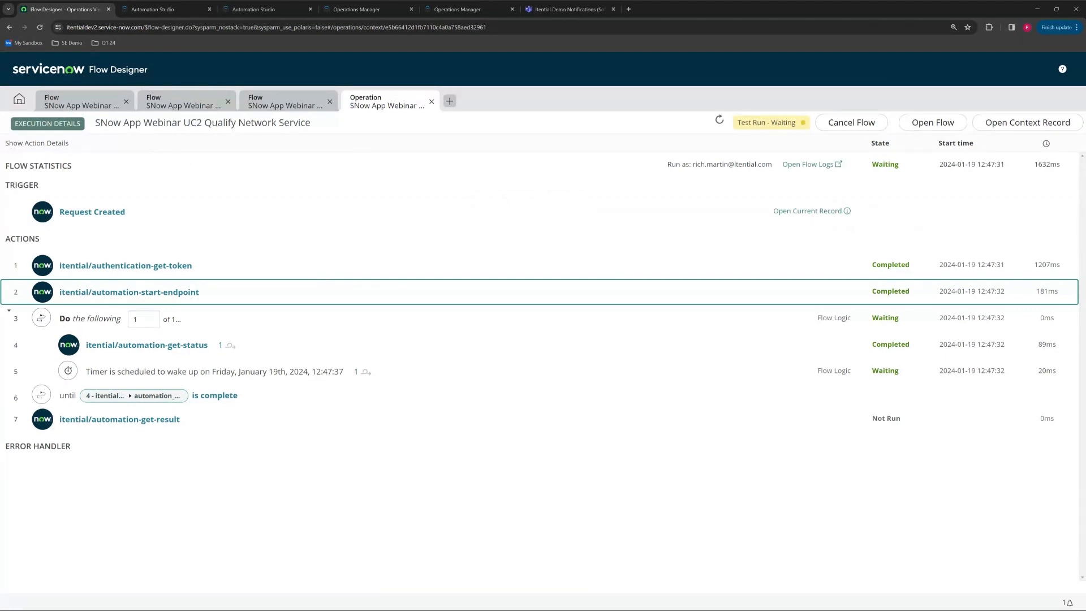
Reload the execution details, examine the full automation_result JSON of itential/automation-get-result, and close the execution details.
{"action": "left_click", "coordinate": [39, 27]}
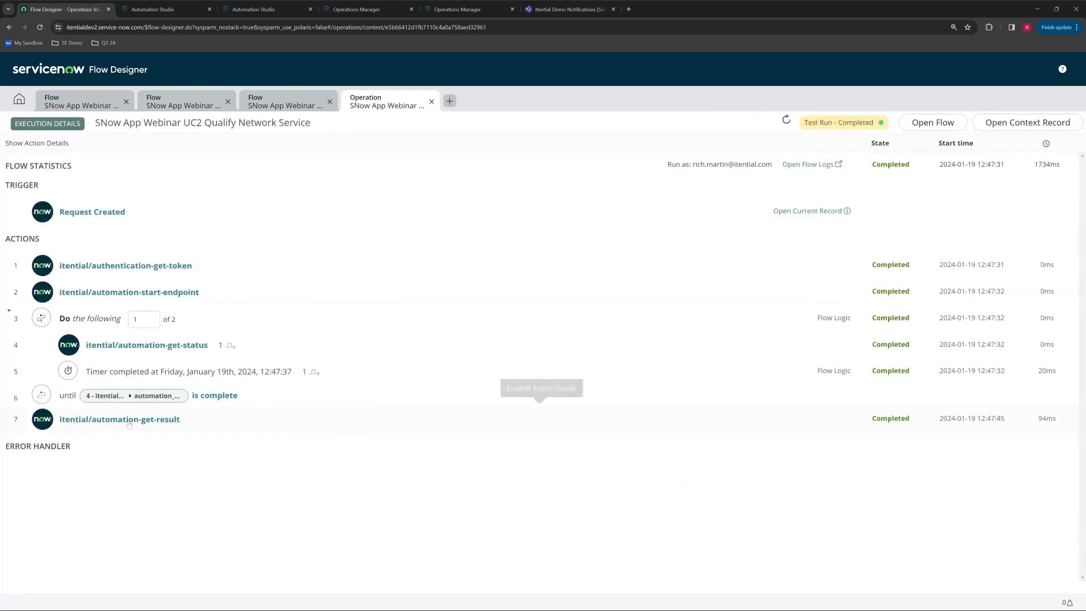
{"action": "left_click", "coordinate": [129, 424]}
{"action": "scroll", "coordinate": [622, 231], "scroll_direction": "down", "scroll_amount": 1}
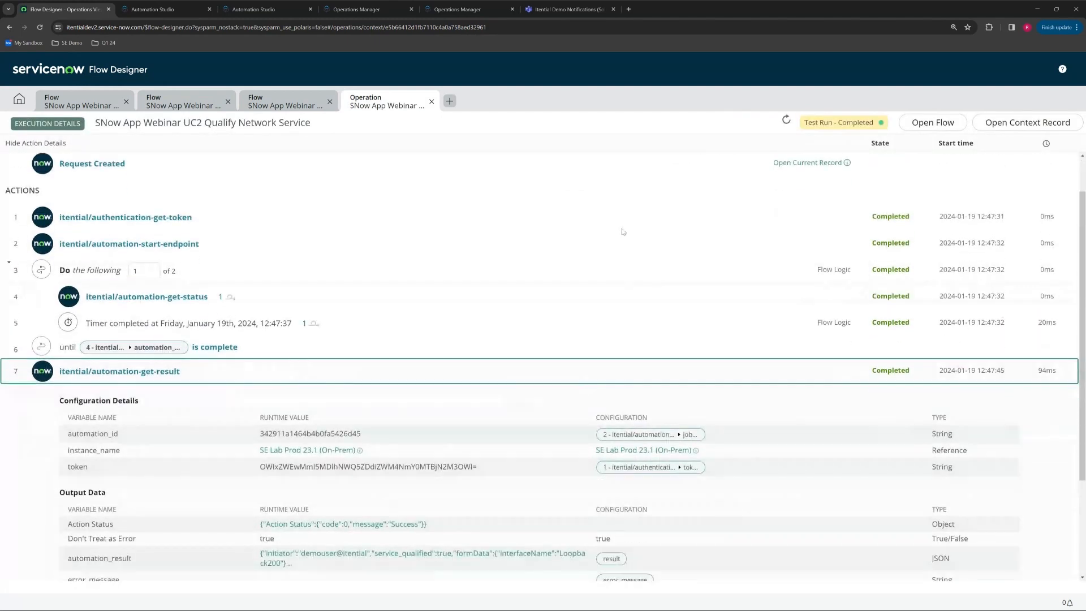
{"action": "scroll", "coordinate": [662, 364], "scroll_direction": "down", "scroll_amount": 3}
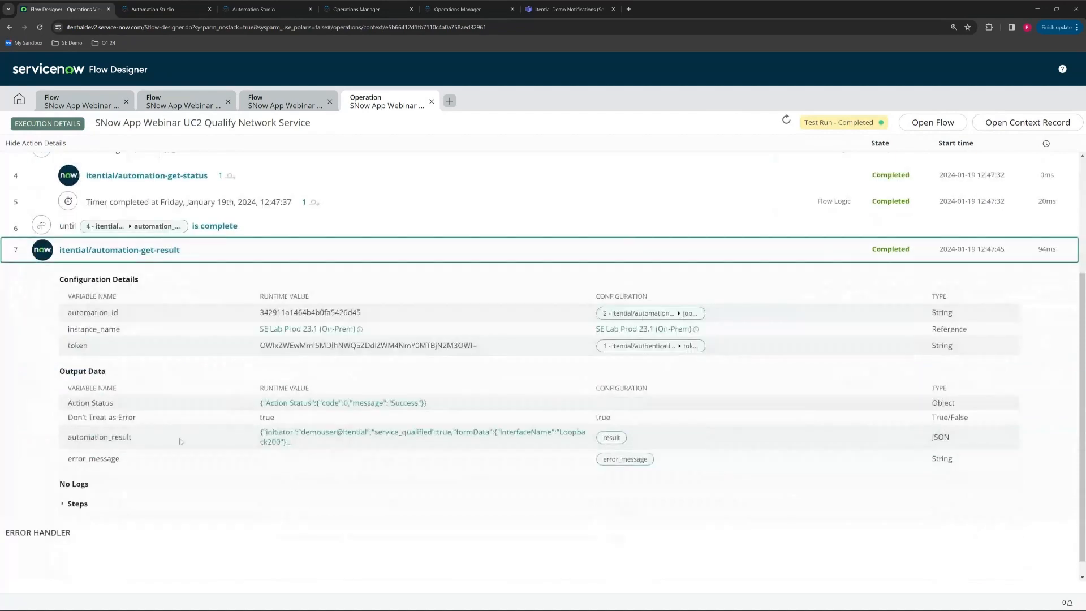
{"action": "left_click", "coordinate": [271, 438]}
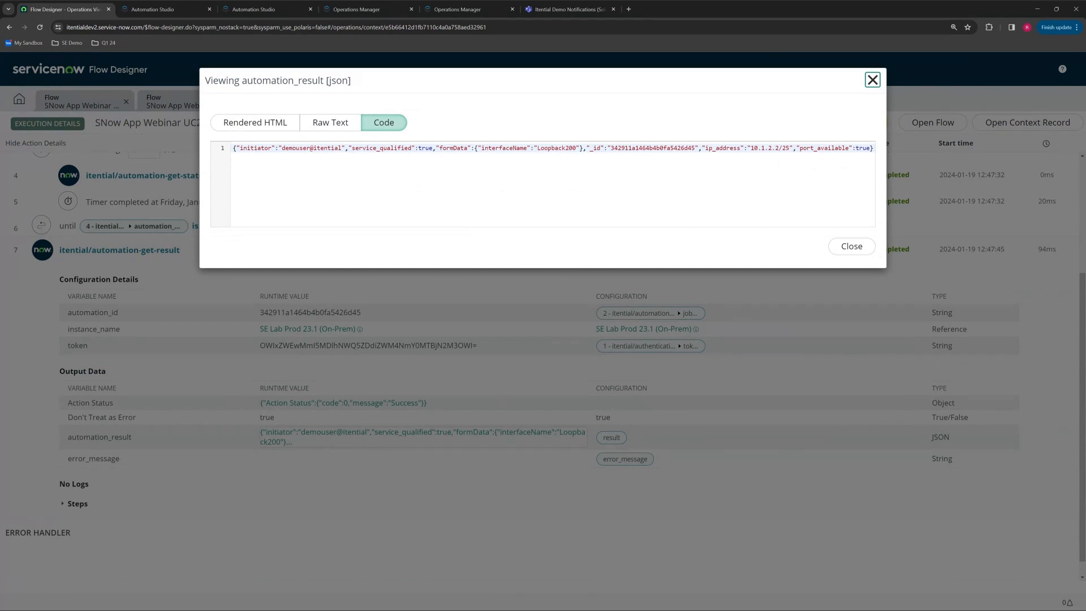
{"action": "double_click", "coordinate": [426, 149]}
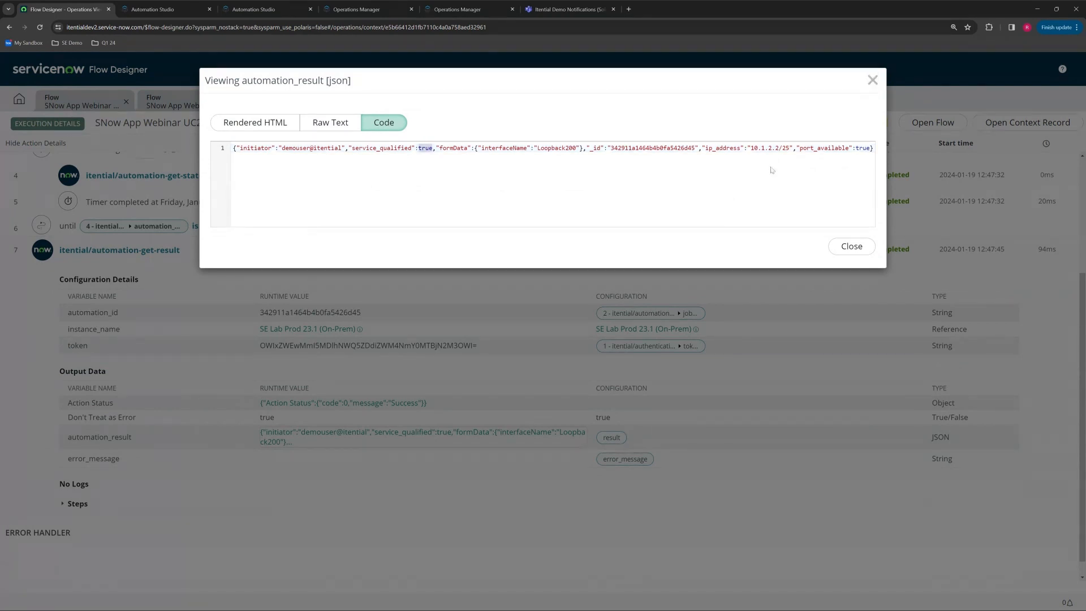
{"action": "left_click_drag", "start_coordinate": [705, 148], "coordinate": [785, 148]}
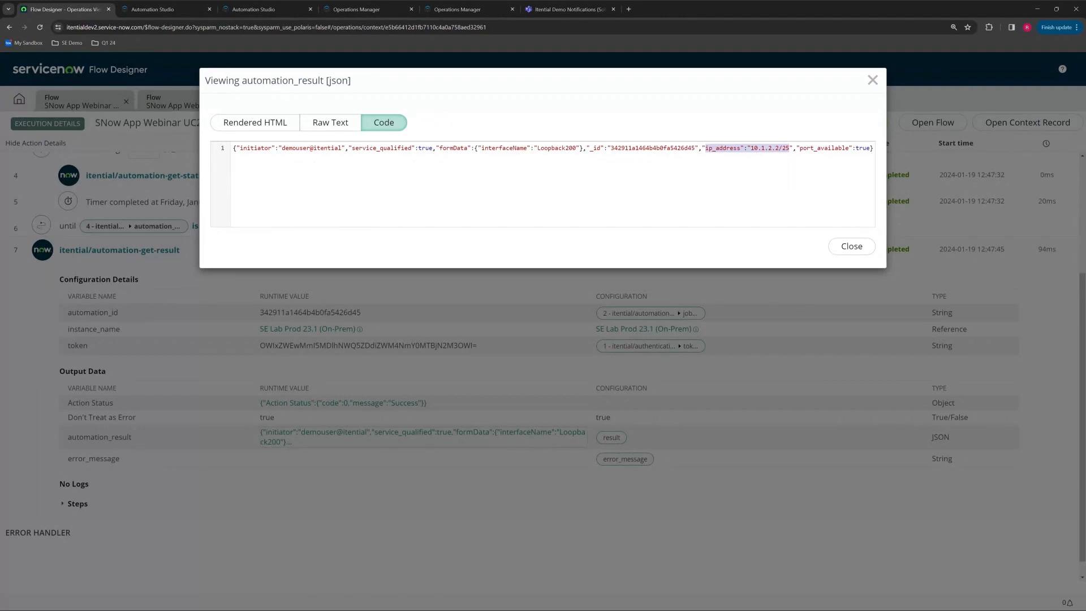
{"action": "left_click_drag", "start_coordinate": [799, 148], "coordinate": [852, 148]}
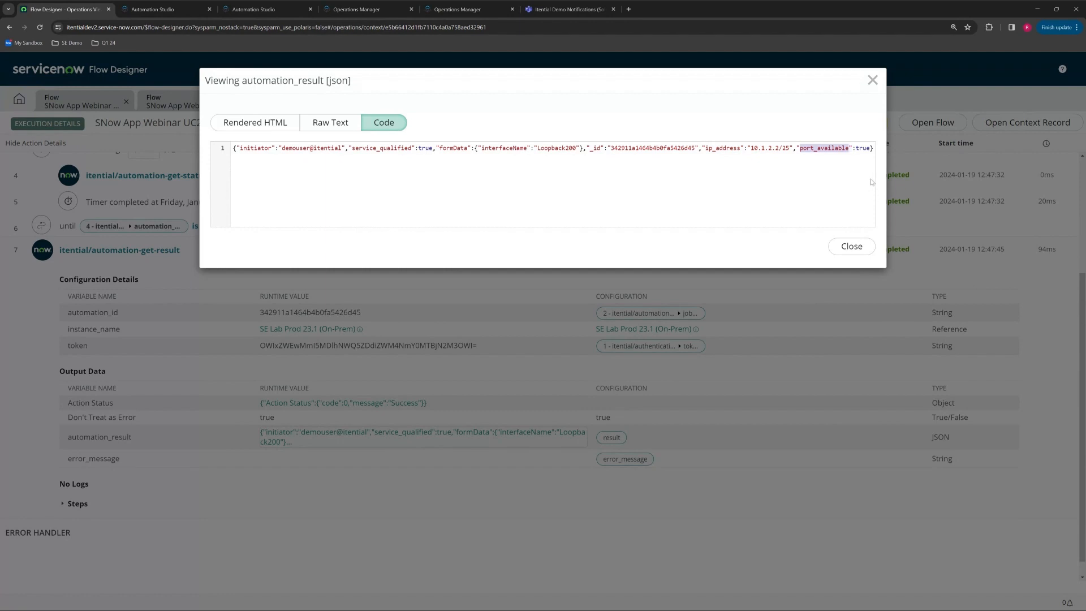
{"action": "double_click", "coordinate": [862, 149]}
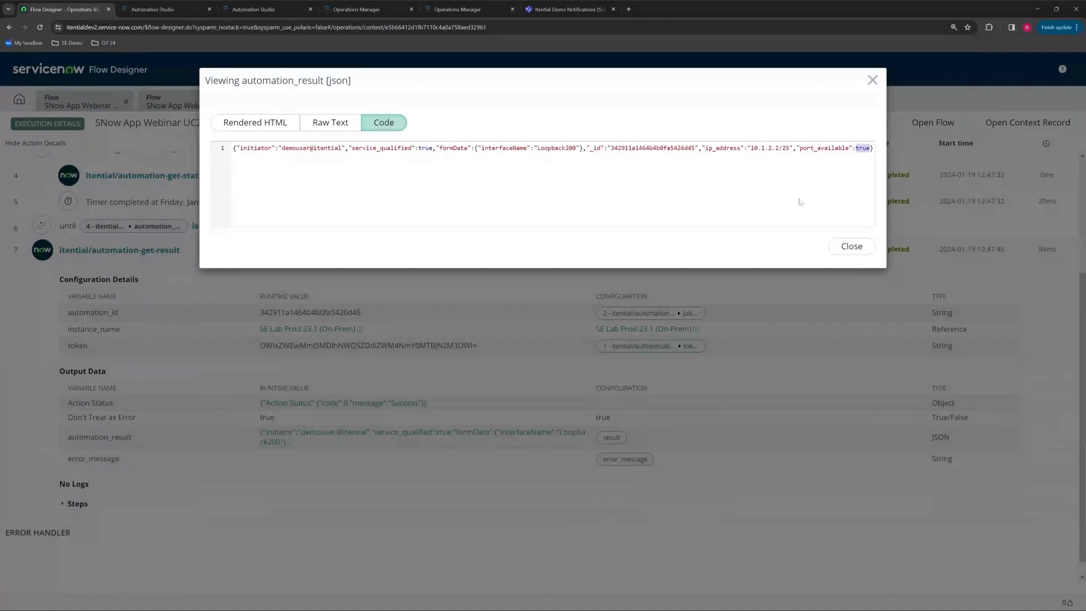
{"action": "left_click", "coordinate": [851, 246]}
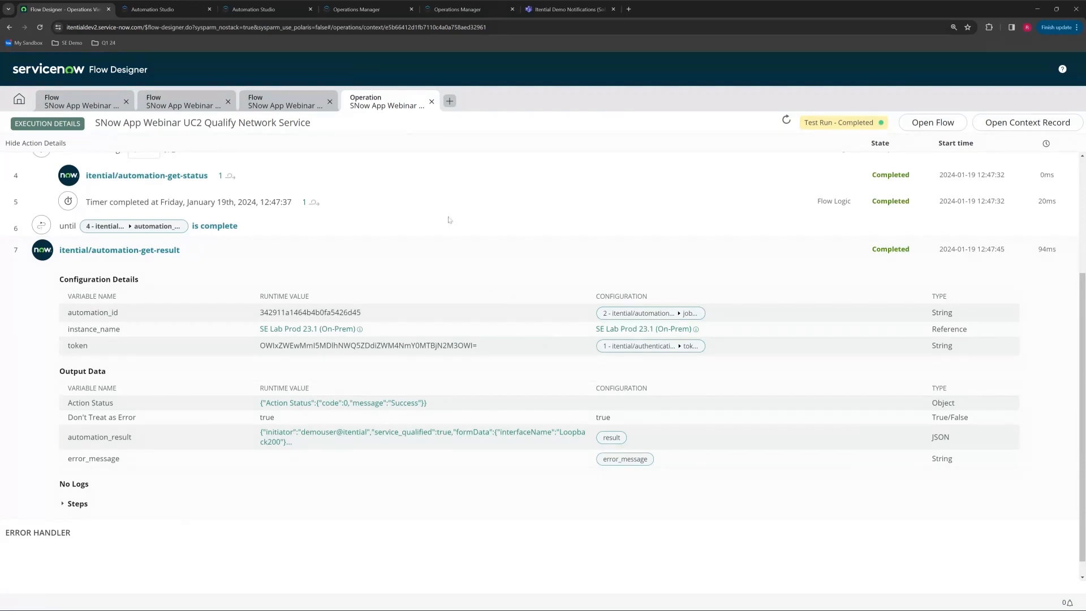
{"action": "left_click", "coordinate": [431, 101]}
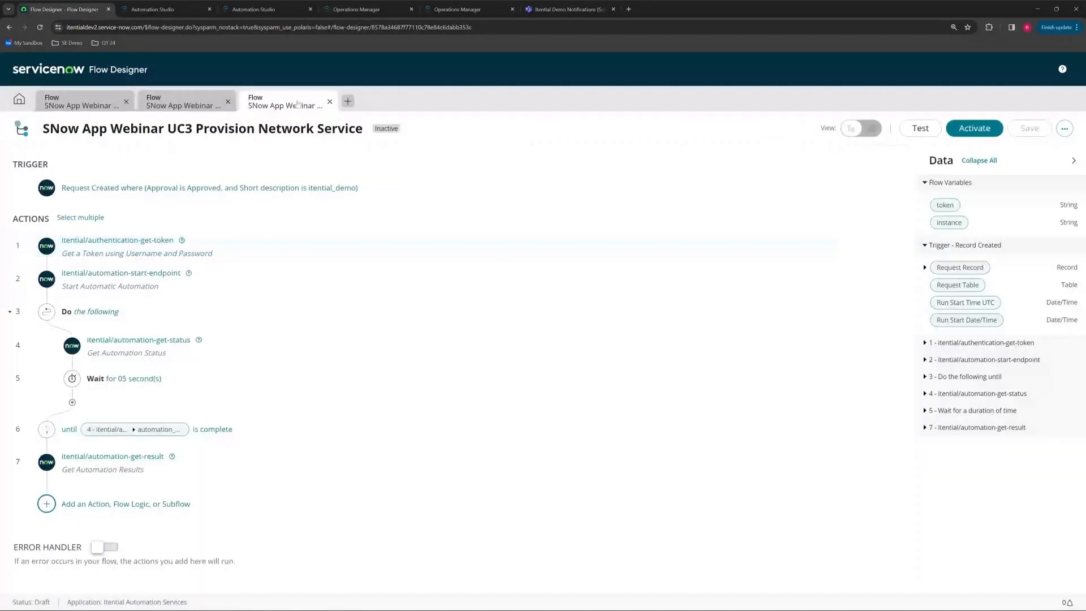
In the UC3 Provision Network Service flow, review the automation-start-endpoint action's trigger name and form data, closing it without changes.
{"action": "left_click", "coordinate": [298, 104]}
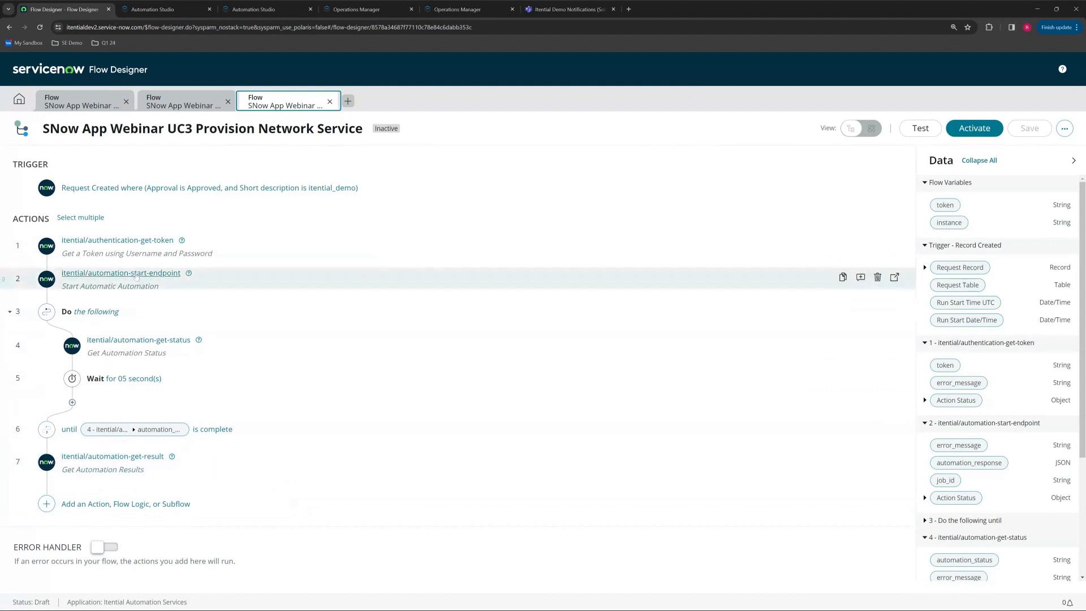
{"action": "left_click", "coordinate": [136, 276]}
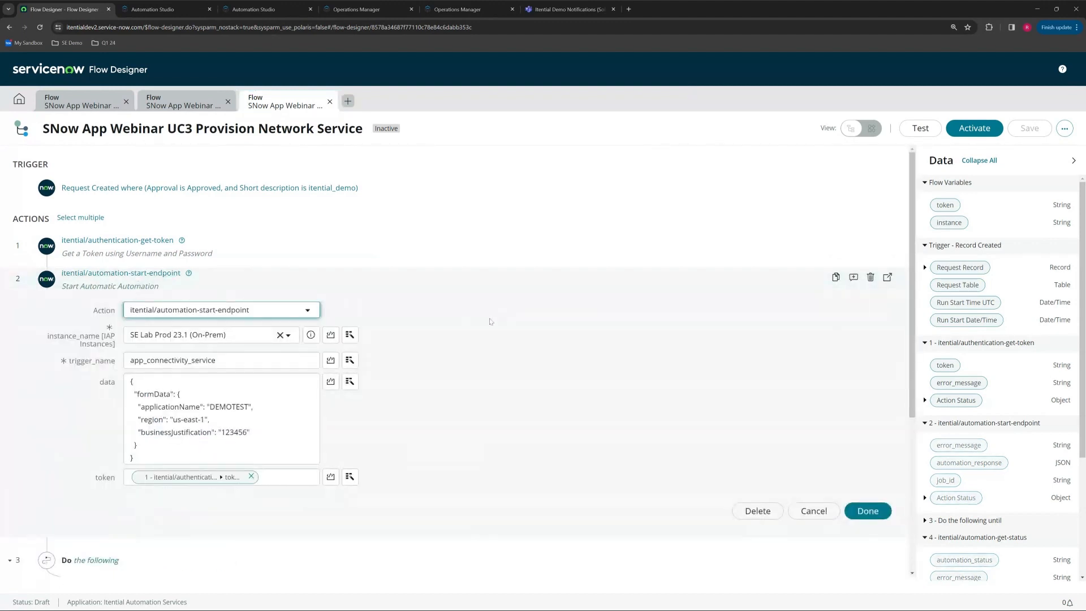
{"action": "left_click", "coordinate": [224, 361]}
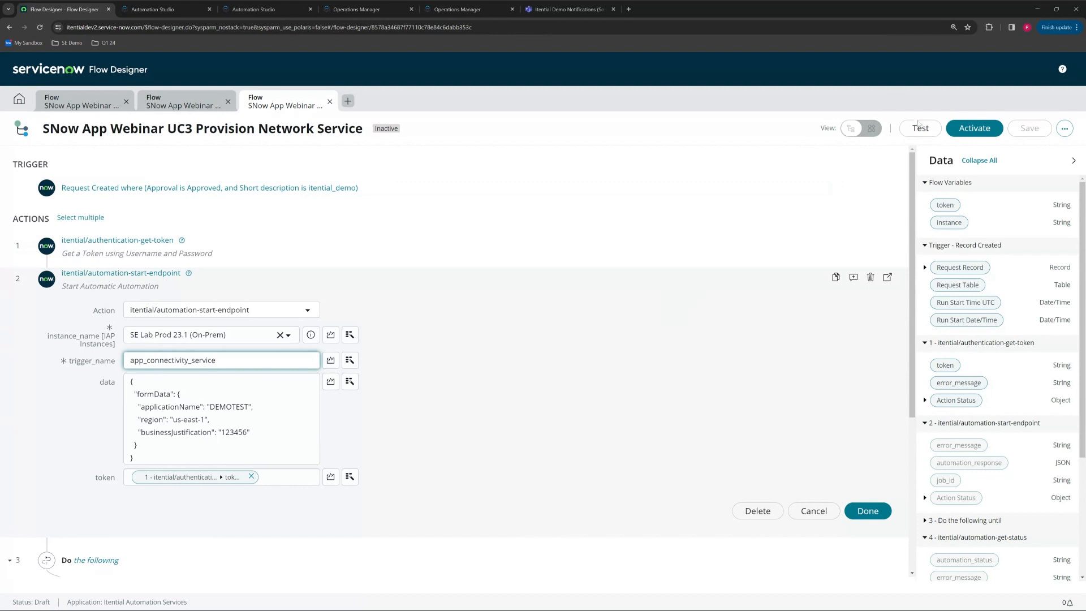
{"action": "left_click", "coordinate": [813, 511]}
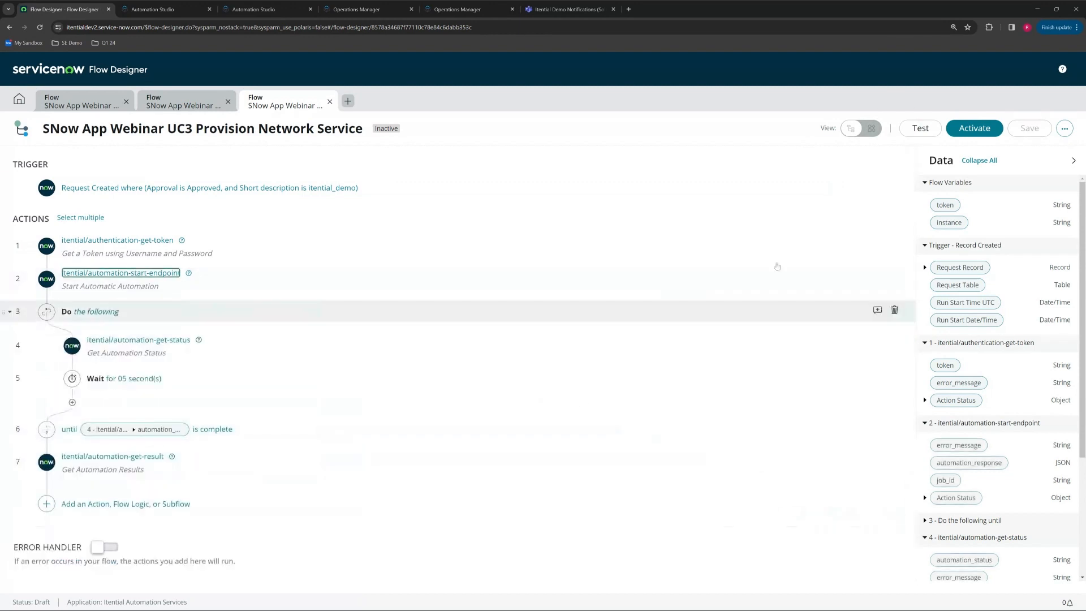
Run a test of the UC3 Provision Network Service flow with an existing request record.
{"action": "left_click", "coordinate": [919, 131]}
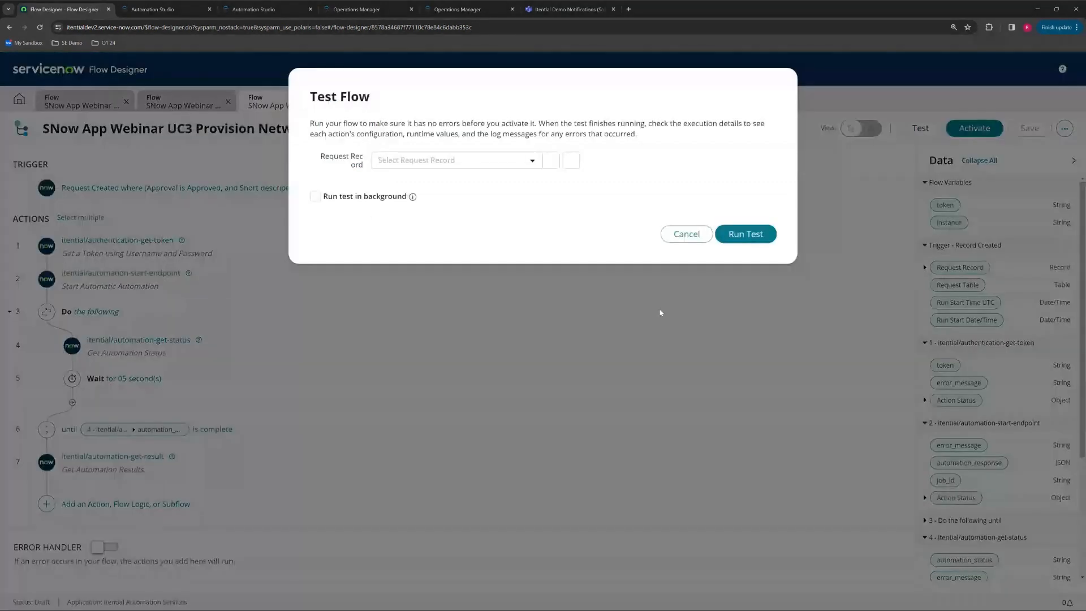
{"action": "left_click", "coordinate": [447, 204]}
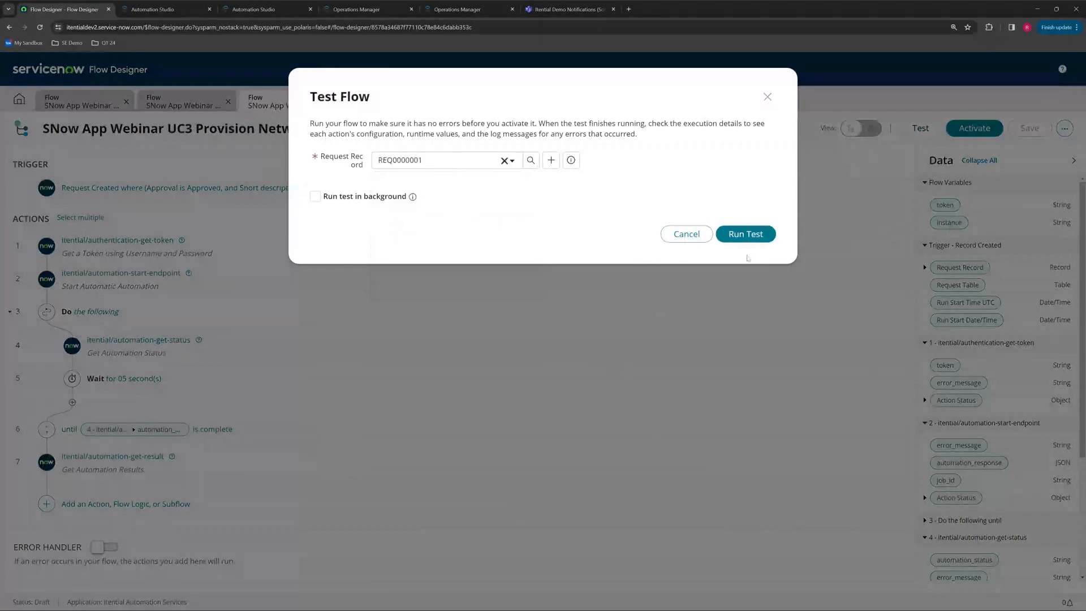
{"action": "left_click", "coordinate": [742, 237]}
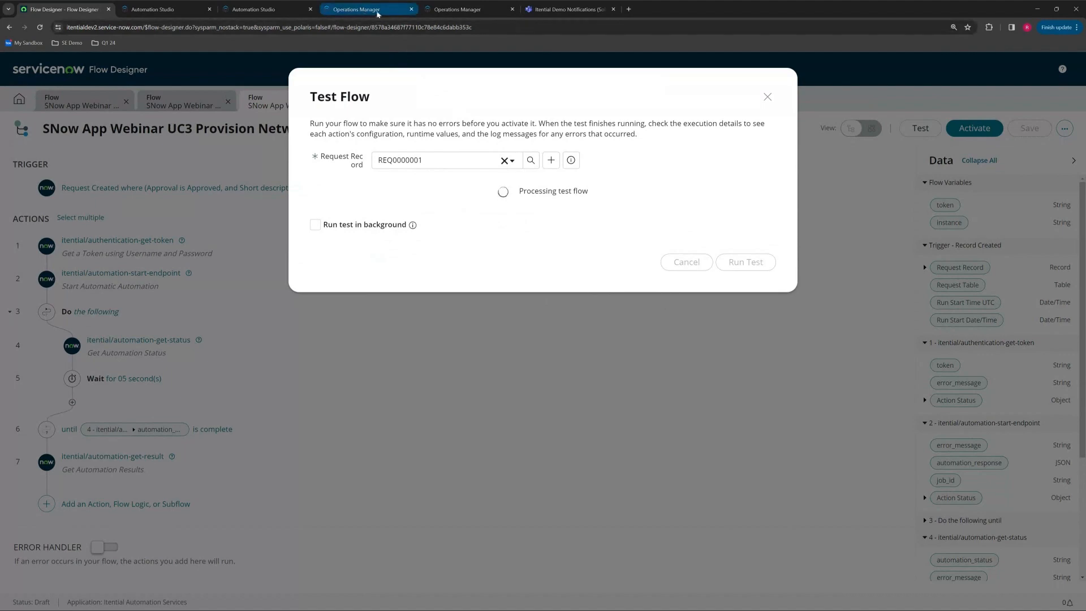
In Operations Manager, open the newly started App Connectivity Service Modern Canvas job and examine its workflow from start to end.
{"action": "left_click", "coordinate": [446, 11]}
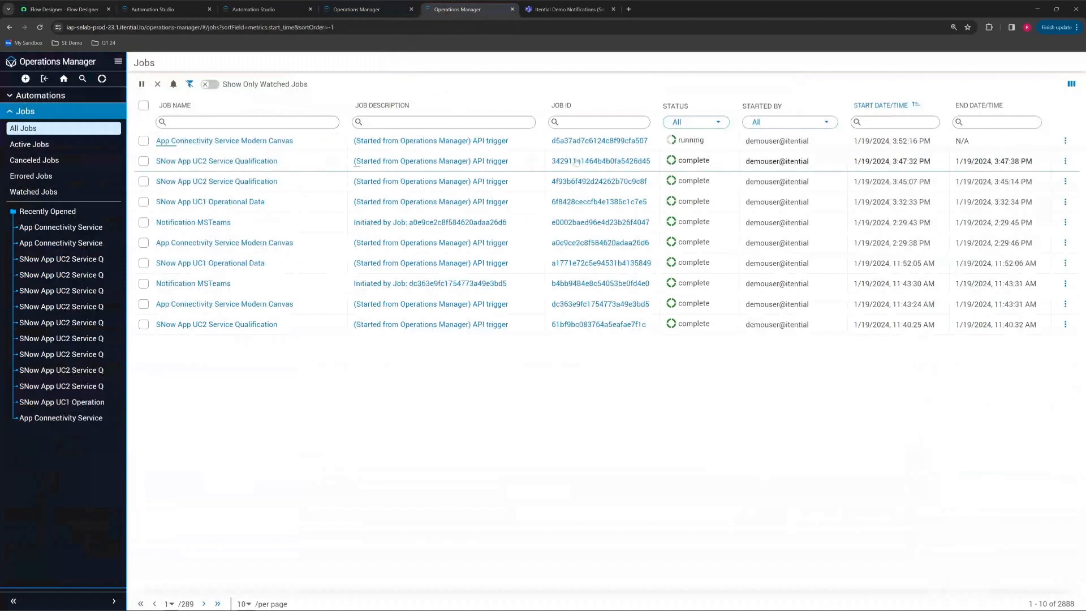
{"action": "left_click", "coordinate": [227, 162]}
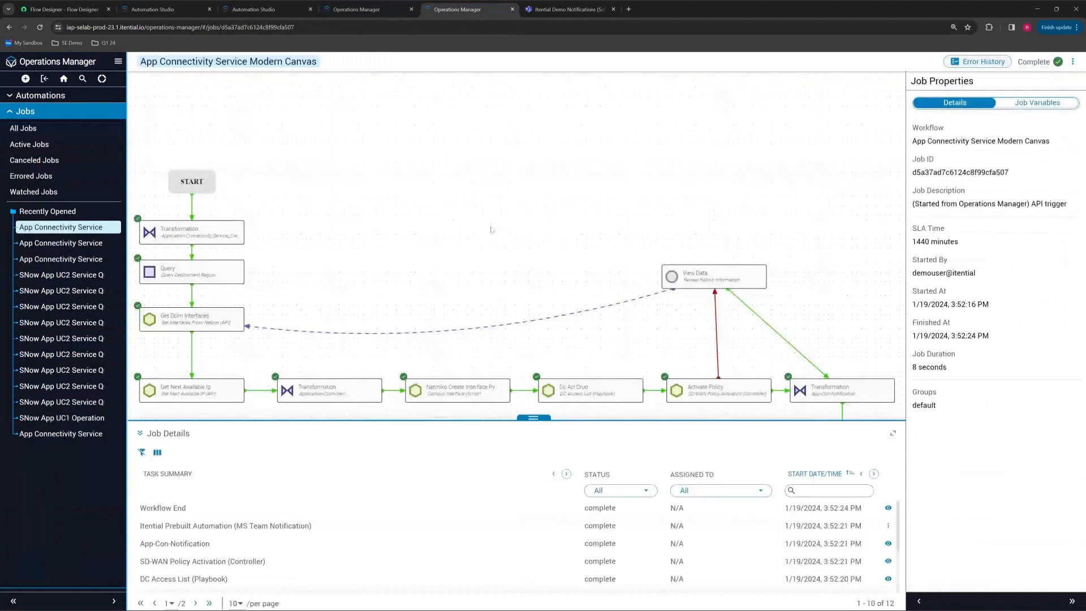
{"action": "left_click_drag", "start_coordinate": [491, 229], "coordinate": [492, 159]}
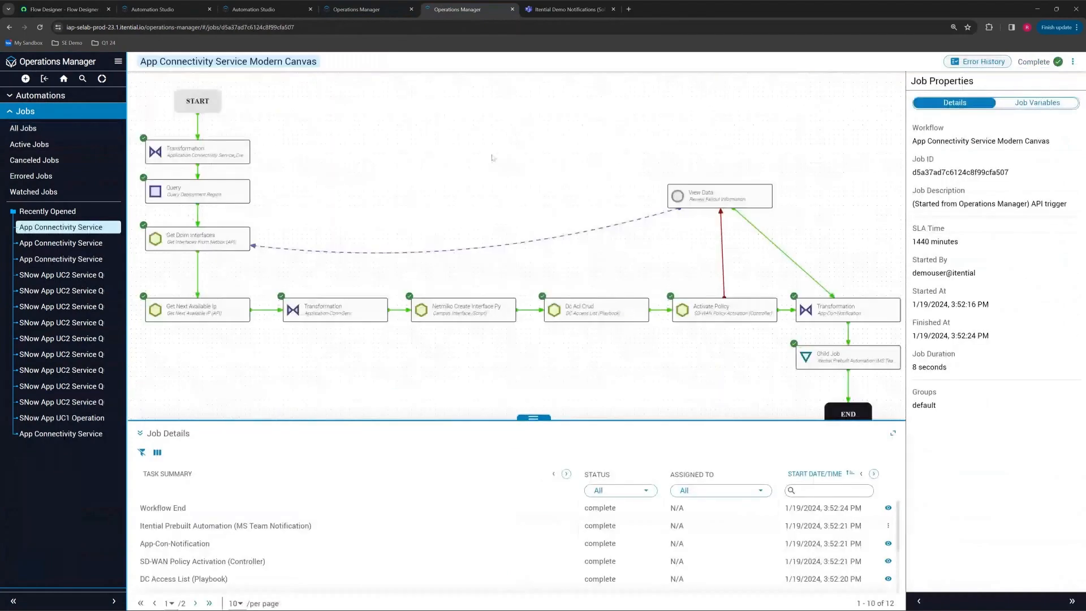
{"action": "left_click_drag", "start_coordinate": [495, 219], "coordinate": [497, 202]}
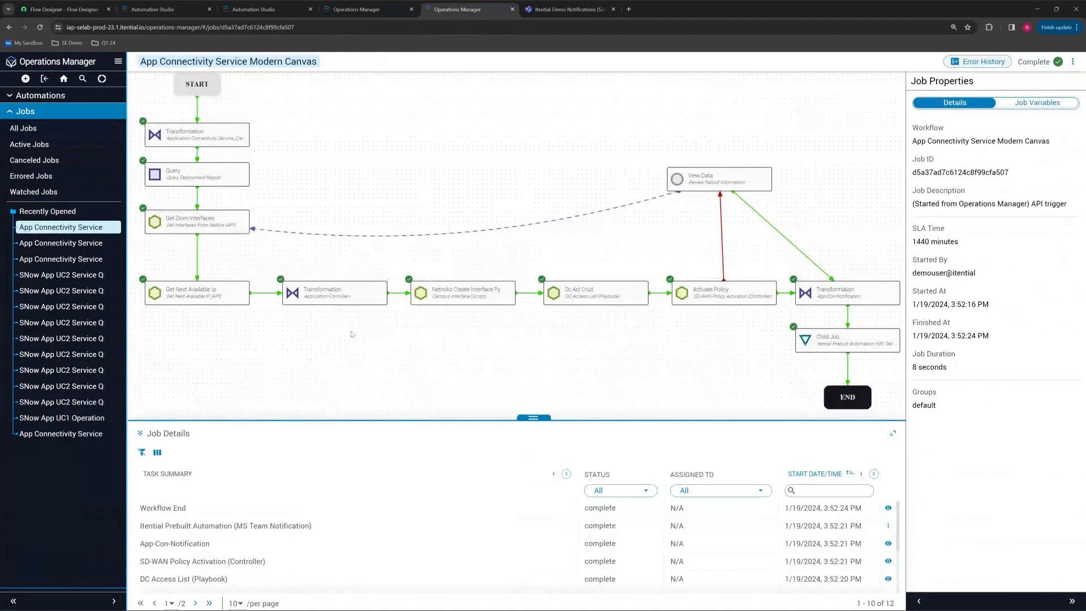
{"action": "left_click_drag", "start_coordinate": [352, 331], "coordinate": [353, 335]}
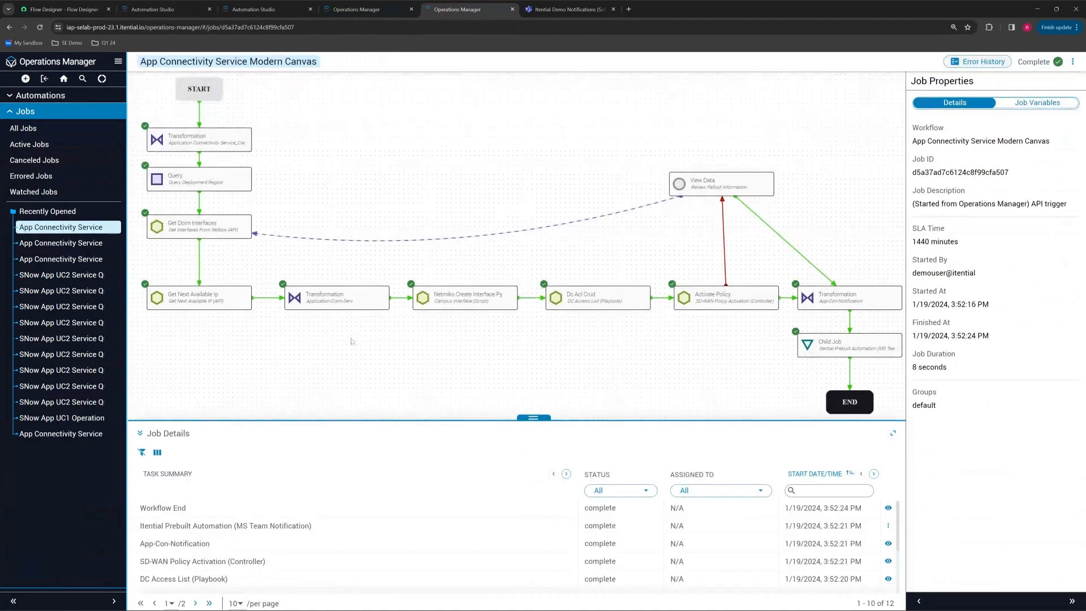
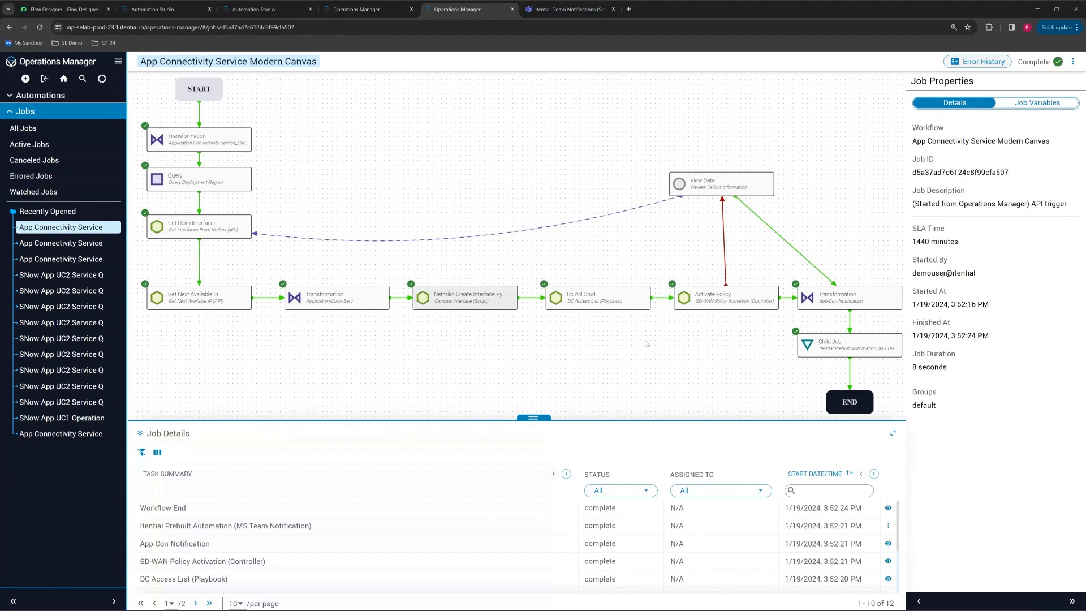
Read the full latest Application Connectivity Request Update post in the Teams Itential Demo Notifications channel, and close the test dialog back in Flow Designer.
{"action": "left_click", "coordinate": [565, 9]}
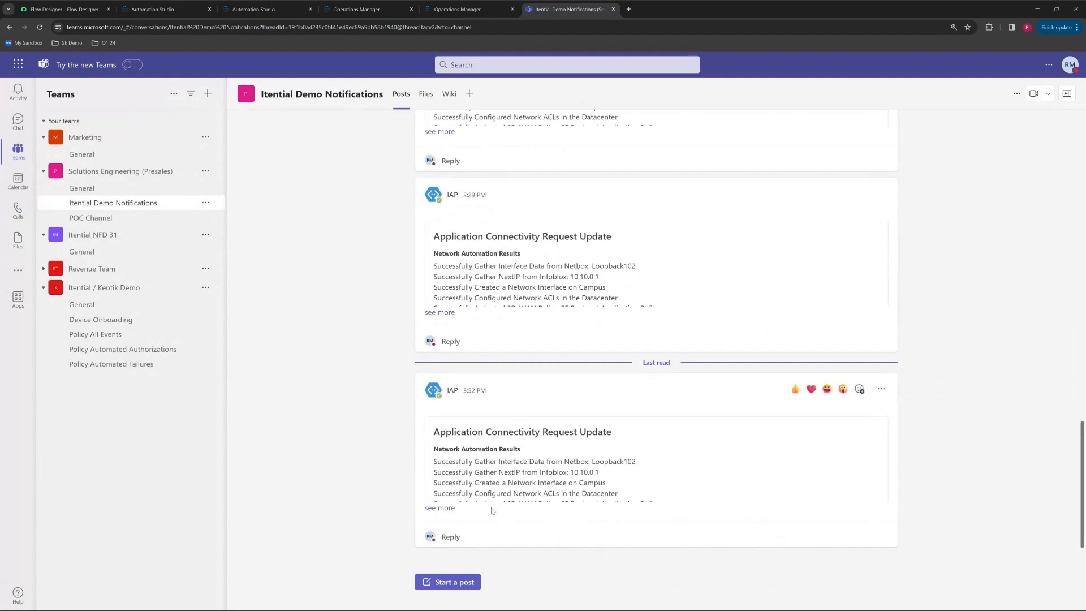
{"action": "left_click", "coordinate": [440, 508]}
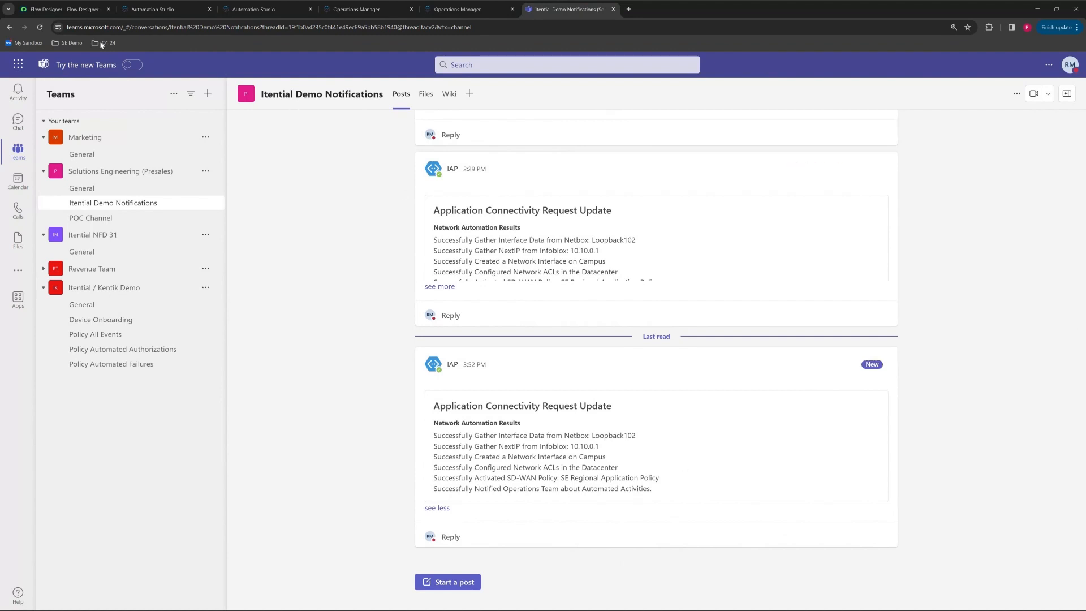
{"action": "left_click", "coordinate": [77, 9]}
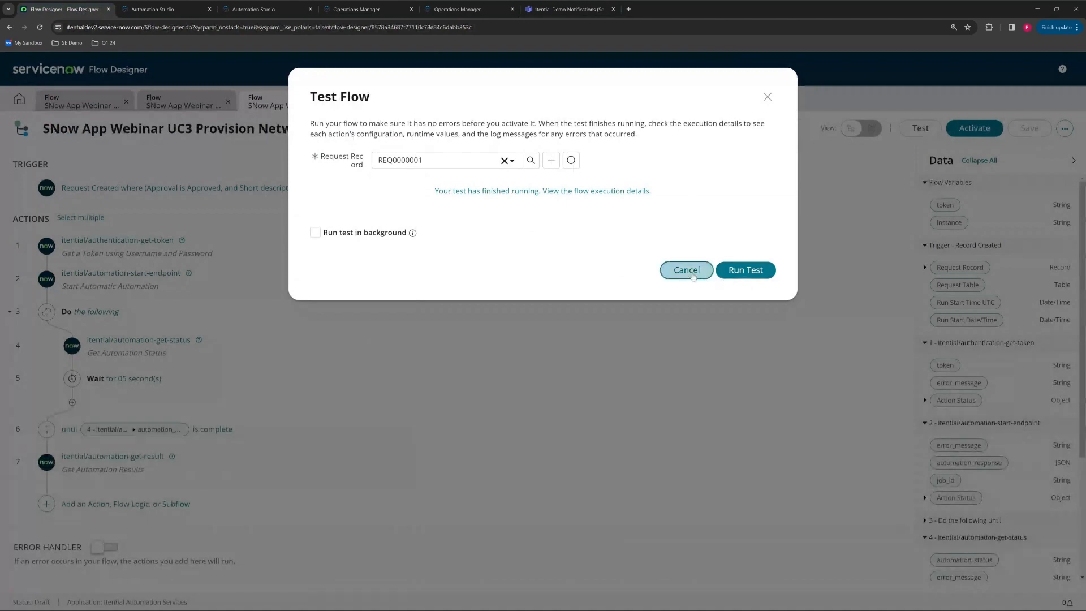
{"action": "left_click", "coordinate": [686, 272]}
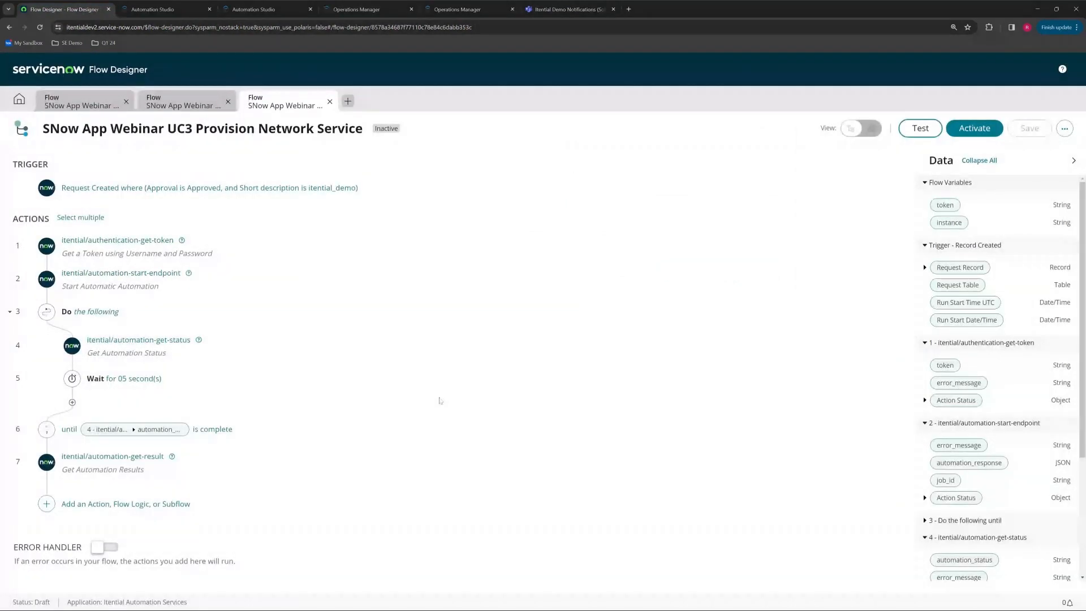